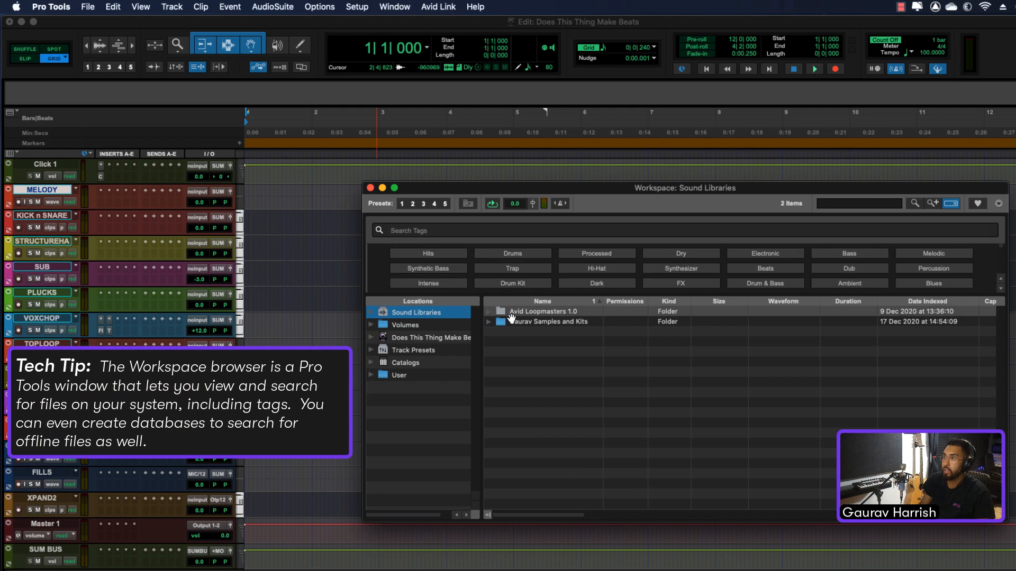
Step: Open the samples and kits folder in the Sound Libraries and audition Melody 100.1.wav
{"action": "double_click", "coordinate": [537, 324]}
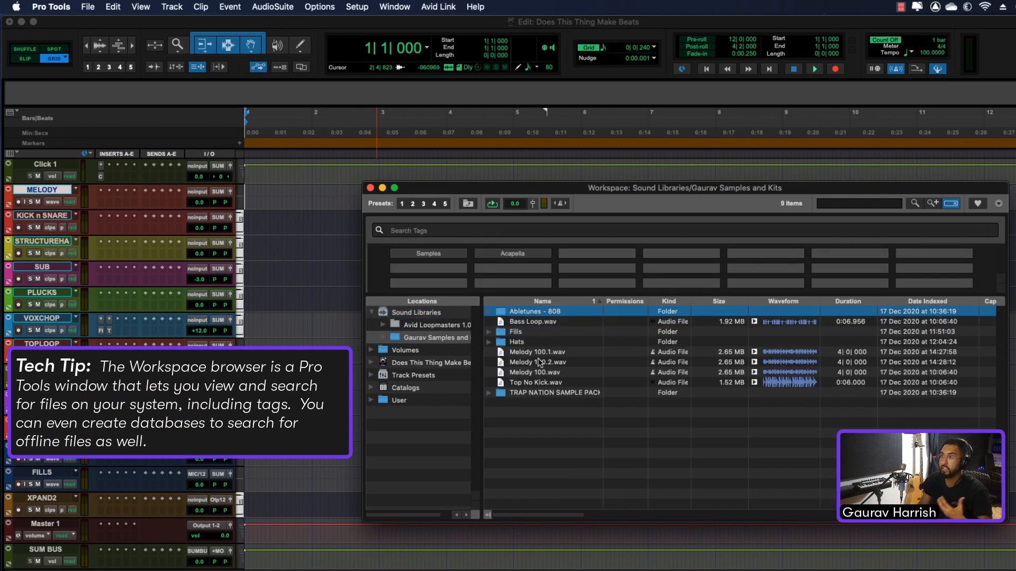
{"action": "left_click", "coordinate": [535, 354]}
{"action": "key", "text": "space"}
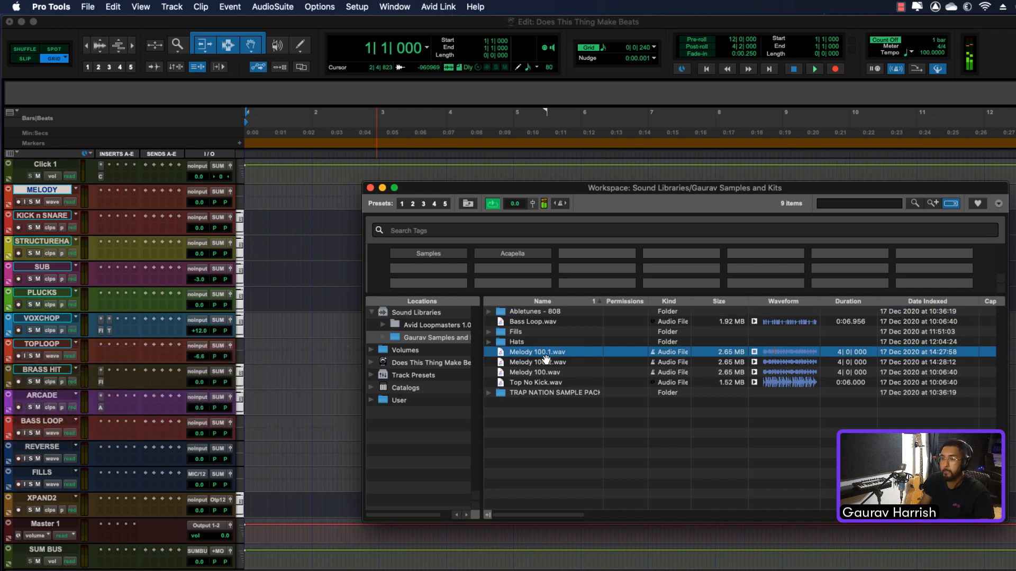
{"action": "key", "text": "space"}
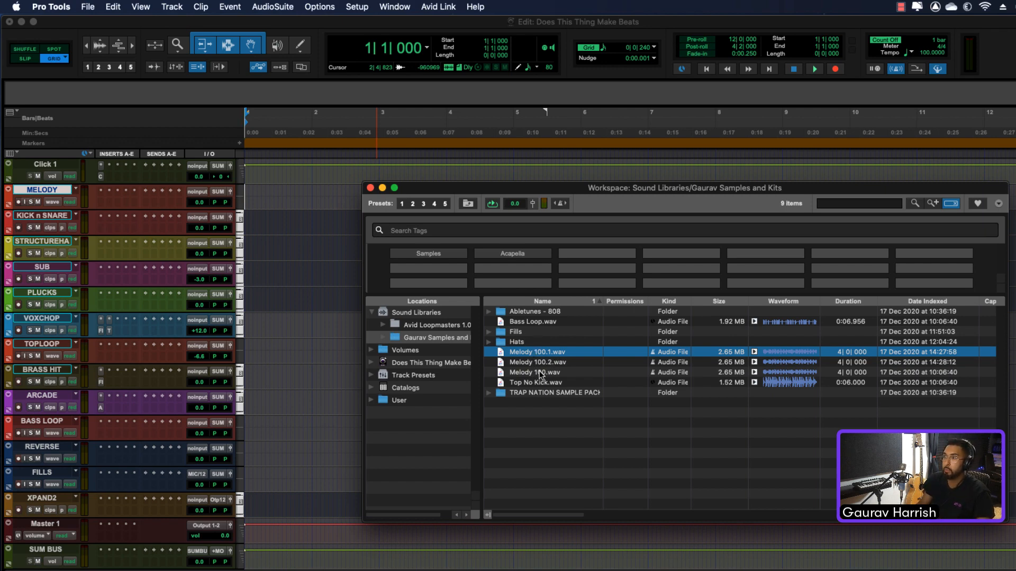
Step: Place Melody 100.wav at bar 1 of the MELODY track and set the timeline range from 1|1|000 to 5|1|000
{"action": "left_click_drag", "start_coordinate": [540, 373], "coordinate": [255, 192]}
{"action": "left_click", "coordinate": [370, 188]}
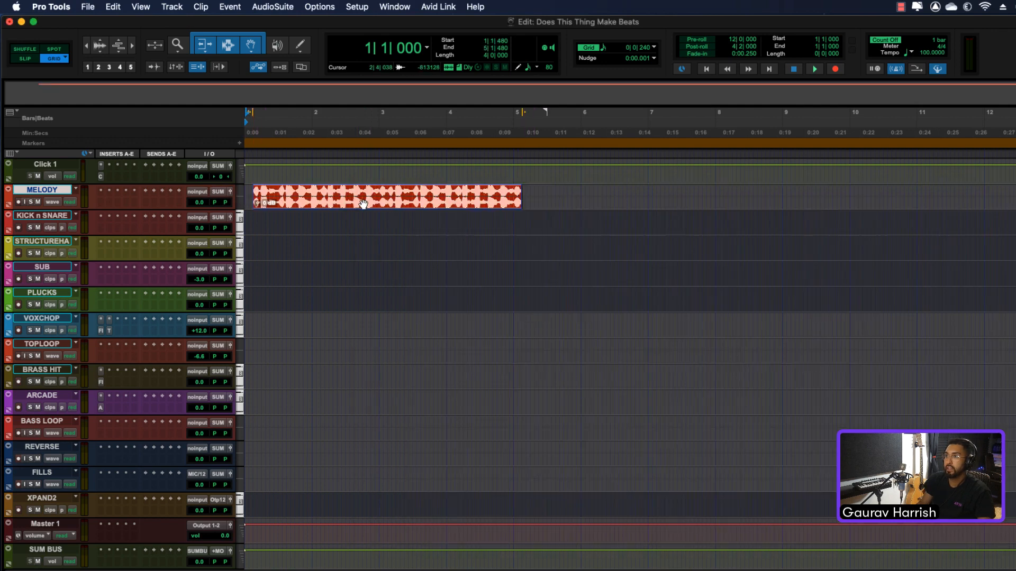
{"action": "left_click_drag", "start_coordinate": [362, 204], "coordinate": [305, 204]}
{"action": "left_click_drag", "start_coordinate": [330, 112], "coordinate": [512, 119]}
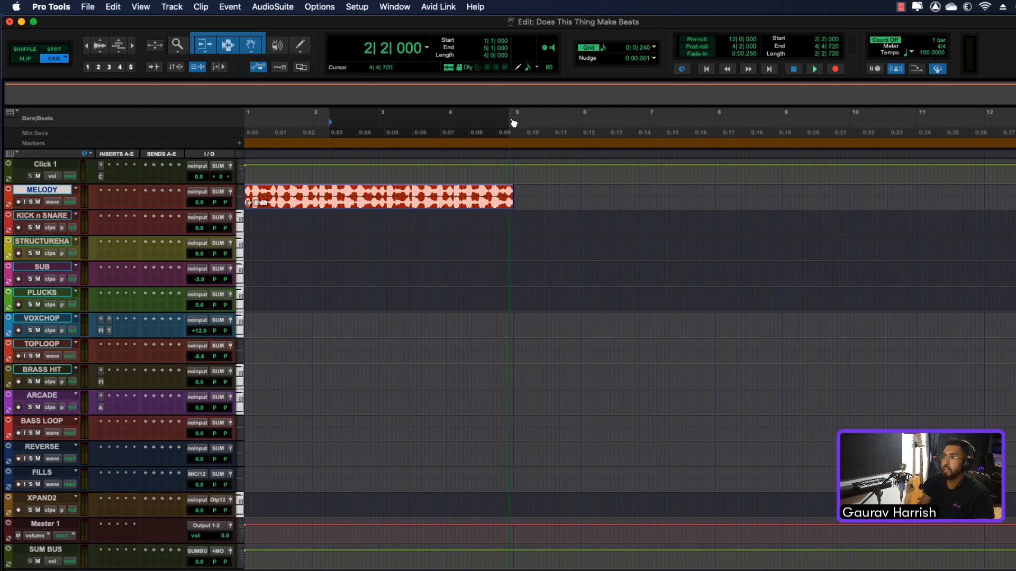
{"action": "left_click_drag", "start_coordinate": [330, 115], "coordinate": [176, 129]}
Step: Play the melody, jumping playback to late in bar 3 while it runs, and stop it
{"action": "key", "text": "space"}
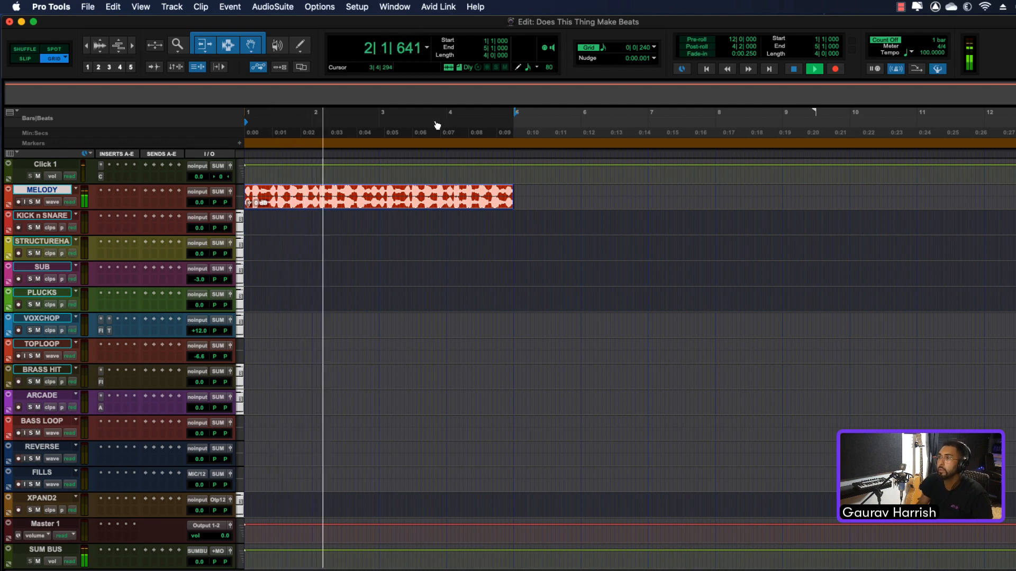
{"action": "left_click", "coordinate": [438, 125]}
{"action": "left_click", "coordinate": [438, 126]}
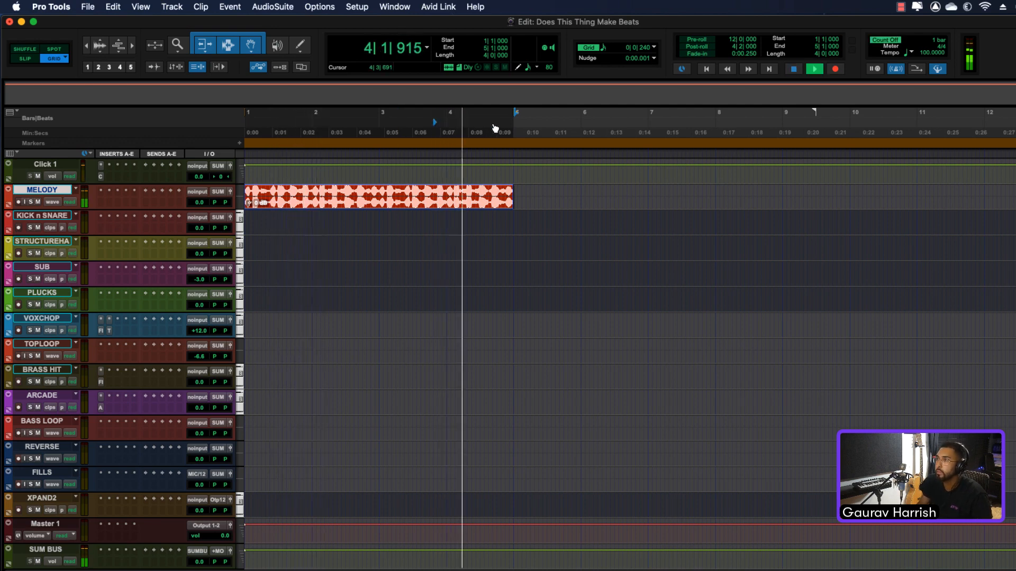
{"action": "key", "text": "space"}
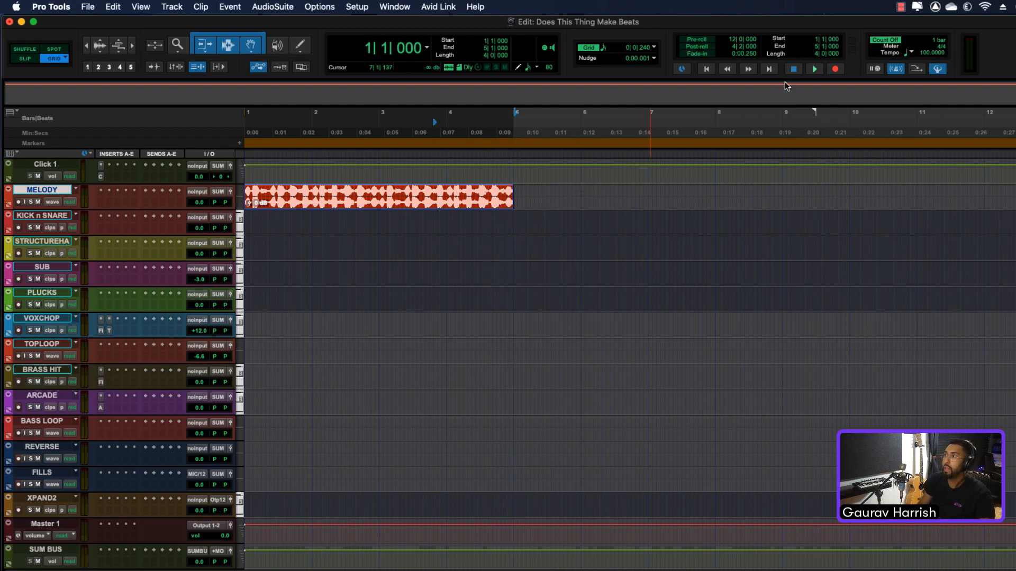
Step: Enable loop playback and check the Loop and Dynamic Transport playback options
{"action": "left_click", "coordinate": [815, 73], "text": "ctrl"}
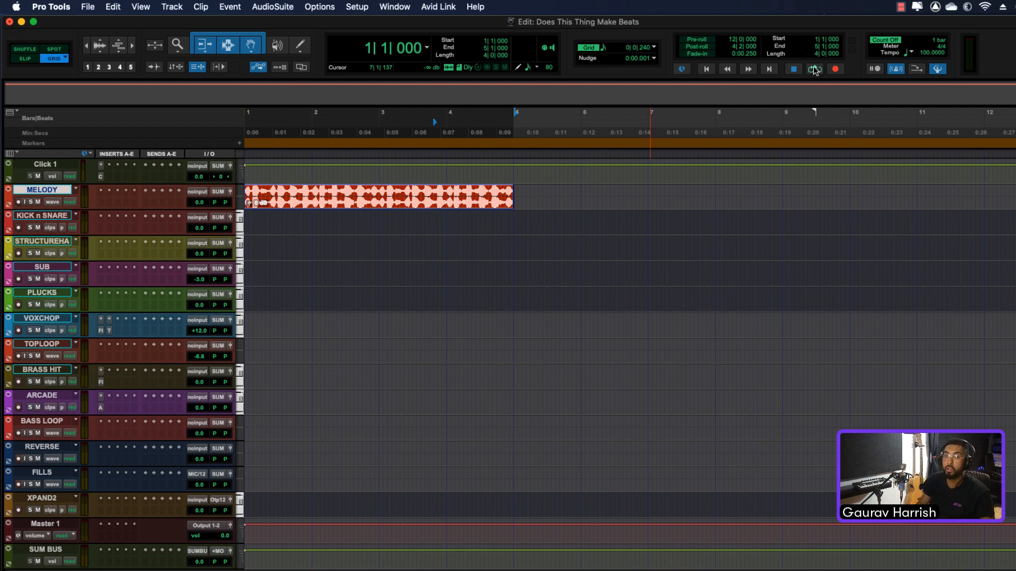
{"action": "right_click", "coordinate": [815, 71]}
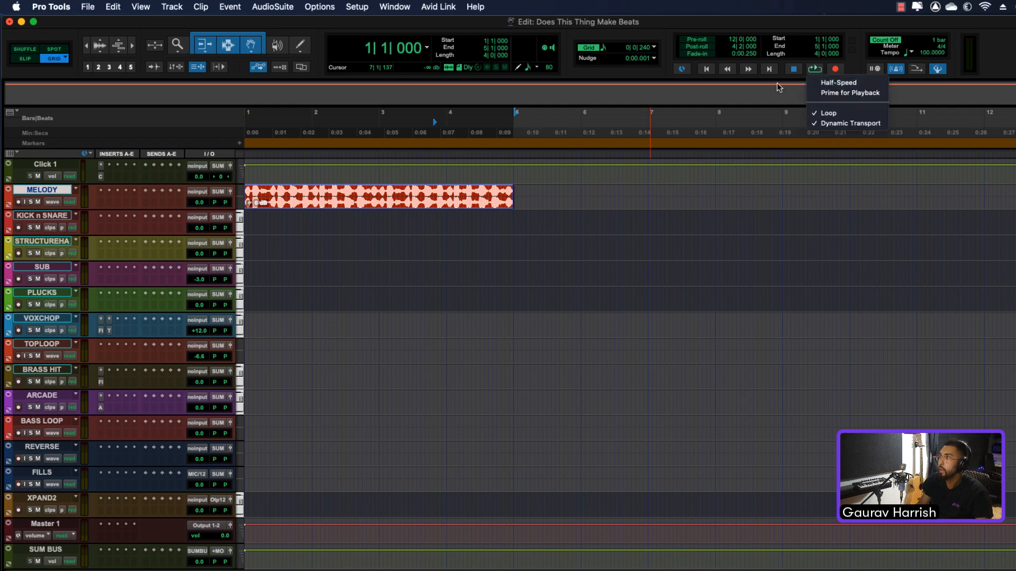
{"action": "left_click", "coordinate": [771, 100]}
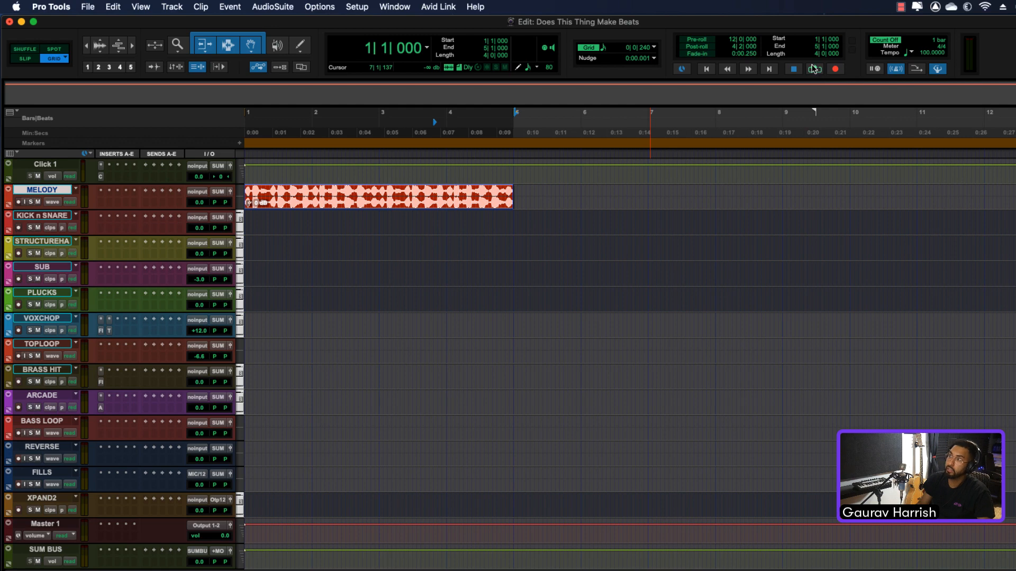
{"action": "right_click", "coordinate": [819, 73]}
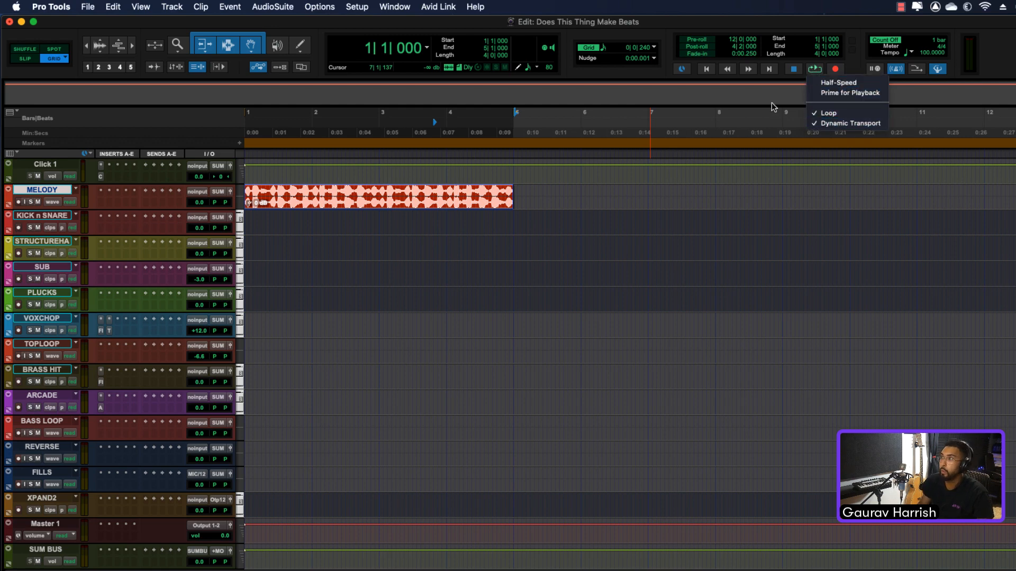
{"action": "left_click", "coordinate": [832, 125]}
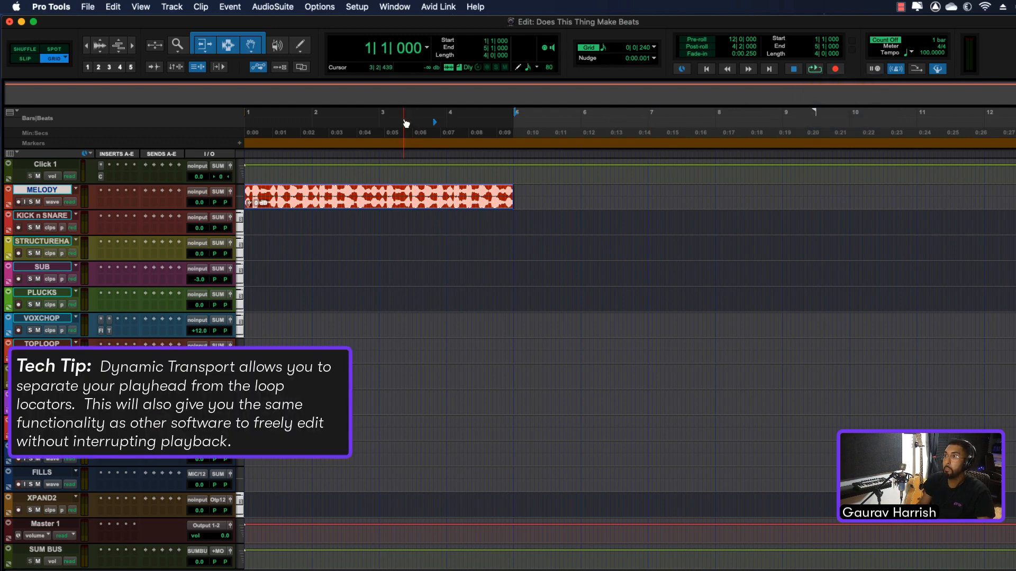
Step: Move the play start marker to 2|3|000 and return it to the session start
{"action": "left_click_drag", "start_coordinate": [406, 124], "coordinate": [346, 133]}
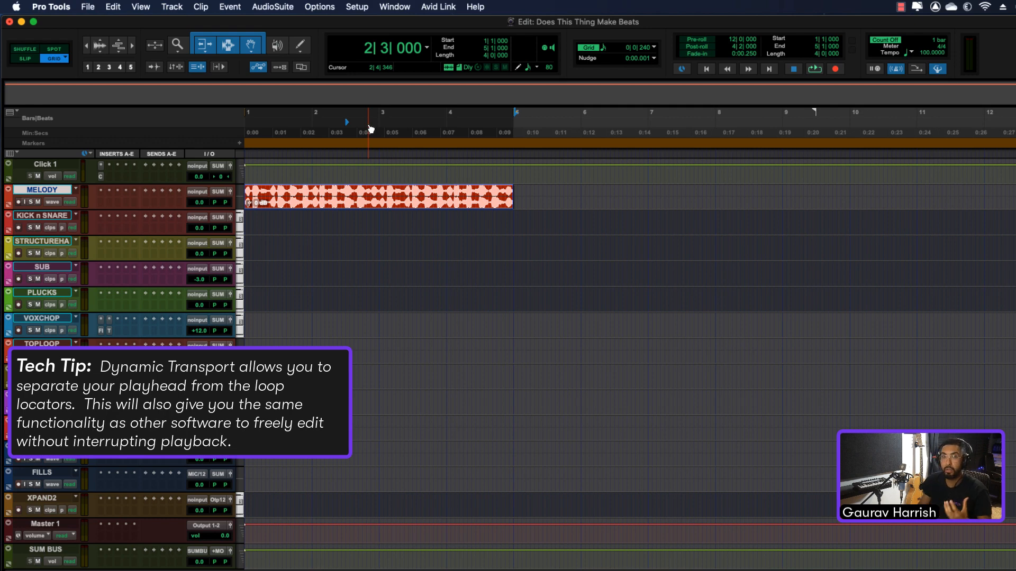
{"action": "key", "text": "Return"}
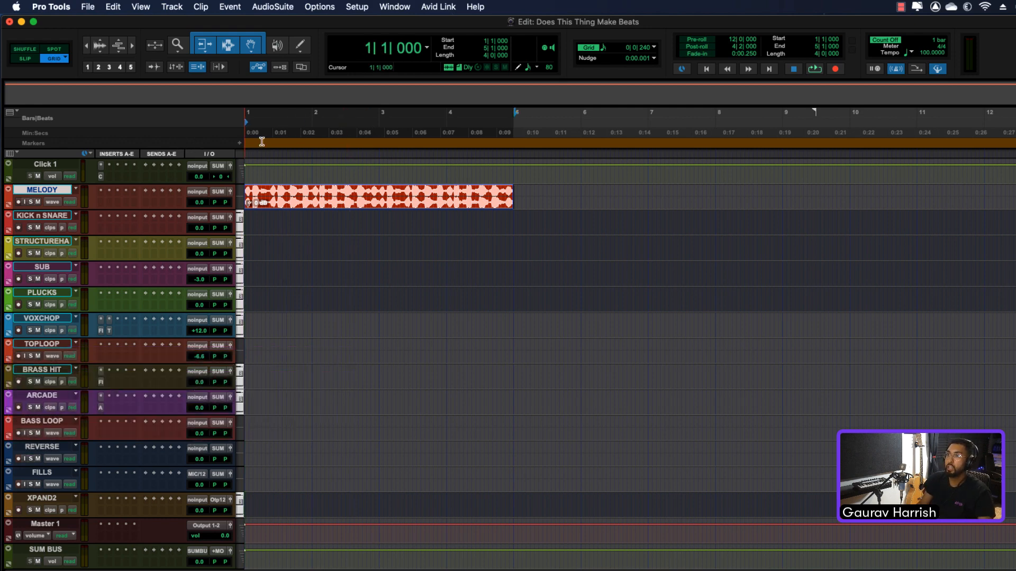
Step: Play the looped melody and lower the MELODY track's volume to -0.7 dB
{"action": "key", "text": "space"}
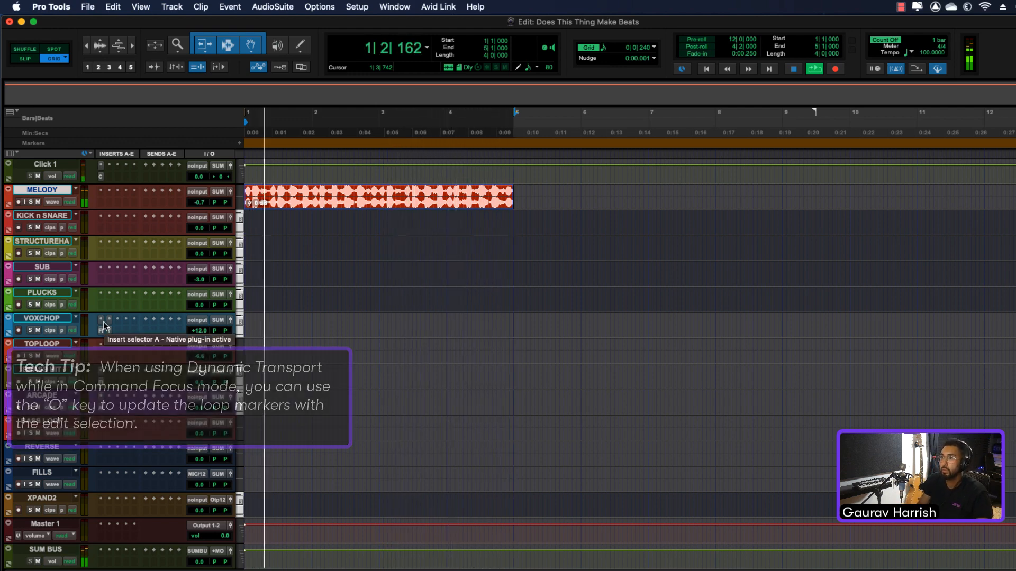
{"action": "key", "text": "space"}
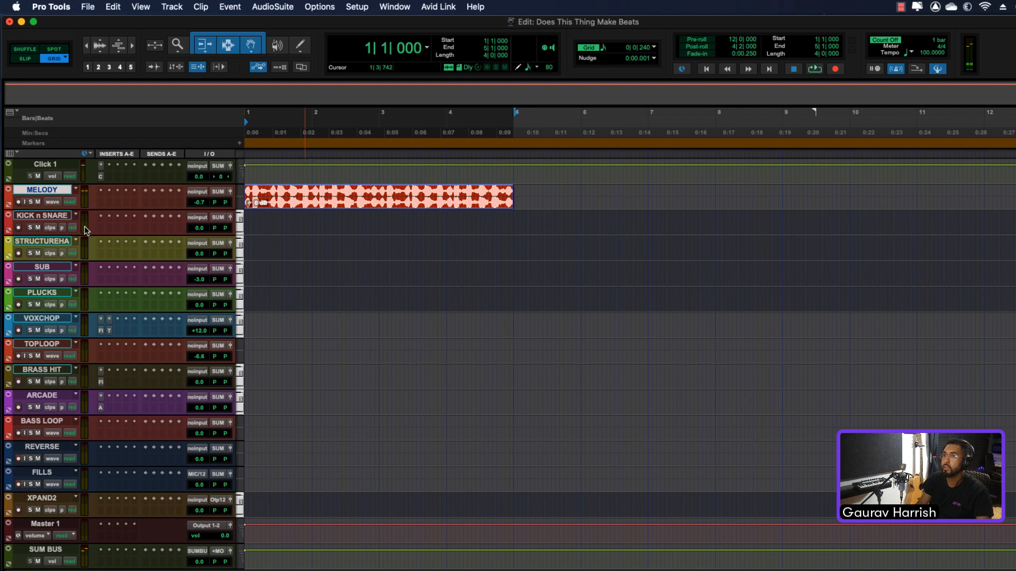
Step: Add the AIR Filter Gate plug-in to the first insert of the MELODY track
{"action": "left_click", "coordinate": [102, 194]}
{"action": "type", "text": "filter"}
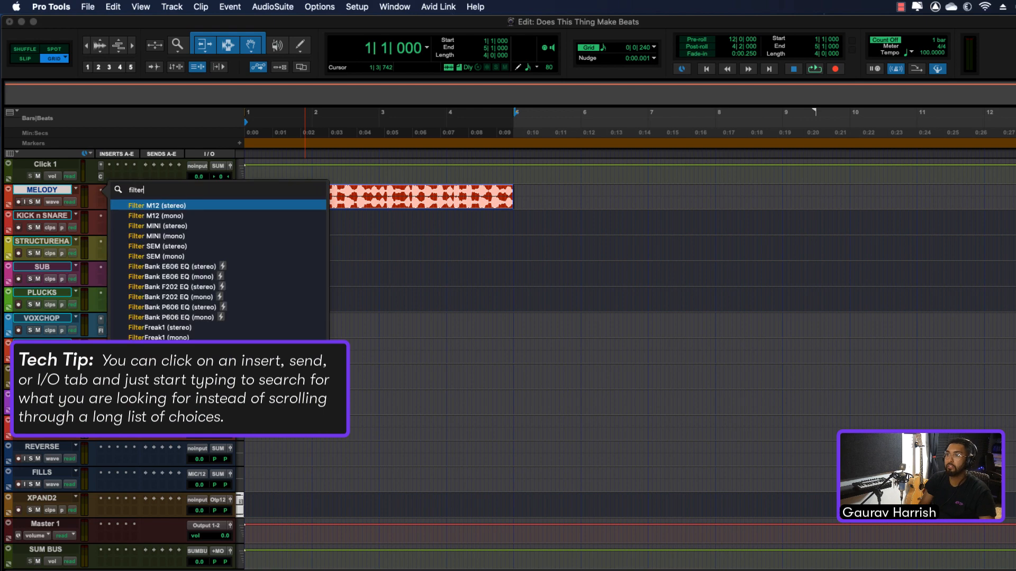
{"action": "type", "text": " g"}
{"action": "key", "text": "Return"}
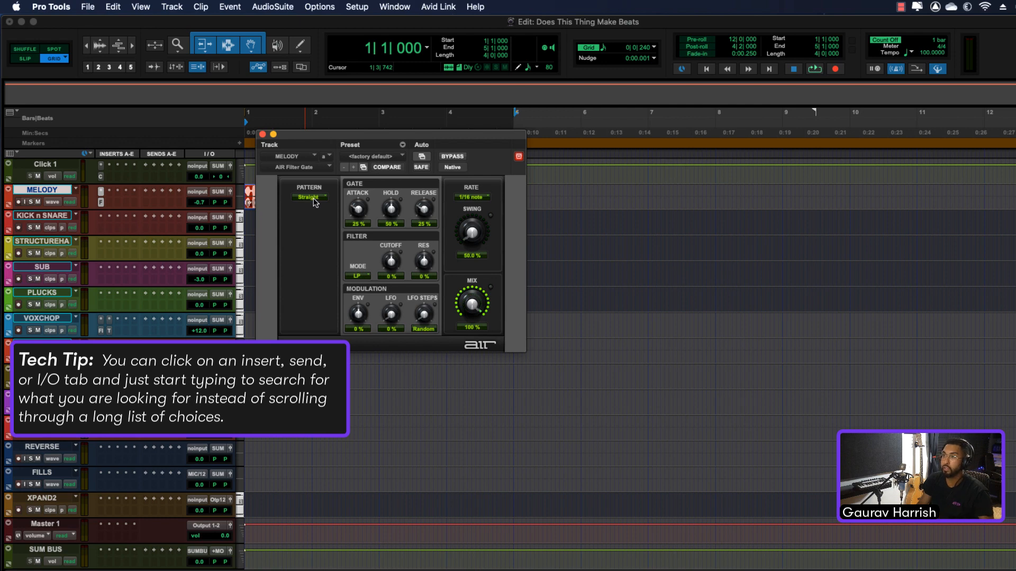
Step: Set the Filter Gate's pattern to Tech 1 and its mix to about 46 %, and audition the melody
{"action": "left_click", "coordinate": [314, 198]}
{"action": "left_click", "coordinate": [309, 376]}
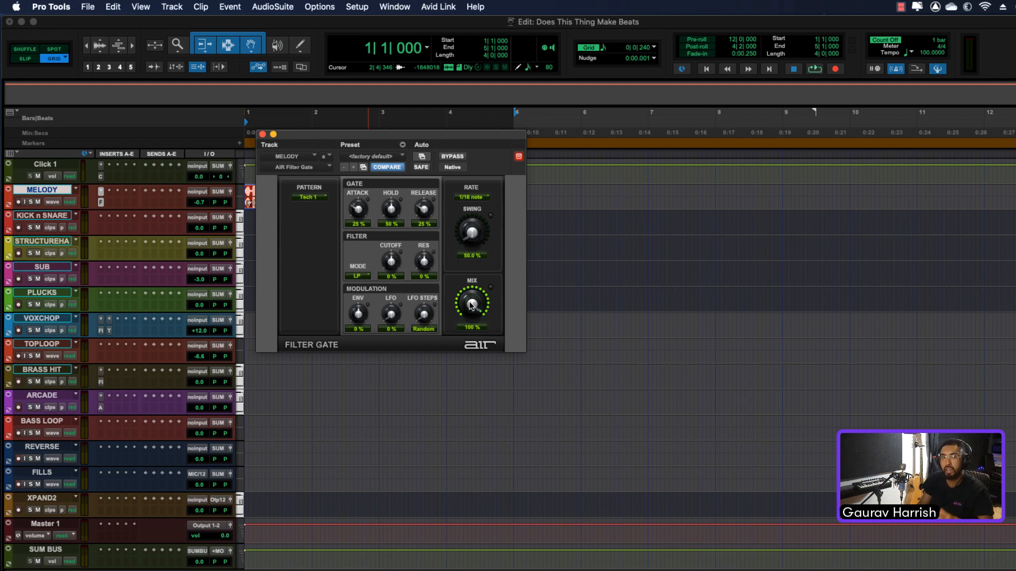
{"action": "key", "text": "space"}
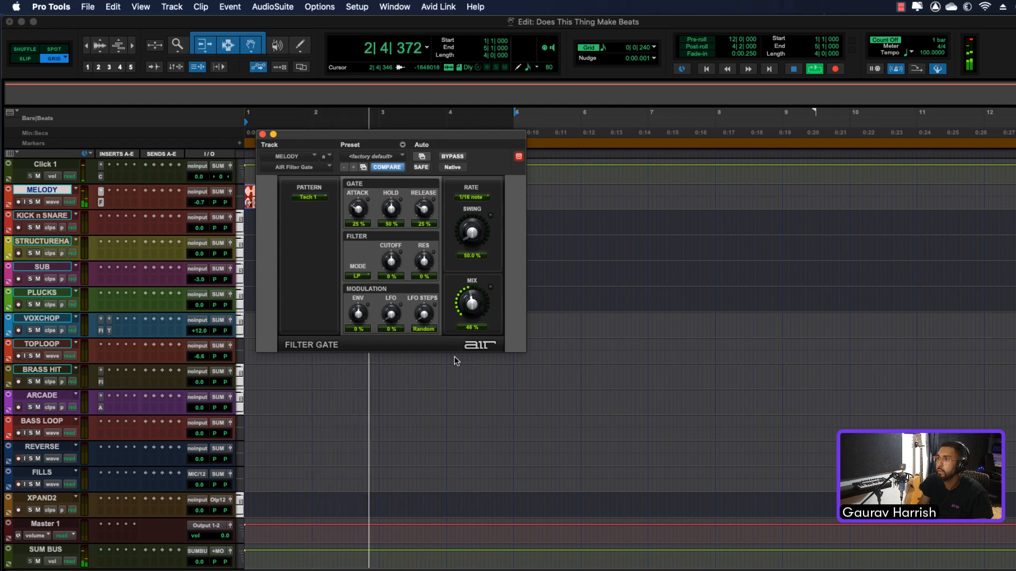
{"action": "left_click", "coordinate": [263, 135]}
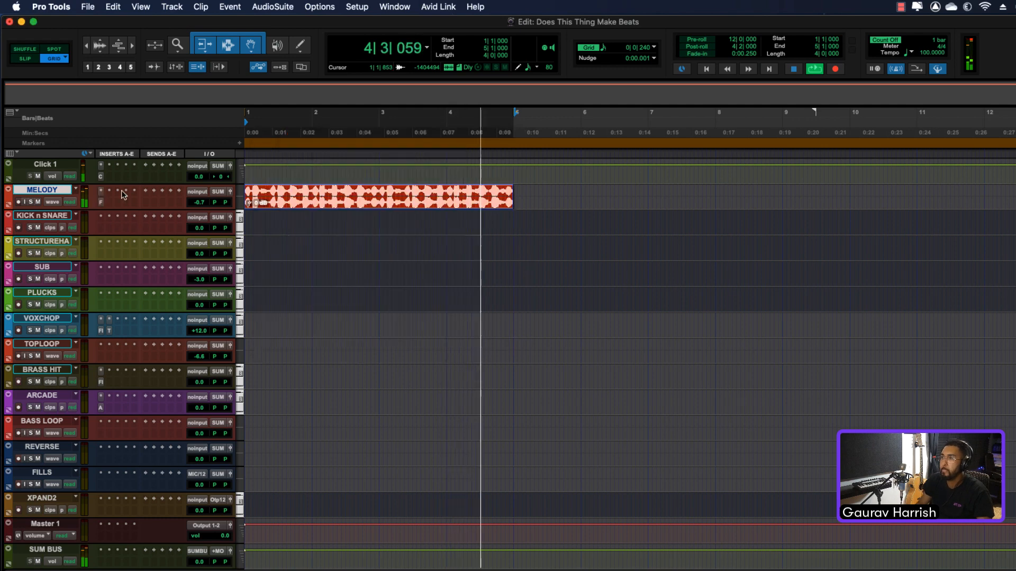
{"action": "key", "text": "space"}
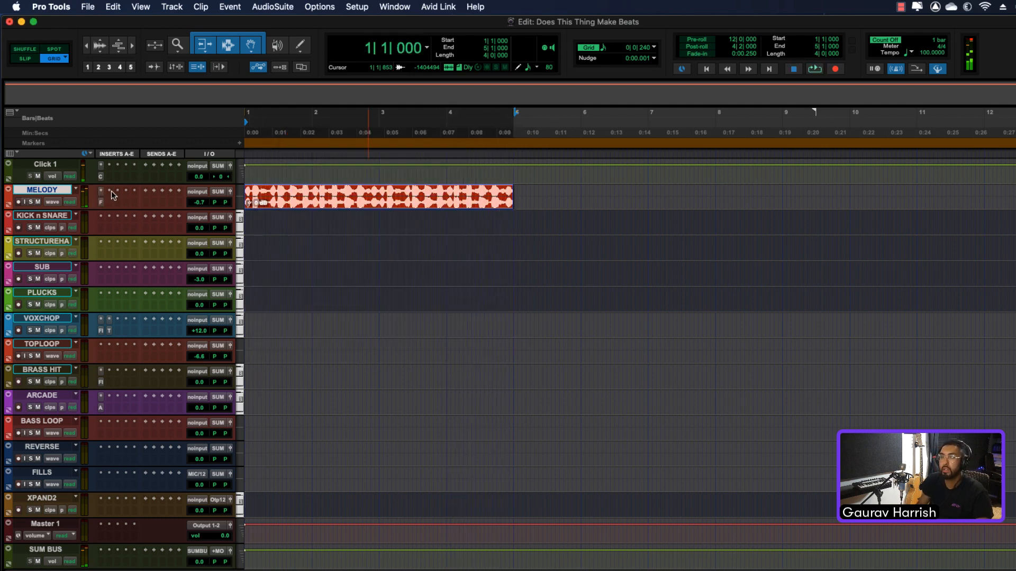
Step: Add the AIR Fuzz-Wah plug-in to the second insert of the MELODY track
{"action": "left_click", "coordinate": [109, 191]}
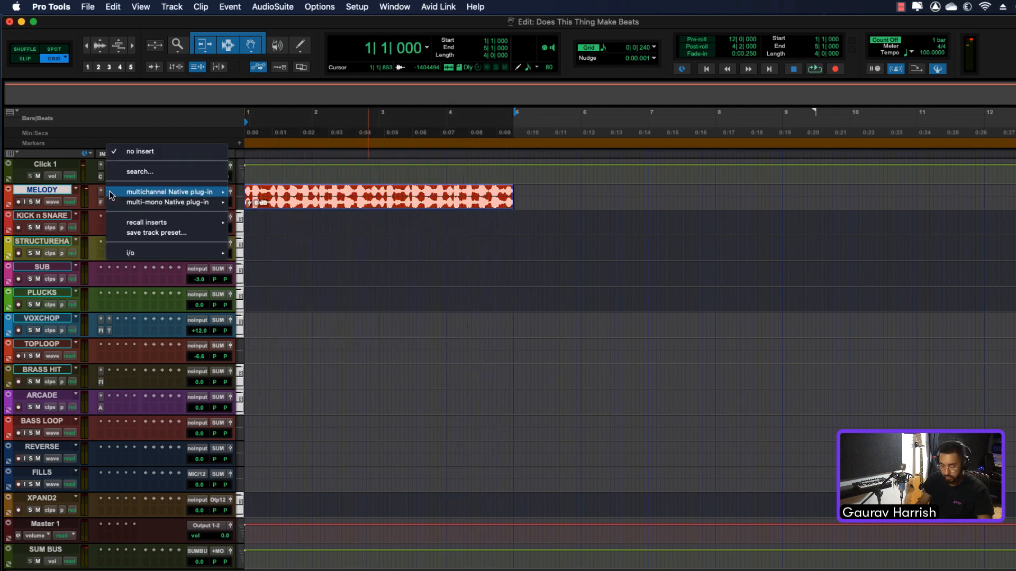
{"action": "type", "text": "fuzz"}
{"action": "key", "text": "Return"}
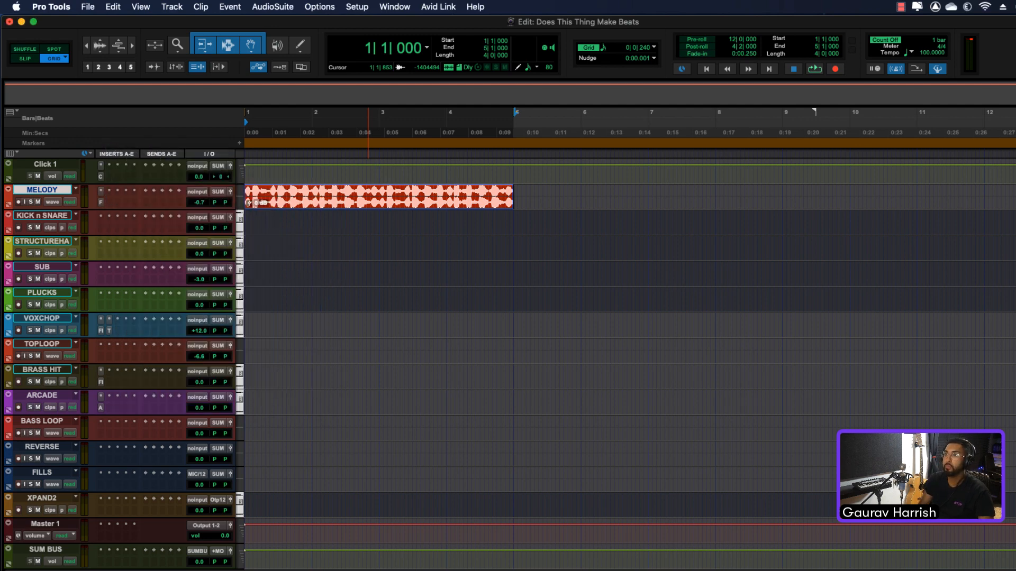
{"action": "left_click", "coordinate": [309, 188]}
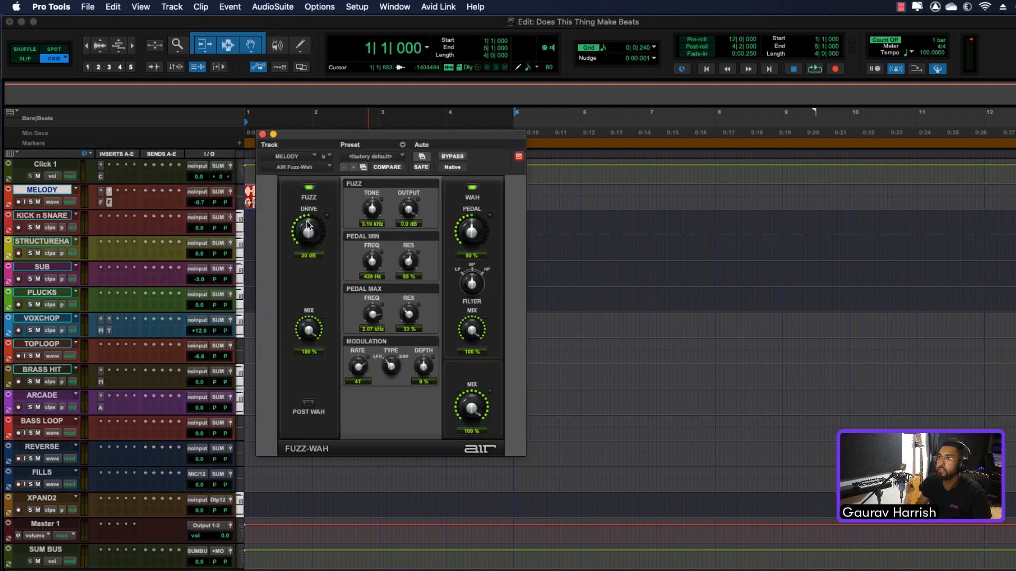
Step: Set the Fuzz-Wah's drive to 13 dB and its overall mix to about 45 %, and audition the melody
{"action": "left_click_drag", "start_coordinate": [309, 226], "coordinate": [300, 246]}
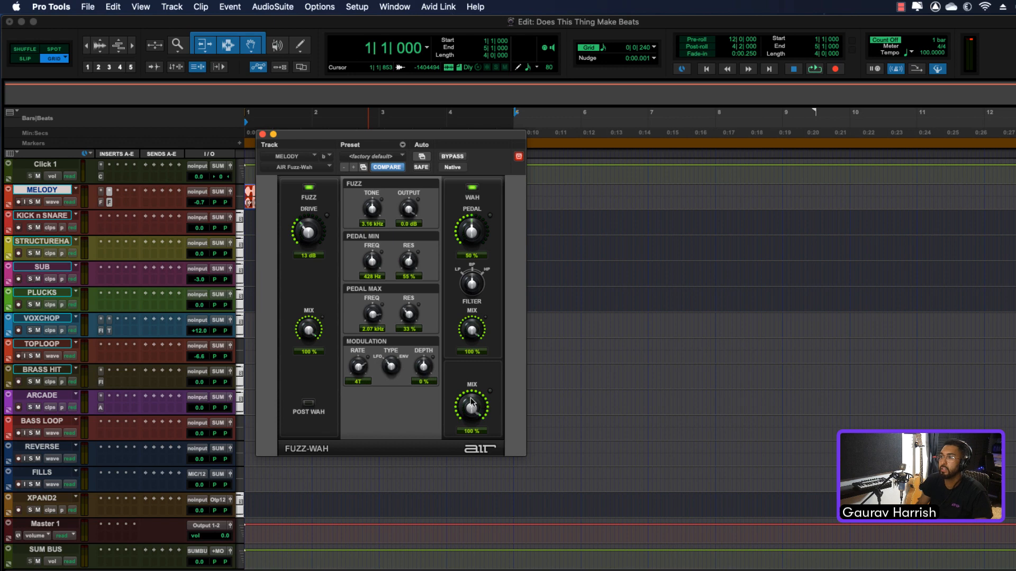
{"action": "left_click_drag", "start_coordinate": [471, 401], "coordinate": [456, 461]}
{"action": "key", "text": "space"}
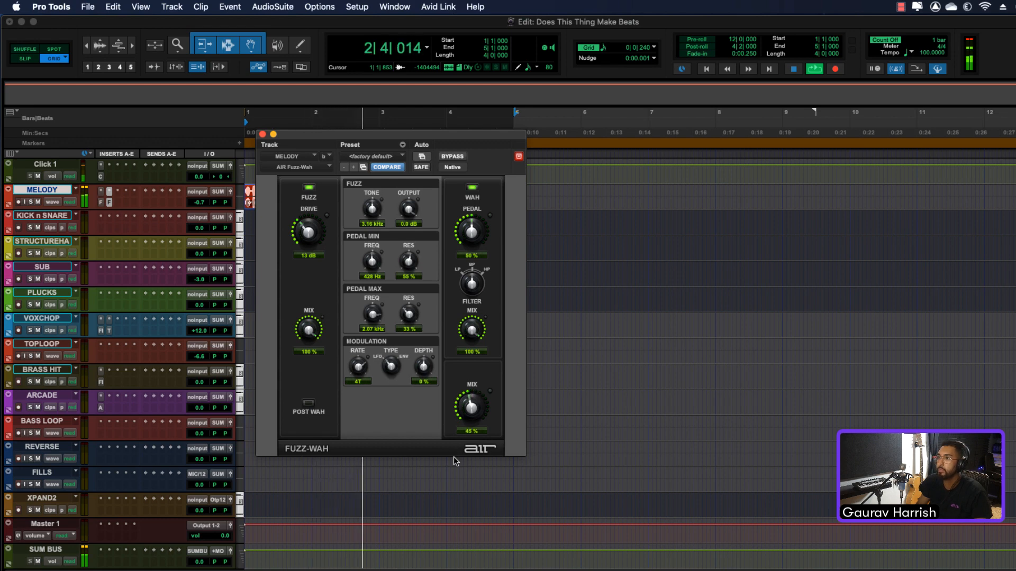
{"action": "left_click", "coordinate": [263, 136]}
{"action": "key", "text": "space"}
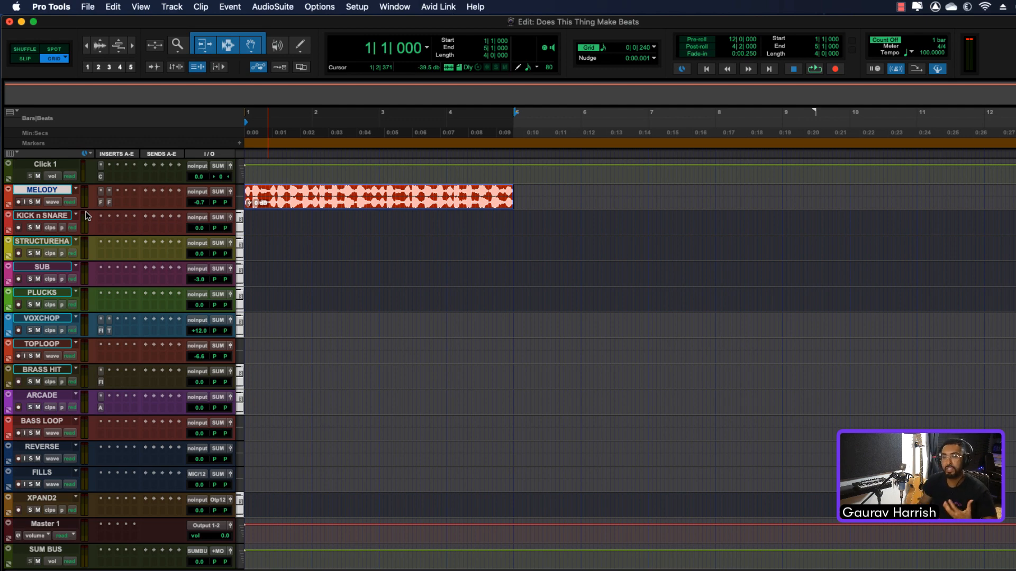
Step: Increase the height of the KICK n SNARE track and record-enable it
{"action": "left_click", "coordinate": [44, 217]}
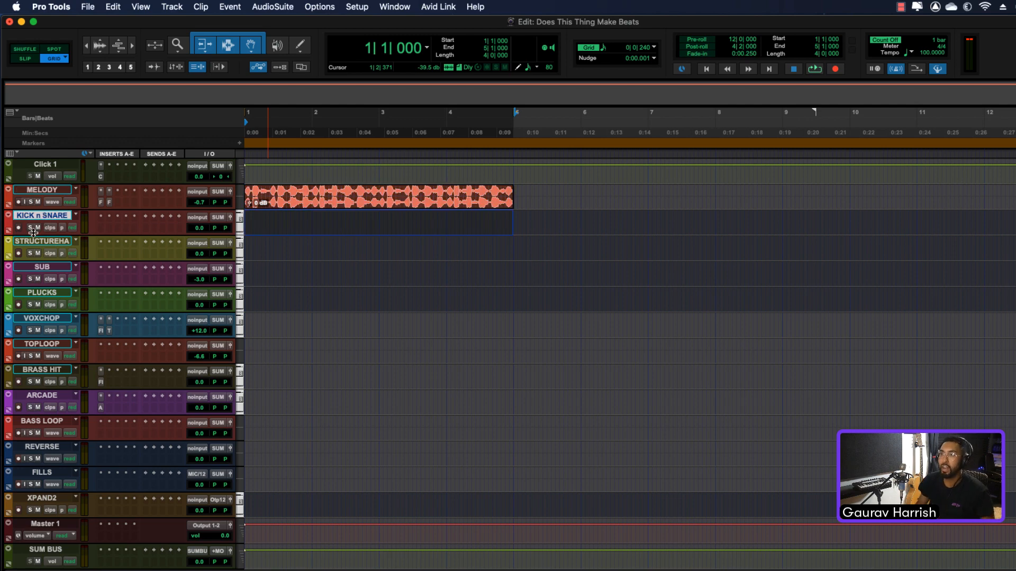
{"action": "left_click_drag", "start_coordinate": [31, 234], "coordinate": [31, 259]}
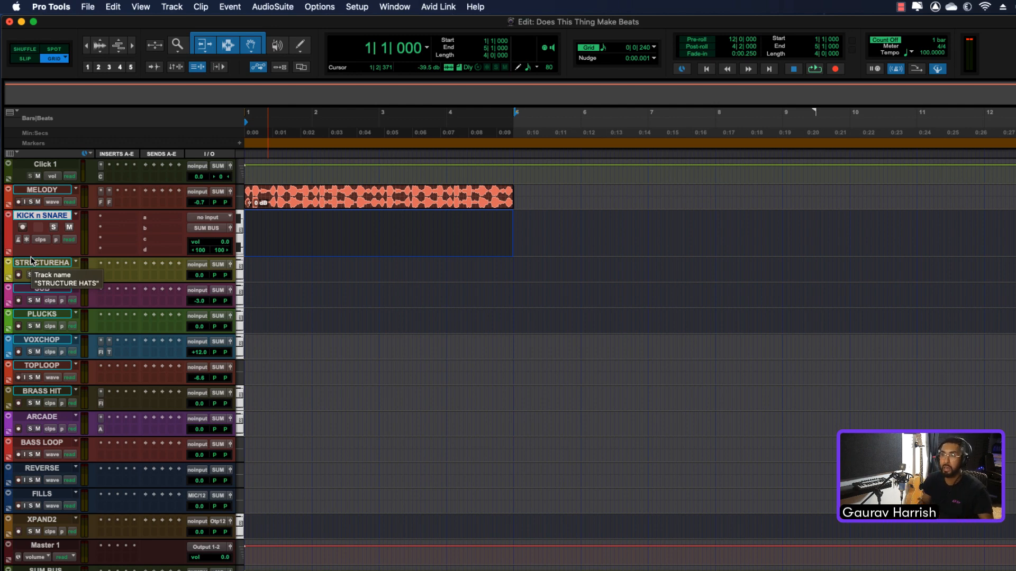
{"action": "left_click", "coordinate": [22, 227]}
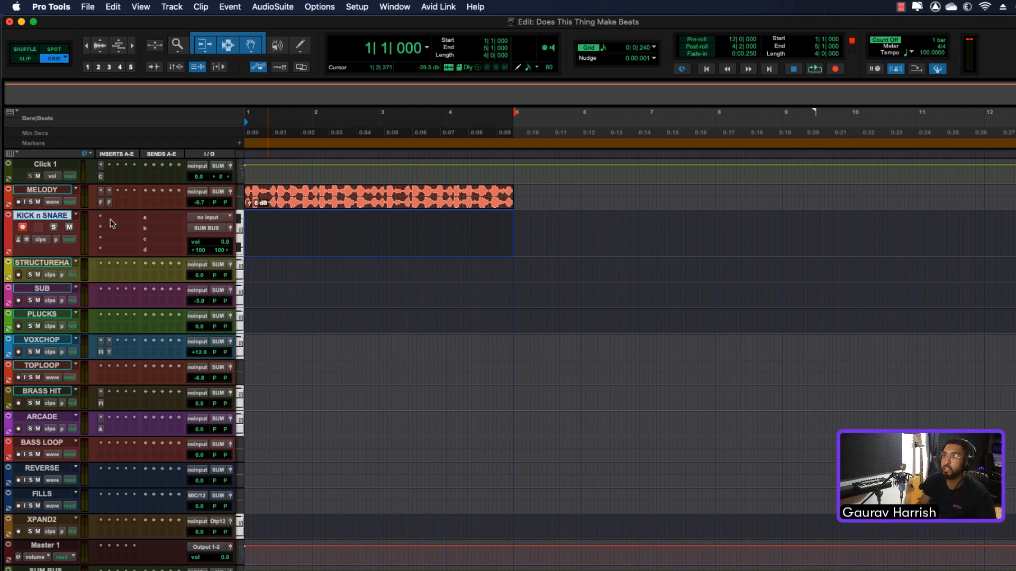
Step: Add the Falcon instrument to the first insert of the KICK n SNARE track and reposition its window
{"action": "left_click", "coordinate": [123, 221]}
{"action": "type", "text": "fal"}
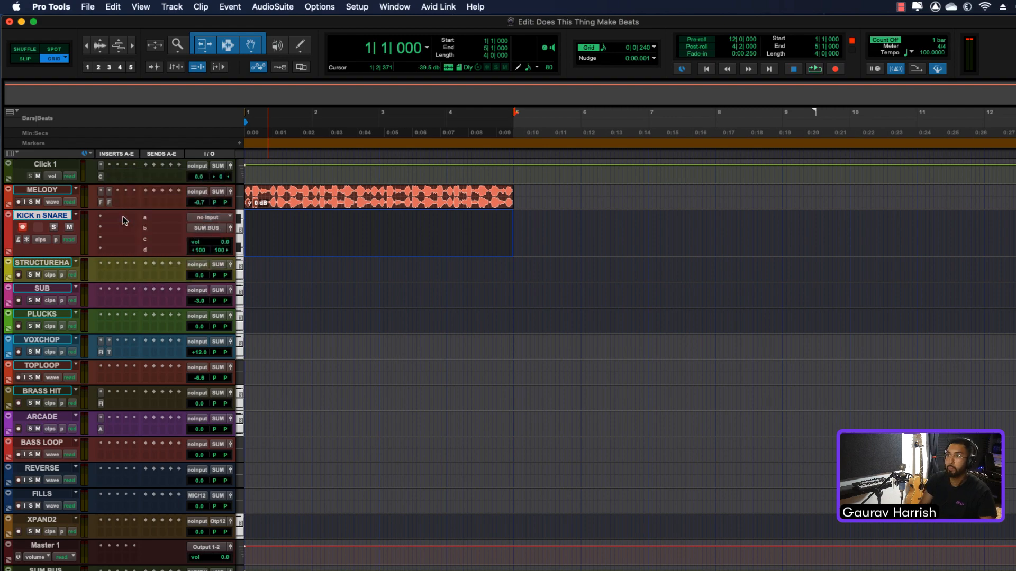
{"action": "key", "text": "Return"}
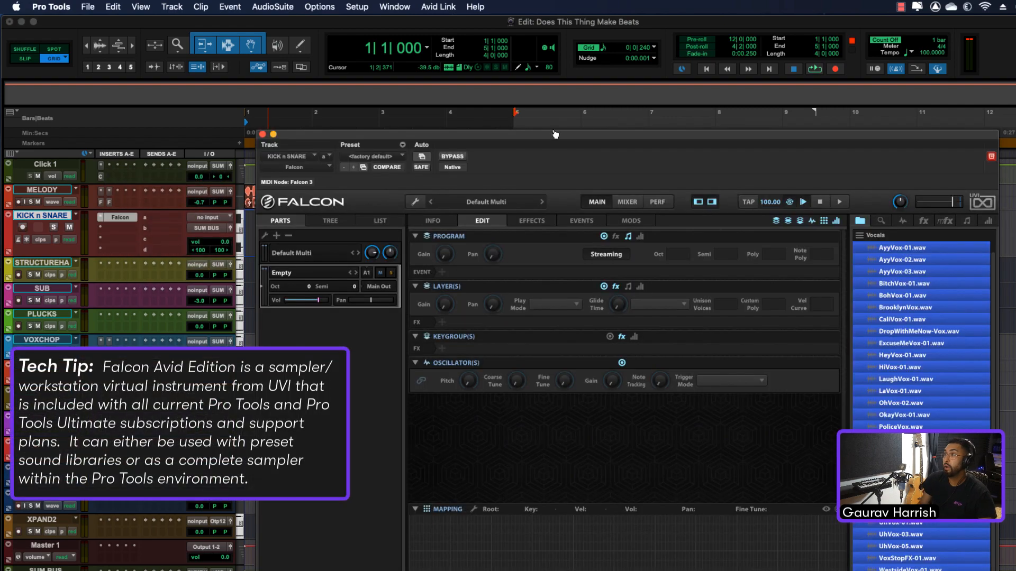
{"action": "left_click_drag", "start_coordinate": [540, 136], "coordinate": [522, 118]}
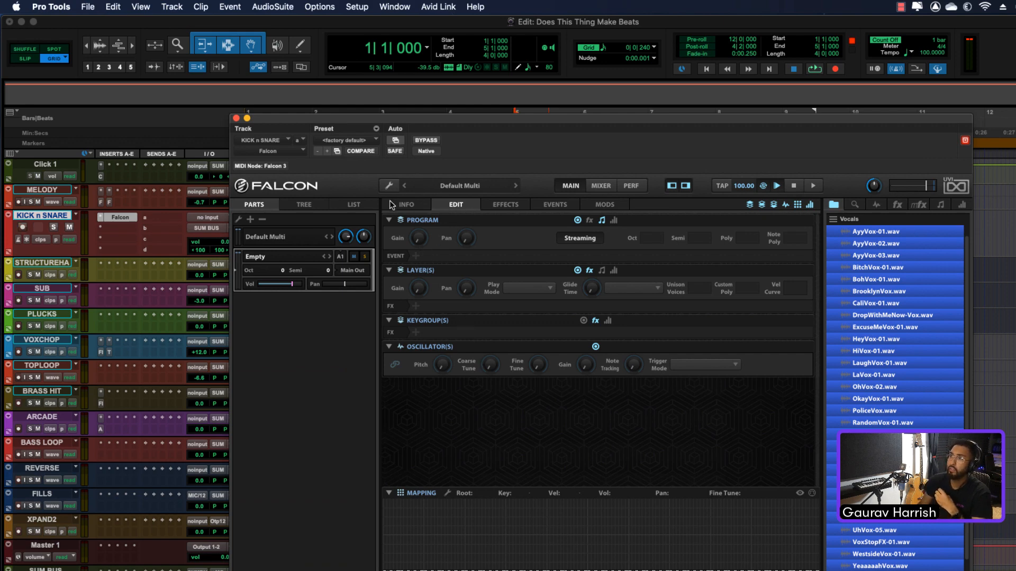
Step: Load the .uvip drum kit from Falcon's recent programs and close the instrument window
{"action": "left_click", "coordinate": [390, 186]}
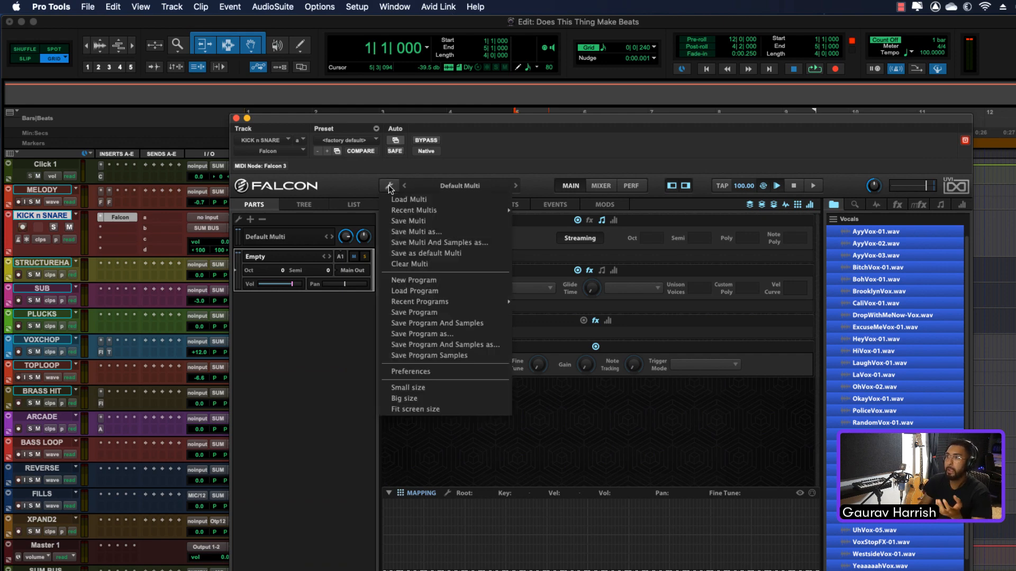
{"action": "mouse_move", "coordinate": [448, 305]}
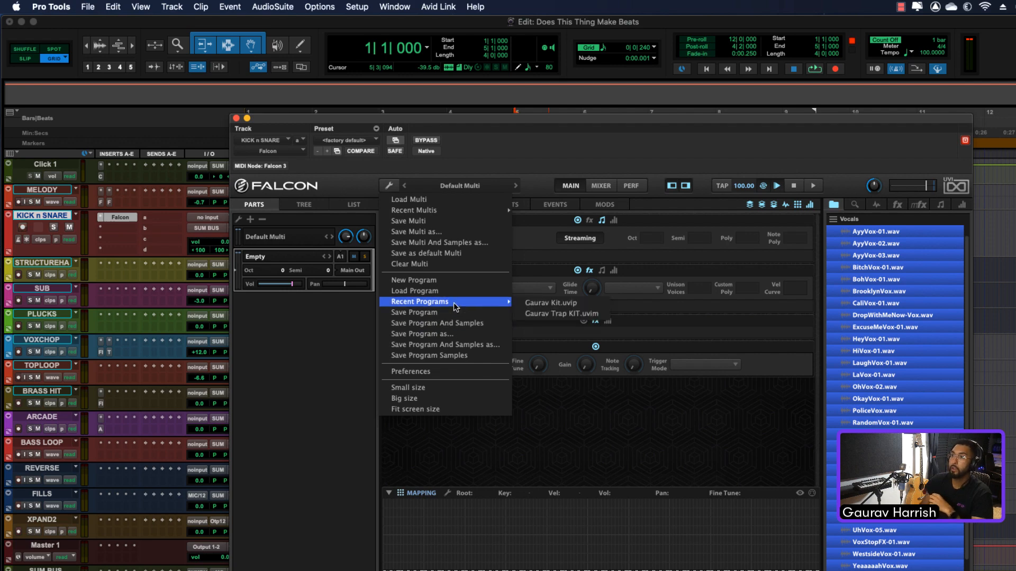
{"action": "left_click", "coordinate": [531, 304]}
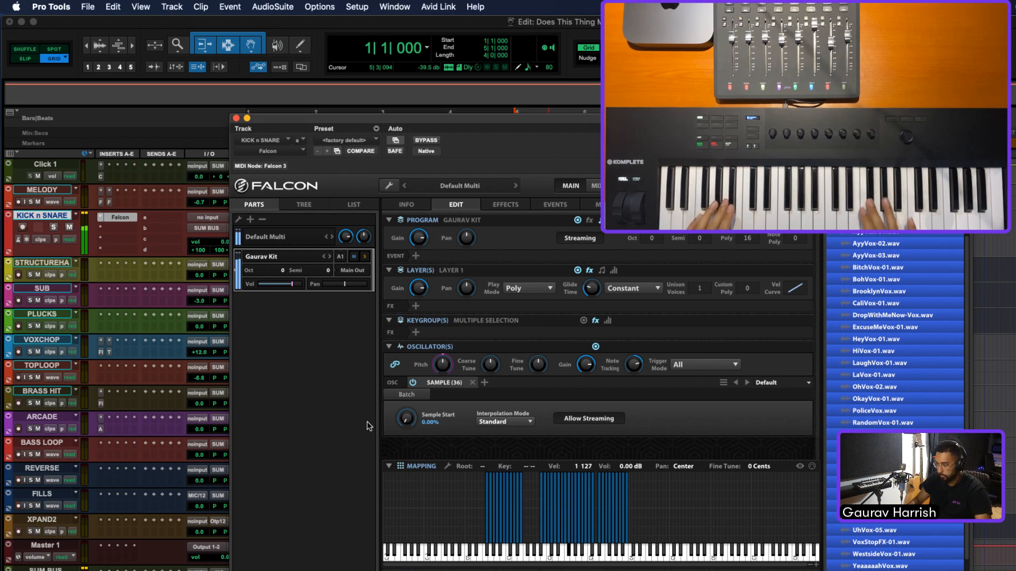
{"action": "left_click", "coordinate": [237, 119]}
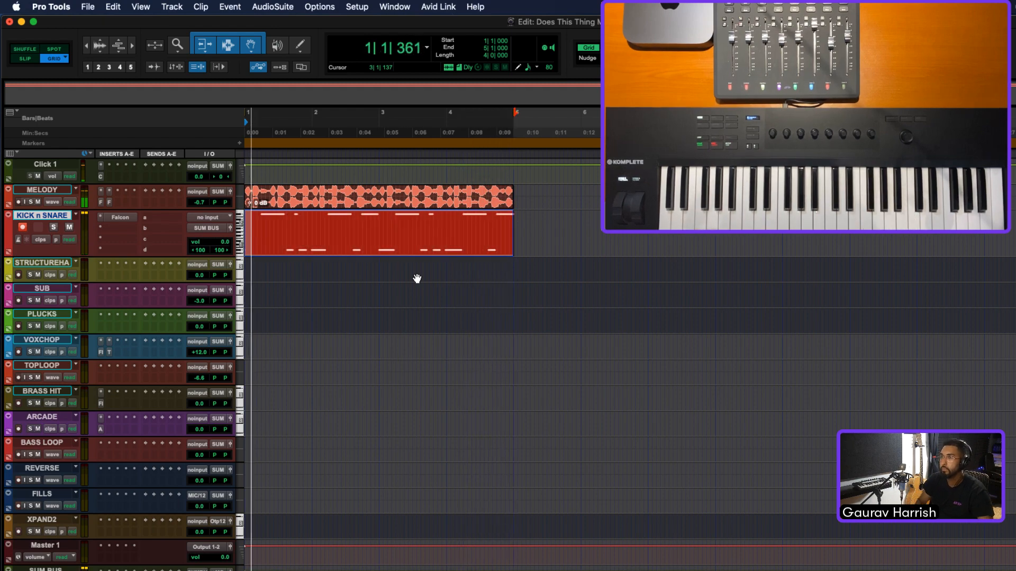
Step: Stop the transport, record-enable the KICK n SNARE track, and turn on MIDI Merge
{"action": "key", "text": "space"}
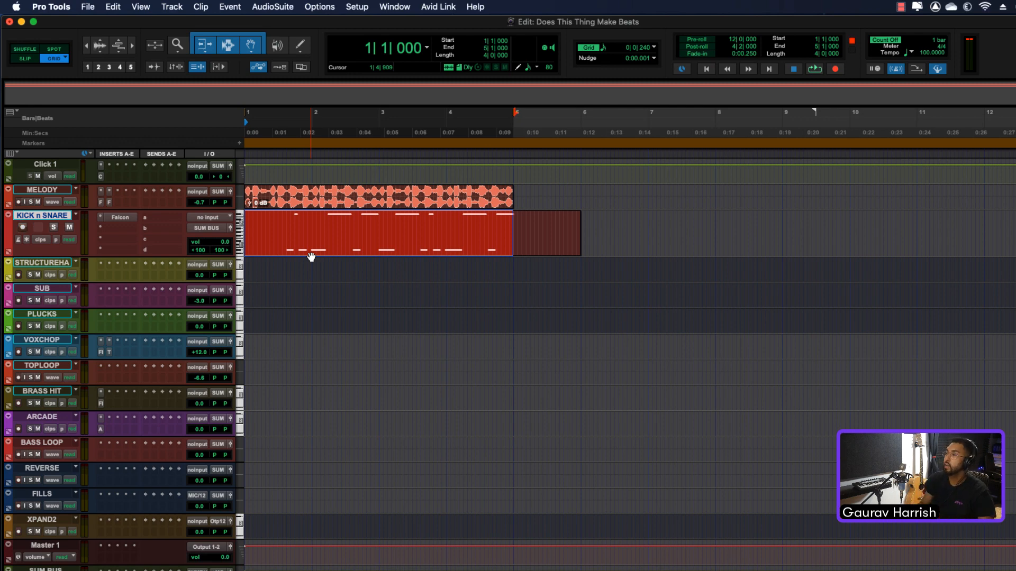
{"action": "key", "text": "shift+r"}
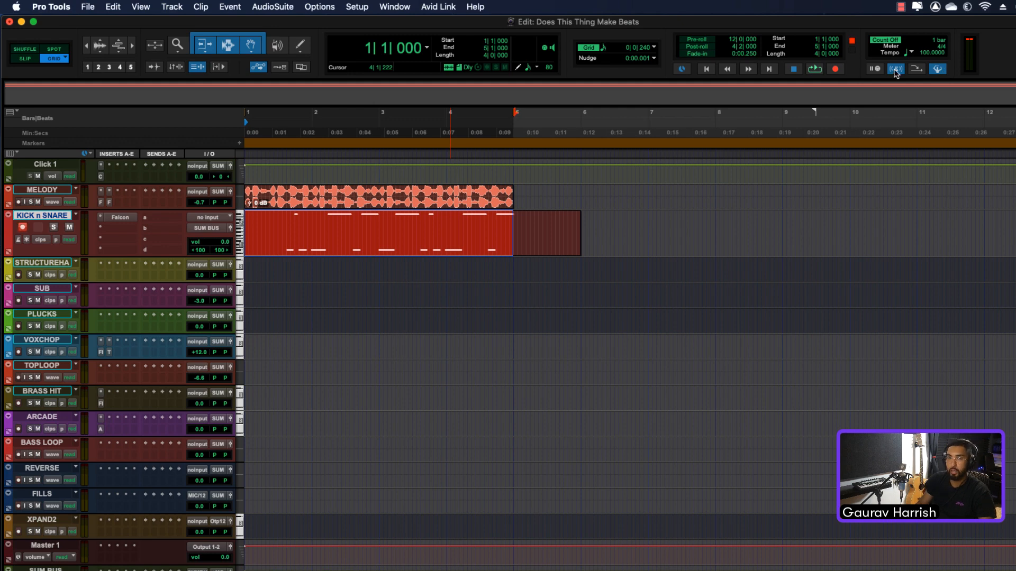
{"action": "left_click", "coordinate": [918, 70]}
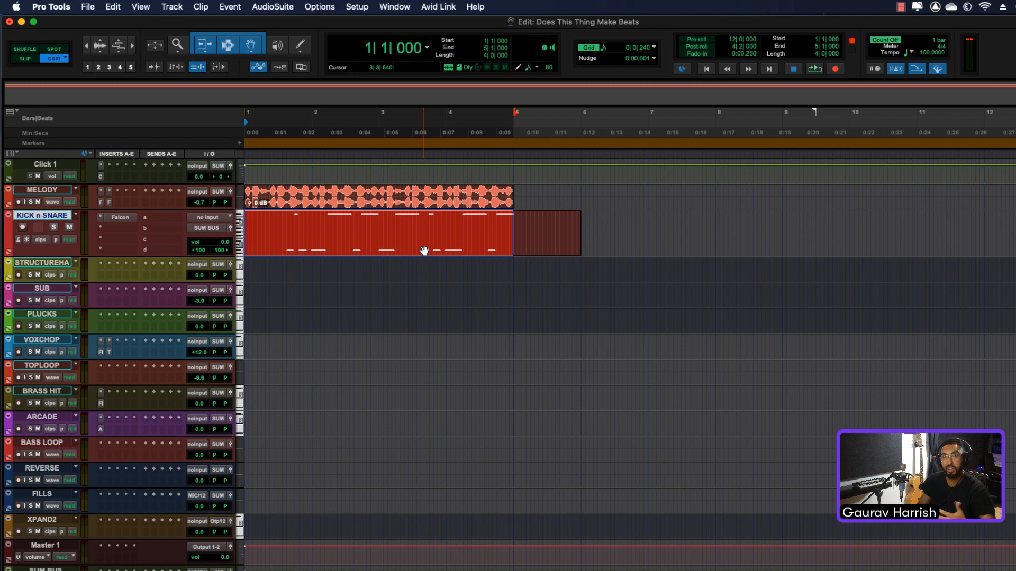
Step: Clear the KICK n SNARE clip's excess past bar 5 and record a merged MIDI pass over bars 1 to 4
{"action": "left_click", "coordinate": [408, 250]}
{"action": "key", "text": "Delete"}
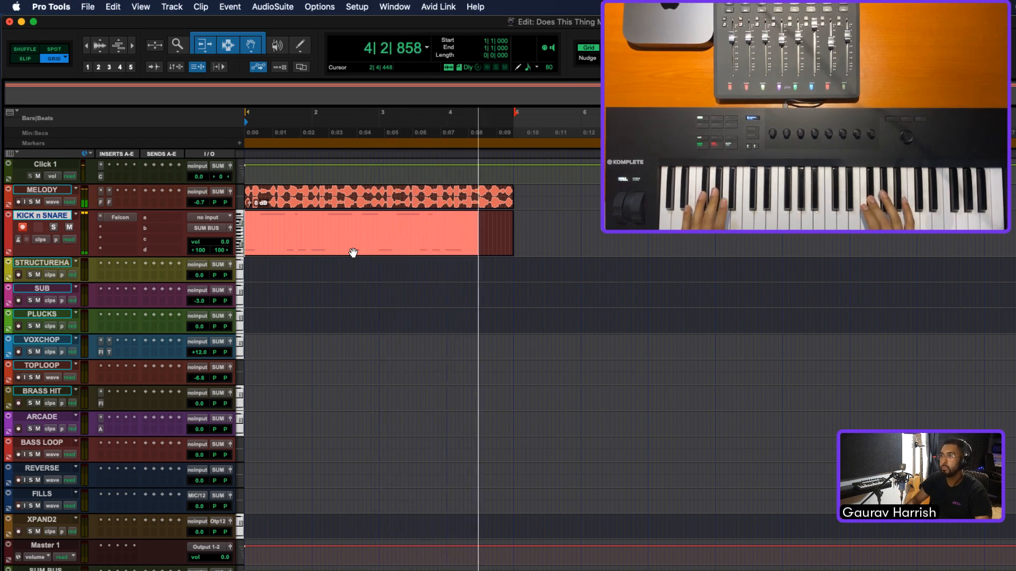
{"action": "key", "text": "space"}
{"action": "key", "text": "space"}
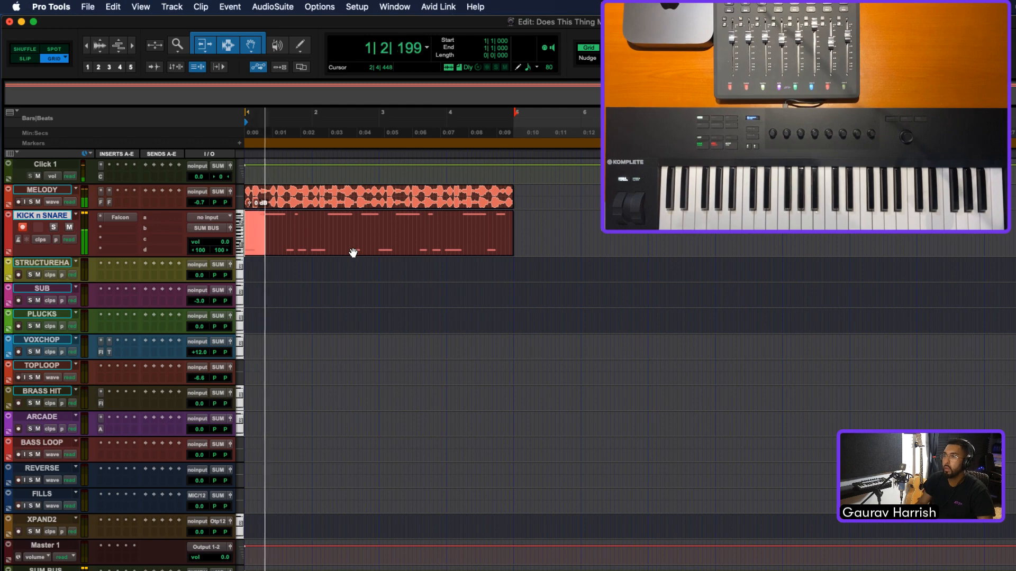
{"action": "key", "text": "space"}
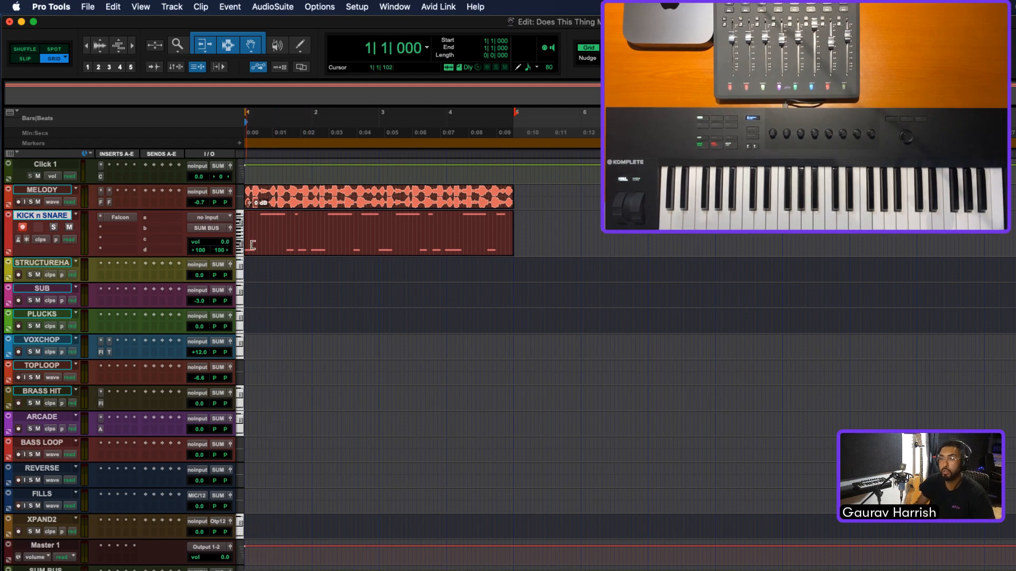
Step: Show the Real-Time Properties column in the Edit window and increase the height of the KICK n SNARE track
{"action": "left_click", "coordinate": [10, 155]}
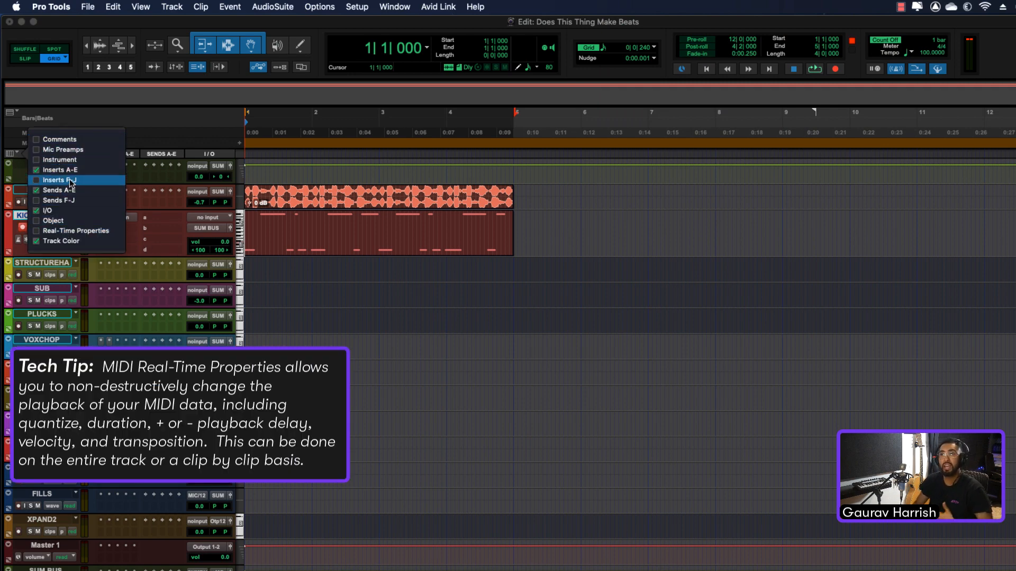
{"action": "left_click", "coordinate": [73, 231]}
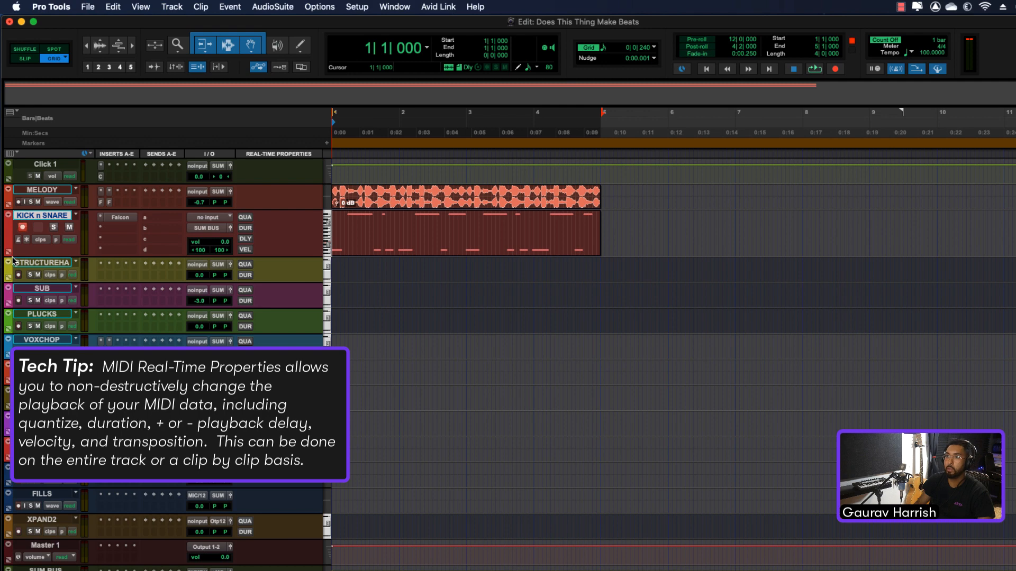
{"action": "left_click_drag", "start_coordinate": [10, 256], "coordinate": [11, 278]}
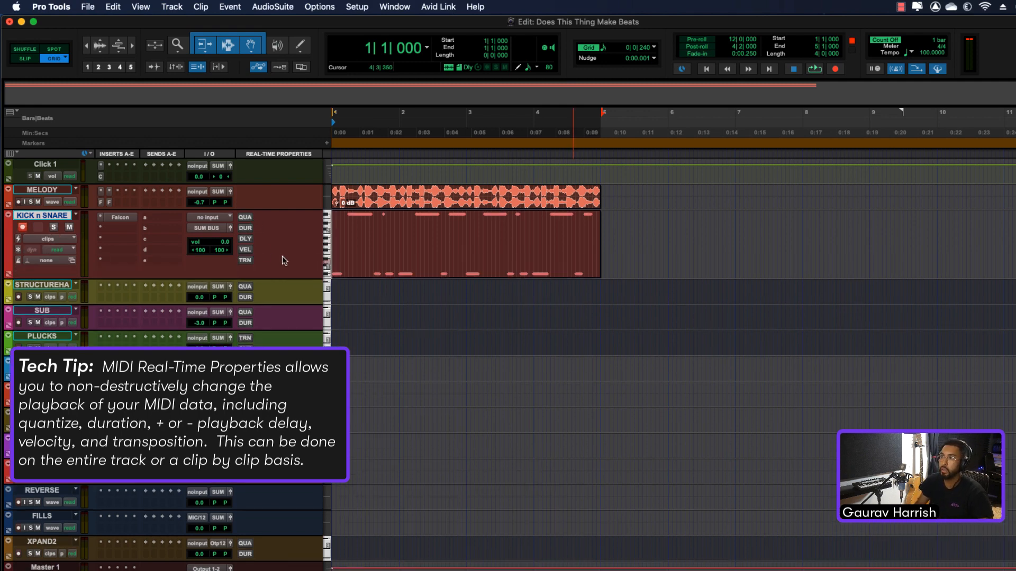
Step: Enable real-time quantize on the KICK n SNARE track with the MPC 55% 16th Swing groove
{"action": "left_click", "coordinate": [245, 217]}
{"action": "left_click", "coordinate": [275, 218]}
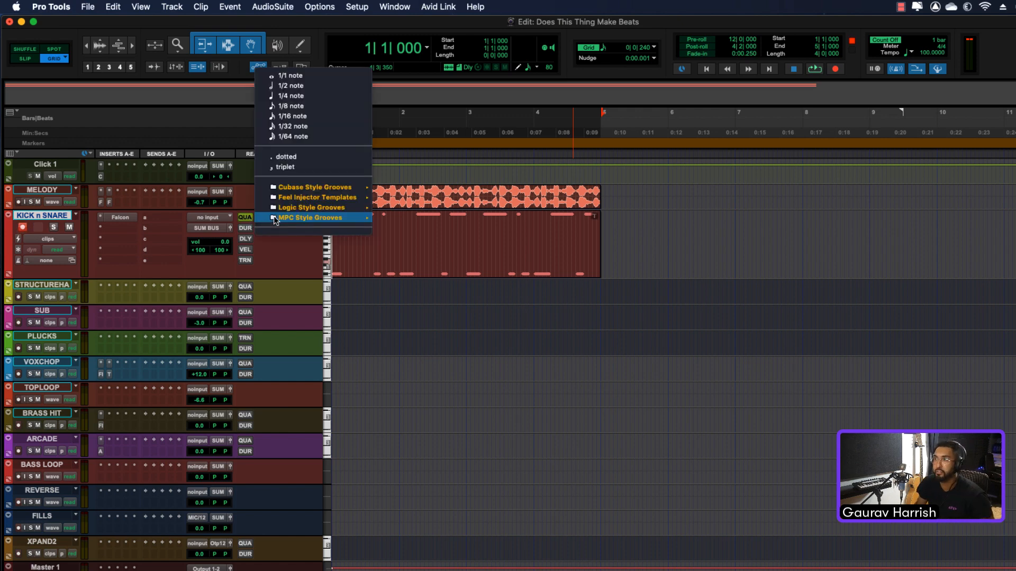
{"action": "mouse_move", "coordinate": [286, 219]}
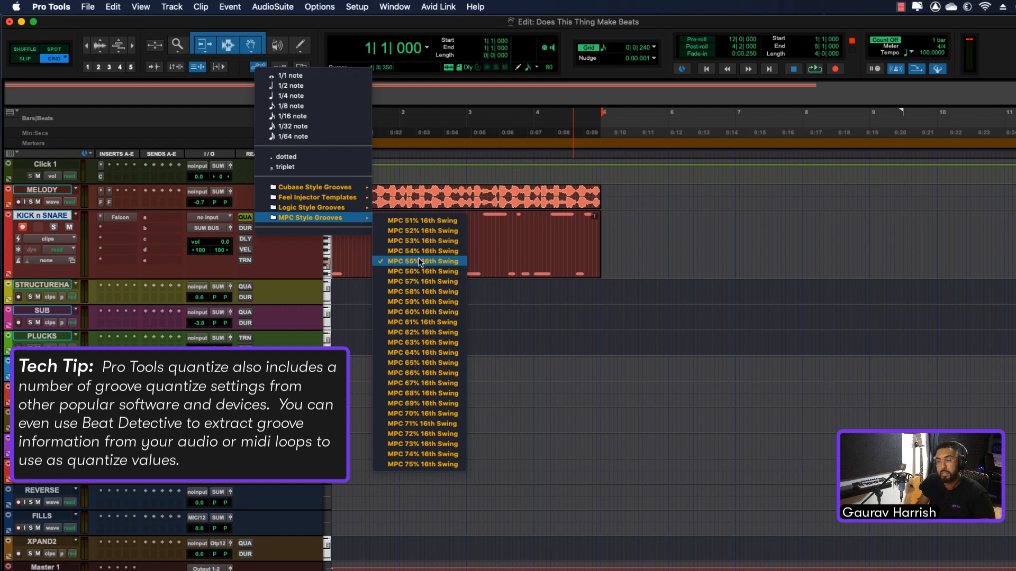
{"action": "left_click", "coordinate": [420, 263]}
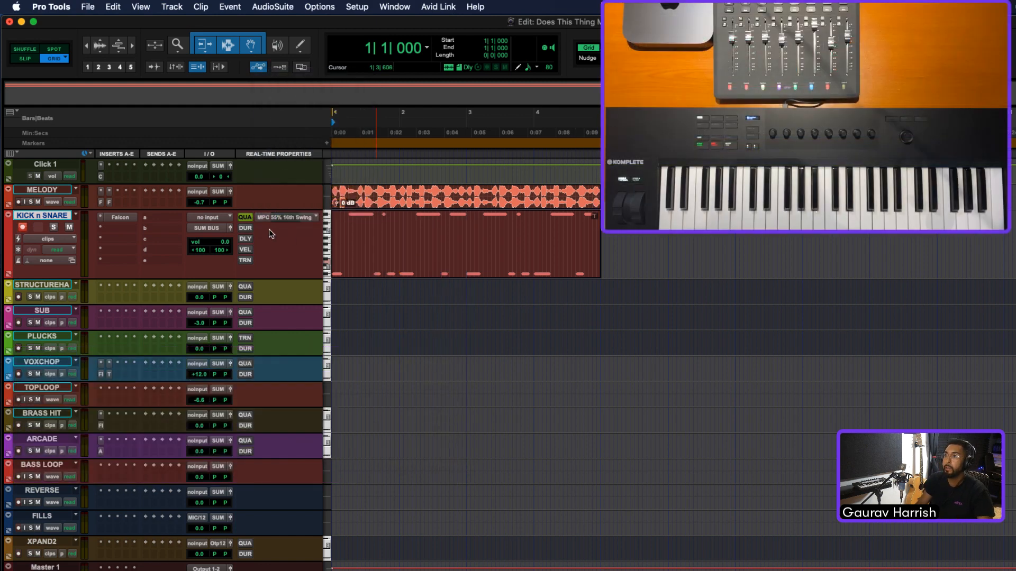
Step: Rehearse against the loop and record an additional merged drum part onto KICK n SNARE over bars 1 to 4
{"action": "key", "text": "space"}
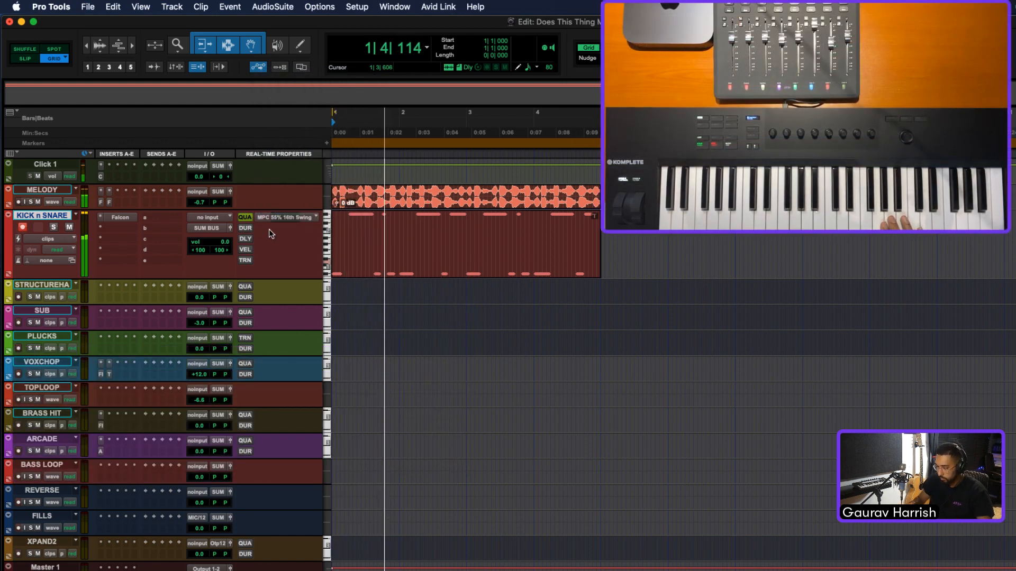
{"action": "key", "text": "space"}
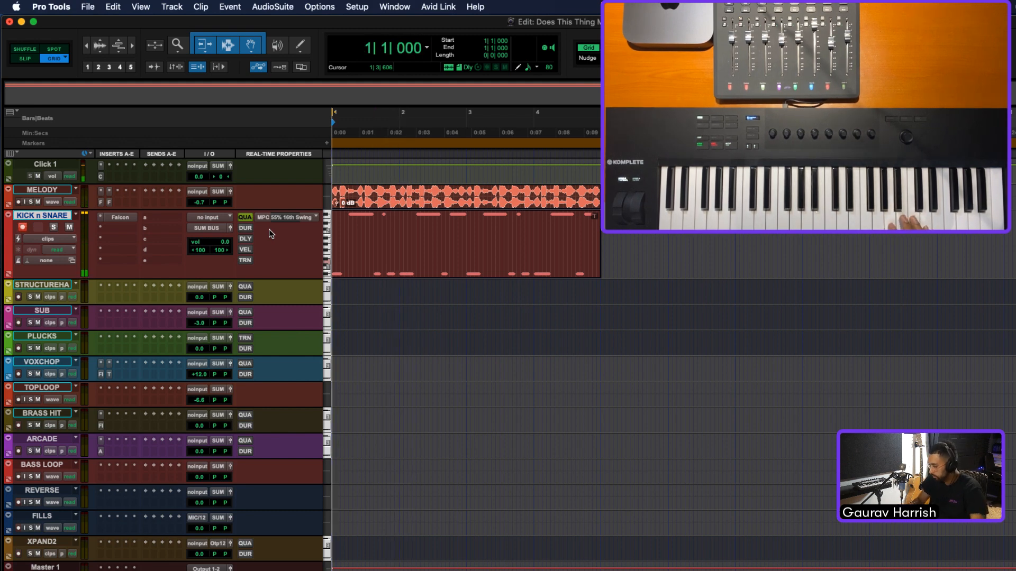
{"action": "key", "text": "super+space"}
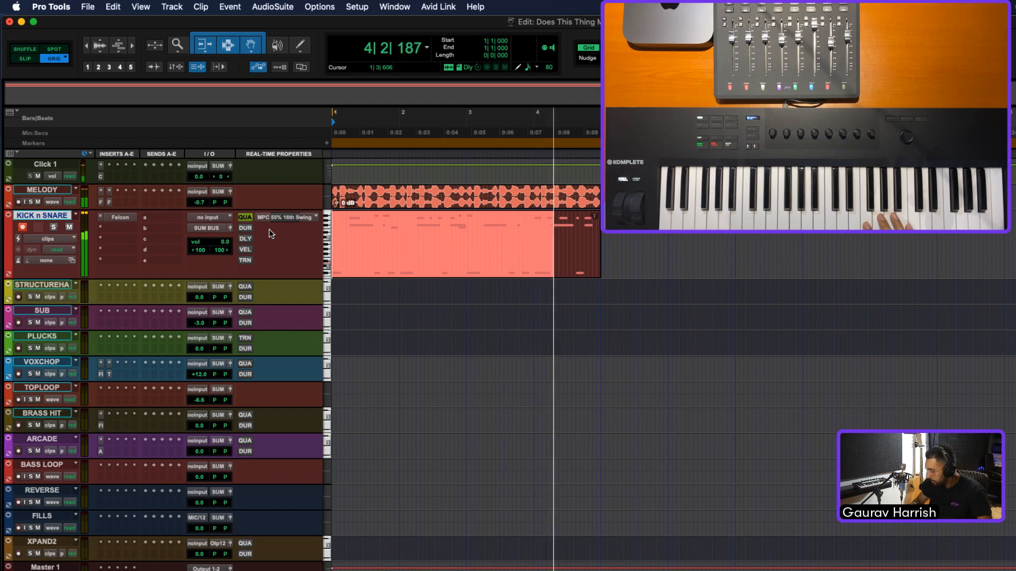
{"action": "key", "text": "space"}
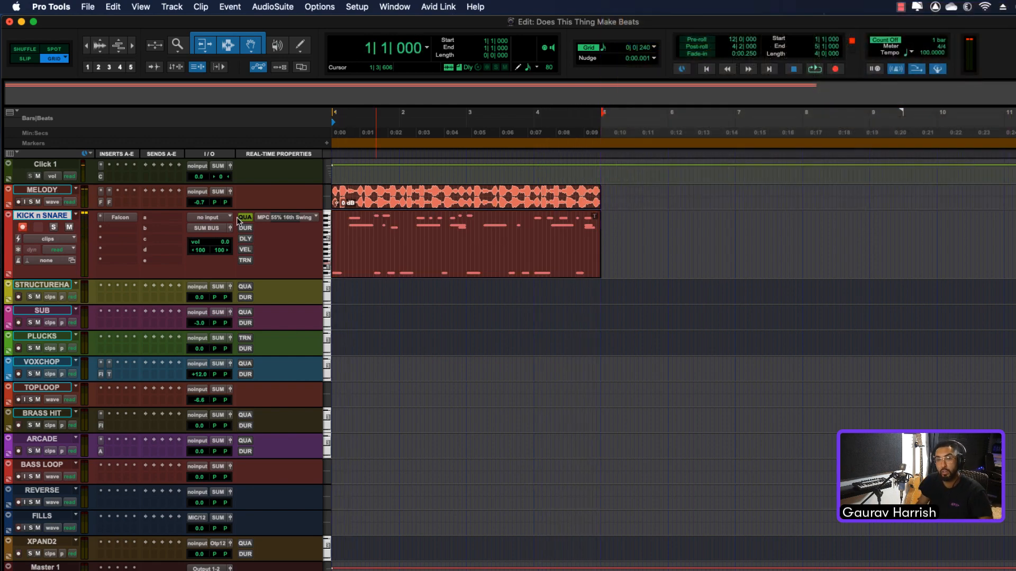
Step: Audition the loop while reducing the KICK n SNARE track's height and lowering its volume to about -1.9 dB
{"action": "key", "text": "space"}
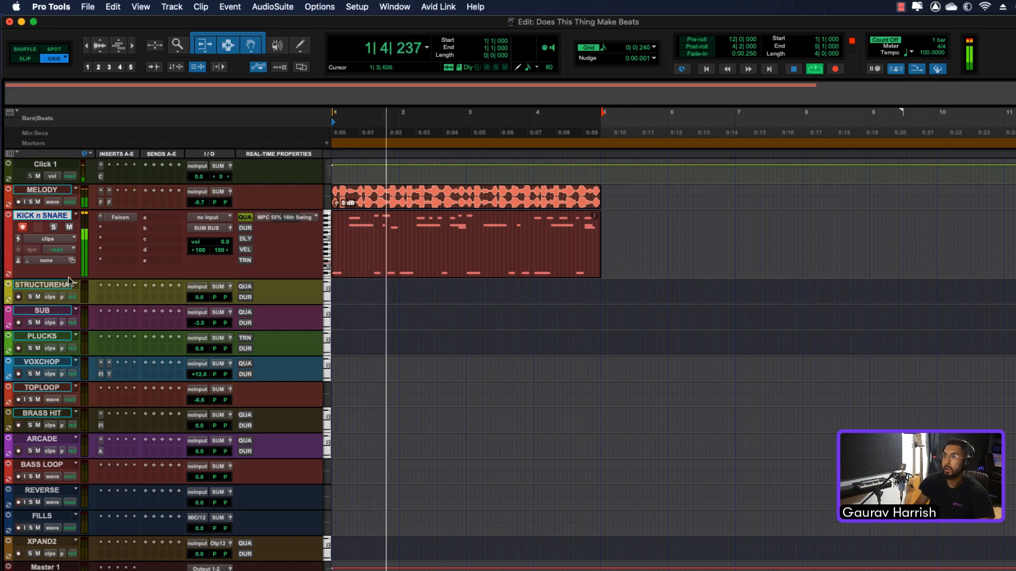
{"action": "left_click_drag", "start_coordinate": [57, 279], "coordinate": [55, 260]}
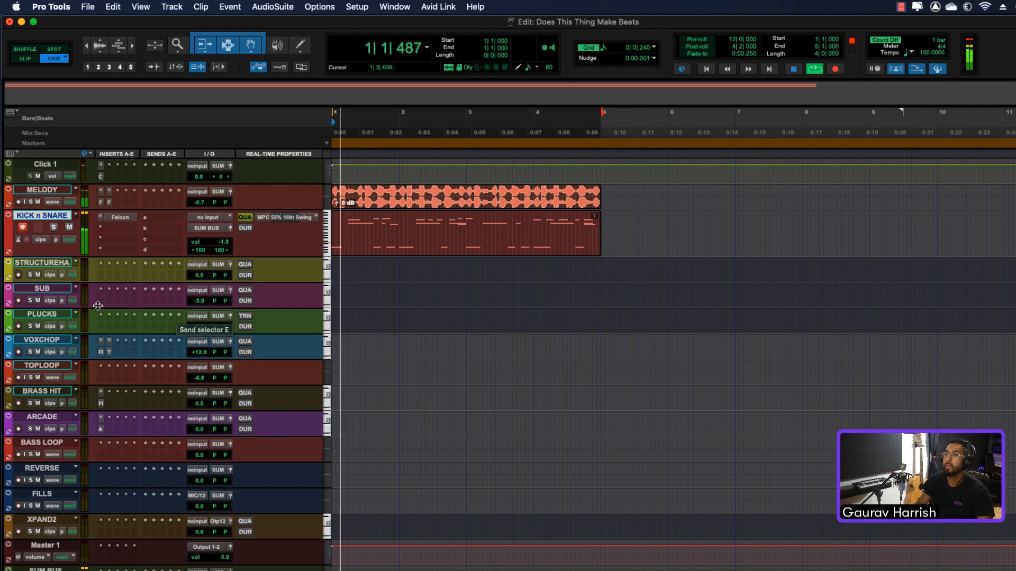
{"action": "key", "text": "space"}
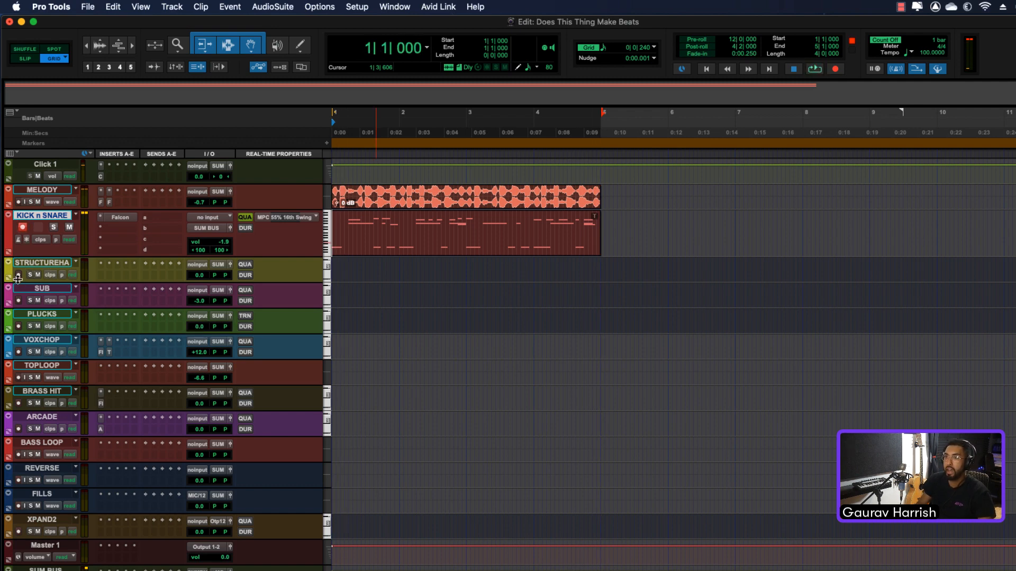
Step: Enlarge and record-enable the STRUCTURE HATS track, and add Structure Free to its first insert
{"action": "left_click_drag", "start_coordinate": [17, 282], "coordinate": [17, 311]}
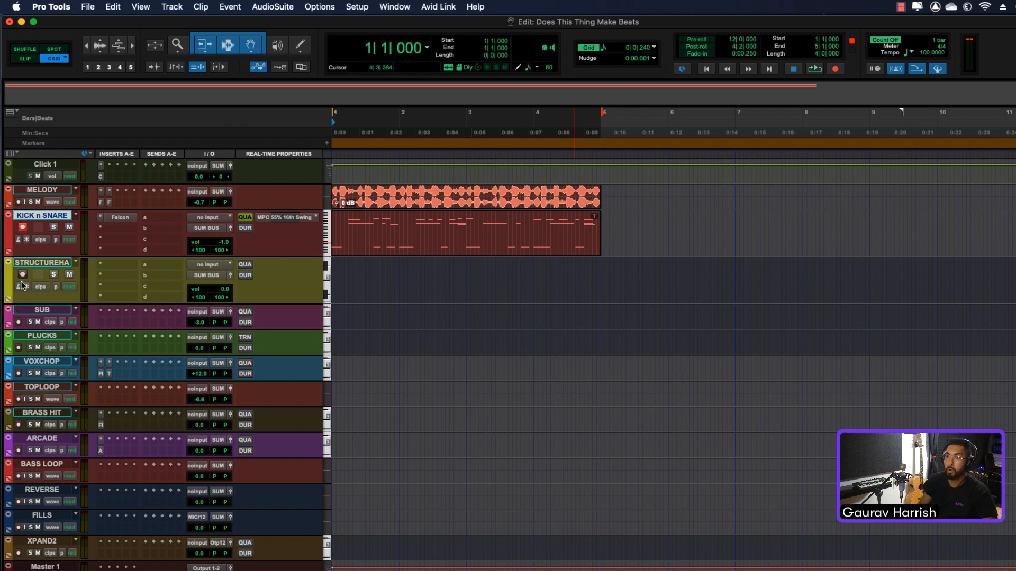
{"action": "left_click", "coordinate": [106, 266]}
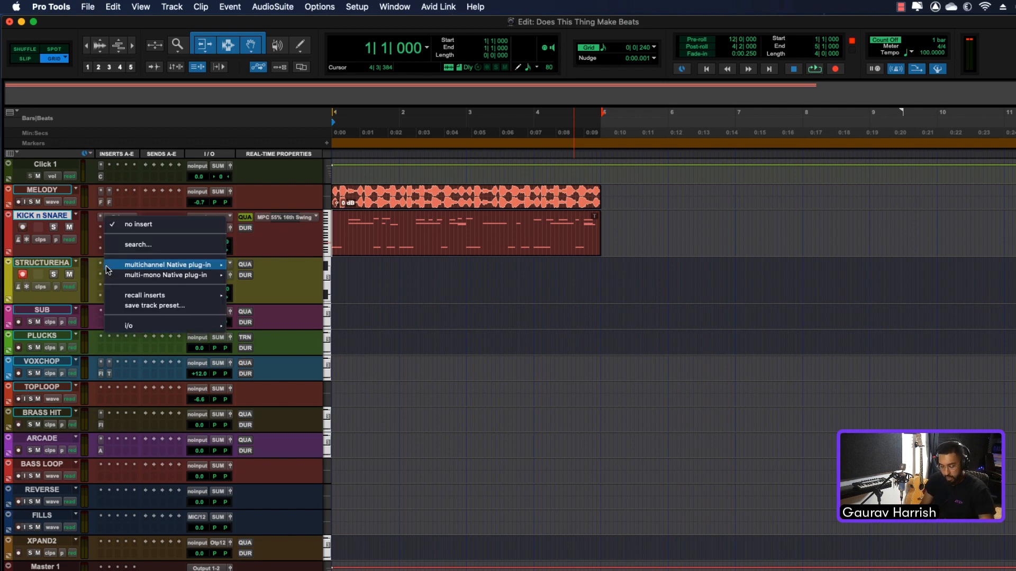
{"action": "type", "text": "struc"}
{"action": "key", "text": "Return"}
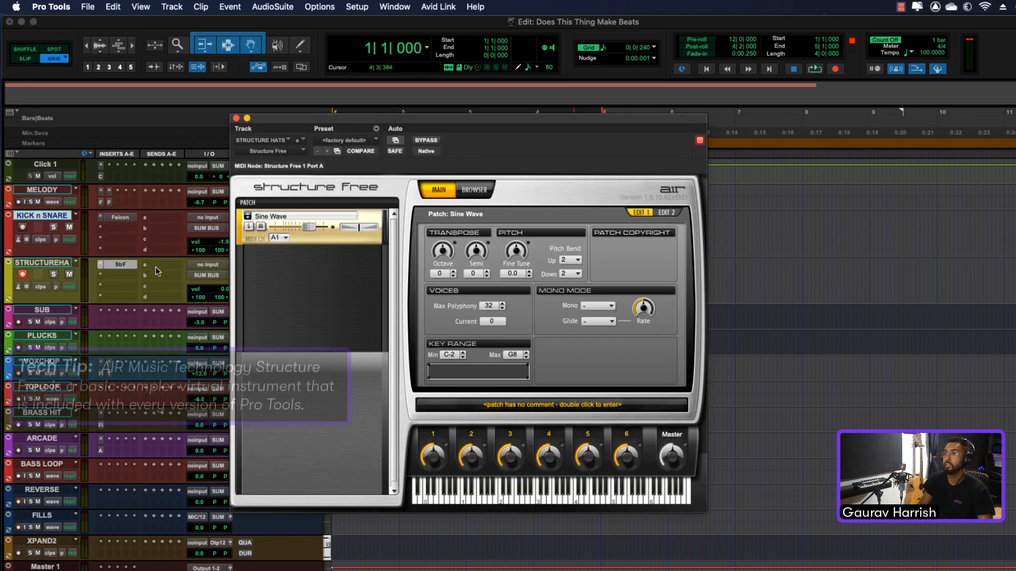
Step: Replace Structure Free's Sine Wave patch with Hi Hat 5 (Freaky).wav from the Hats folder and close the plug-in window
{"action": "right_click", "coordinate": [318, 242]}
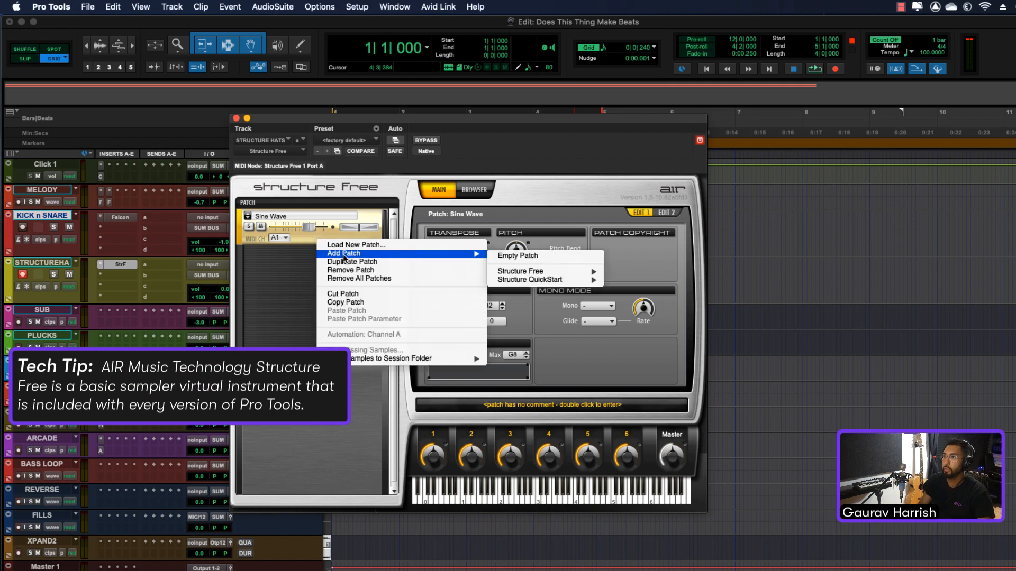
{"action": "left_click", "coordinate": [401, 270]}
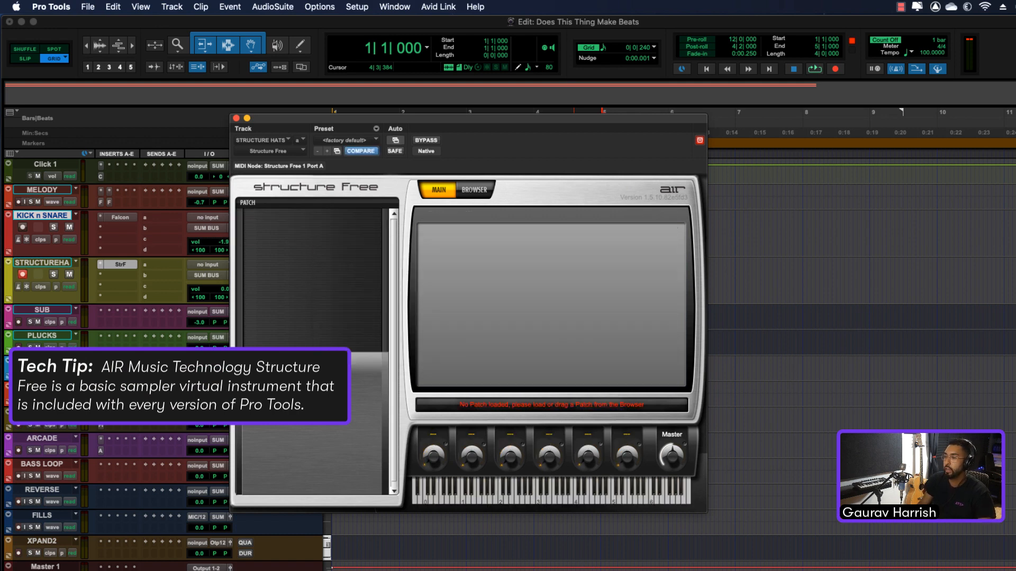
{"action": "left_click", "coordinate": [724, 570]}
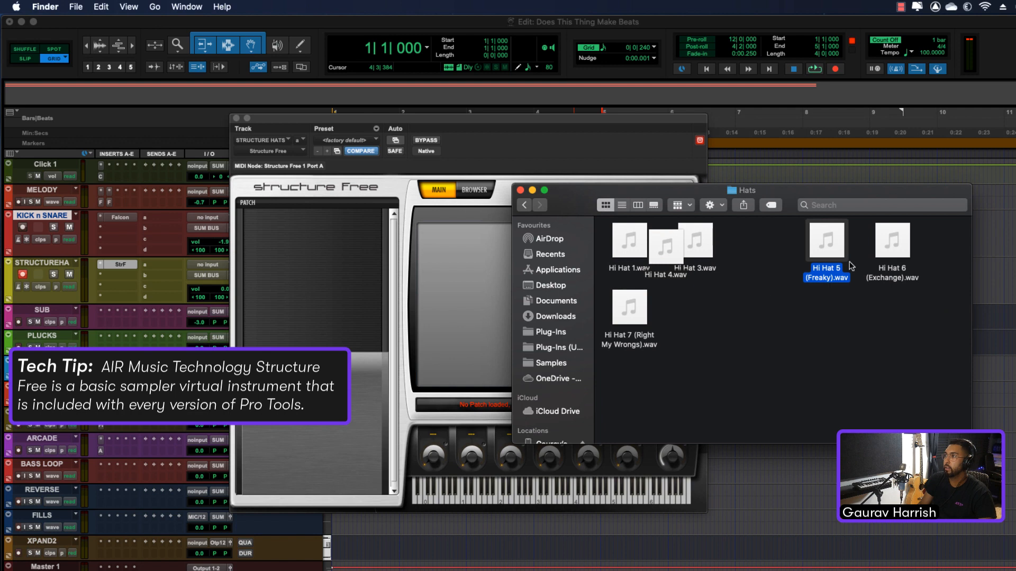
{"action": "left_click_drag", "start_coordinate": [851, 266], "coordinate": [383, 329]}
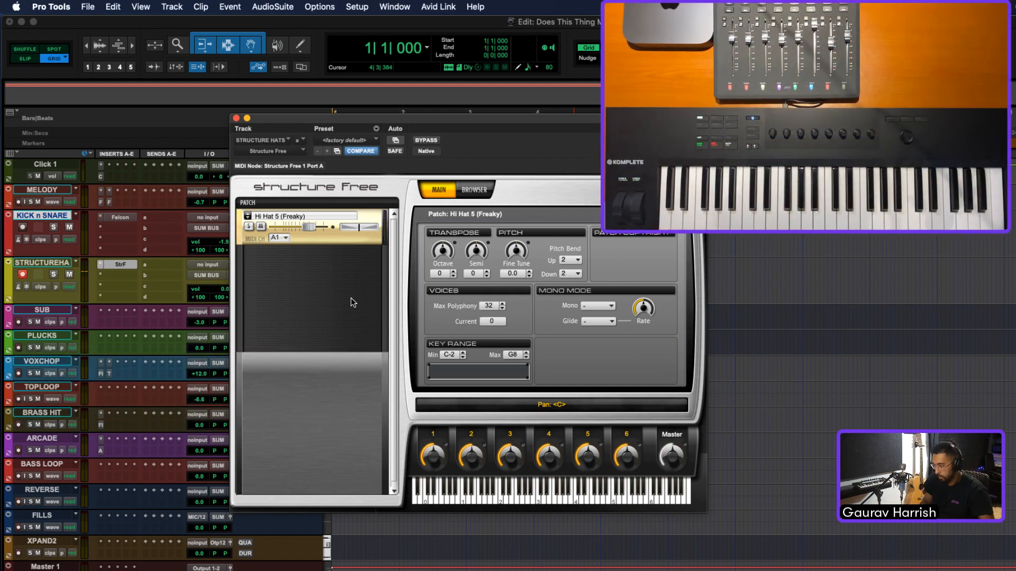
{"action": "left_click", "coordinate": [237, 119]}
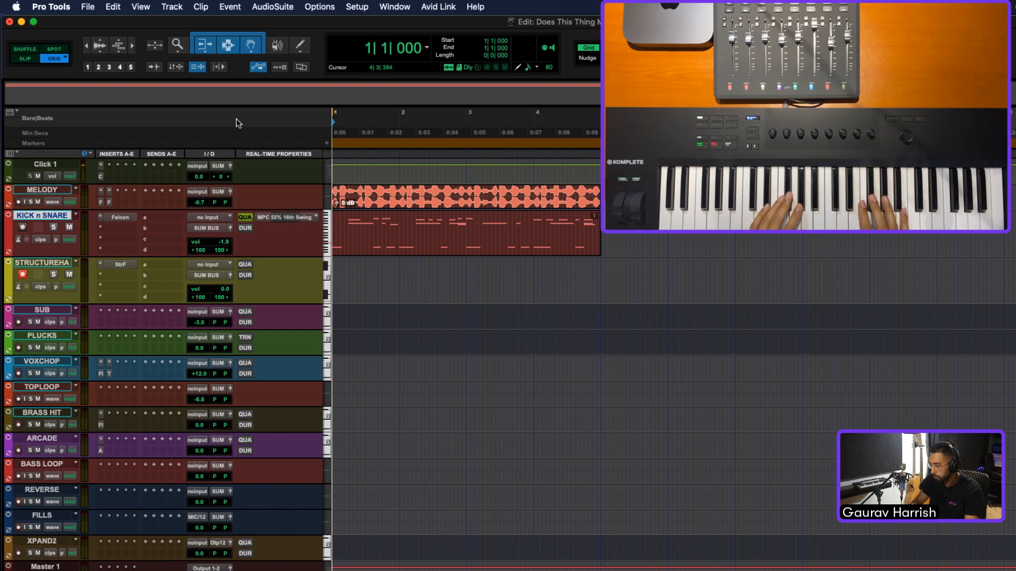
Step: Record a hi-hat part on STRUCTURE HATS over bars 1 to 4 and quantize it in real time to 1/16 notes
{"action": "key", "text": "super+space"}
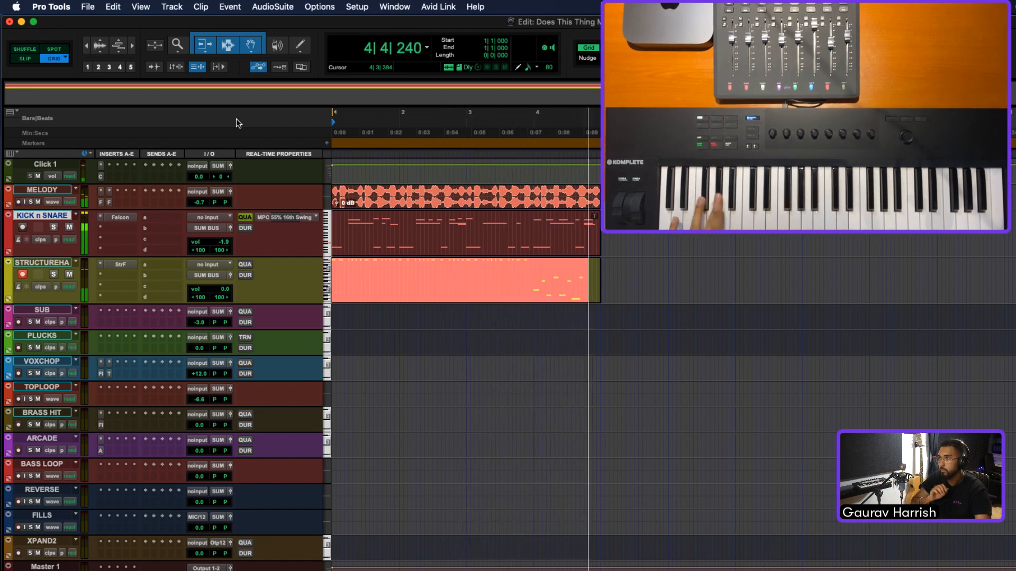
{"action": "key", "text": "space"}
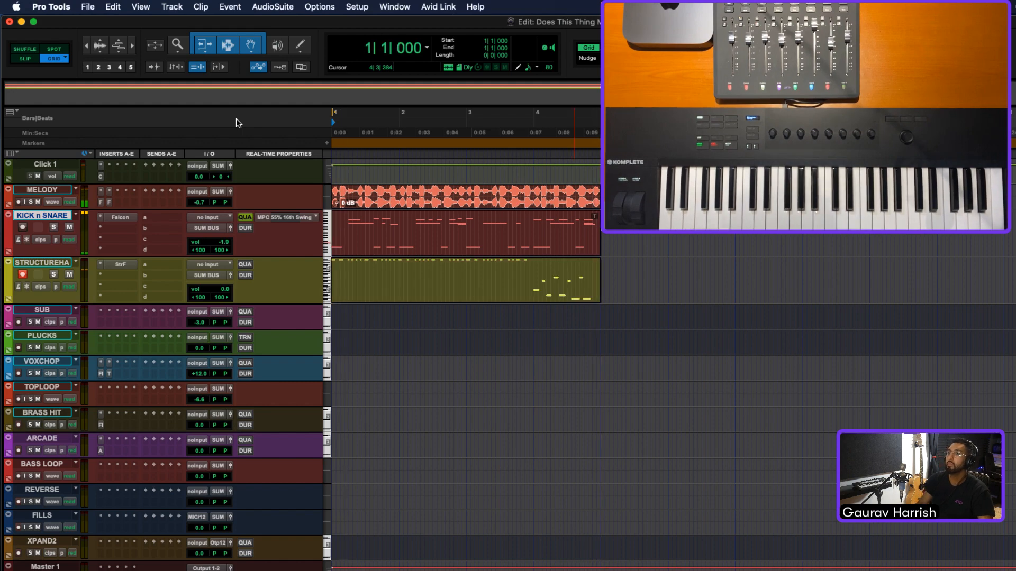
{"action": "left_click", "coordinate": [245, 266]}
{"action": "left_click", "coordinate": [260, 265]}
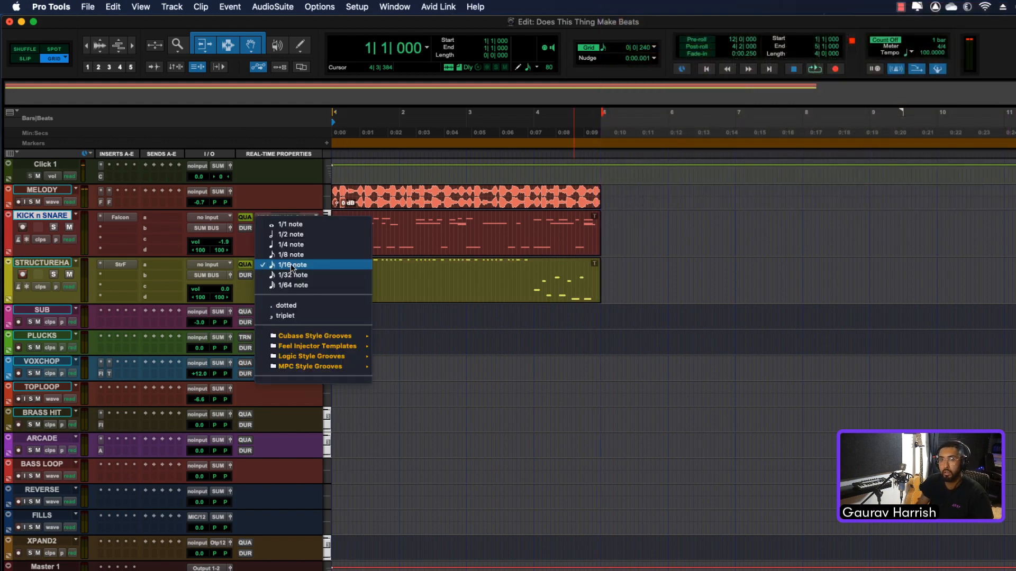
{"action": "left_click", "coordinate": [374, 275]}
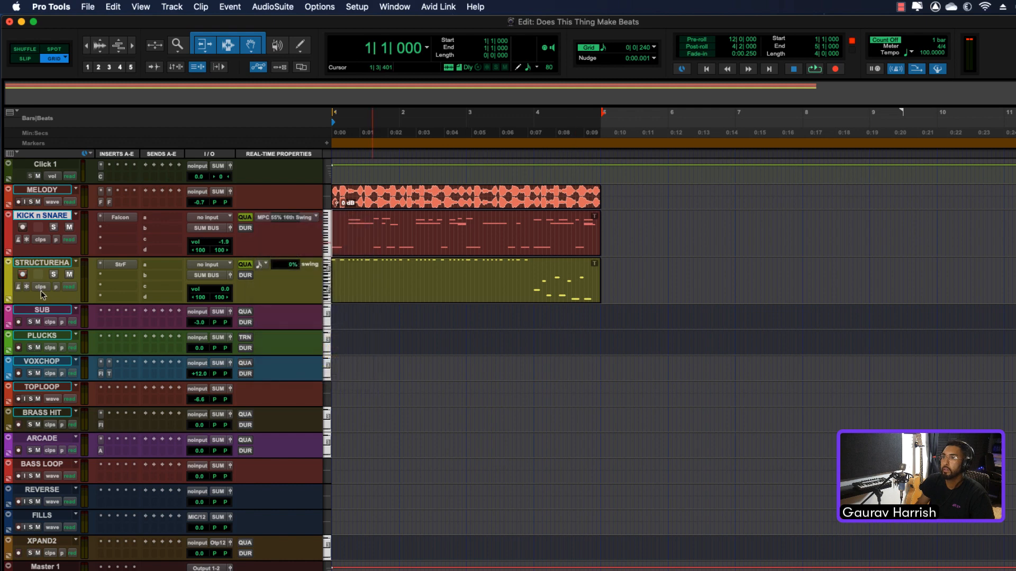
Step: Enlarge and solo the STRUCTURE HATS track, and add AIR Enhancer to its second insert
{"action": "left_click_drag", "start_coordinate": [54, 303], "coordinate": [50, 347]}
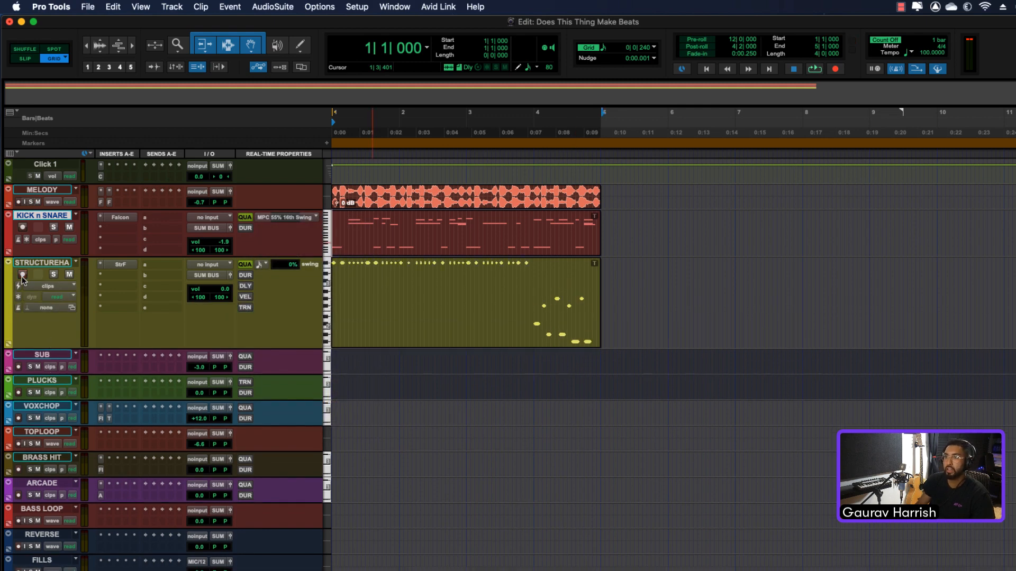
{"action": "left_click", "coordinate": [56, 275]}
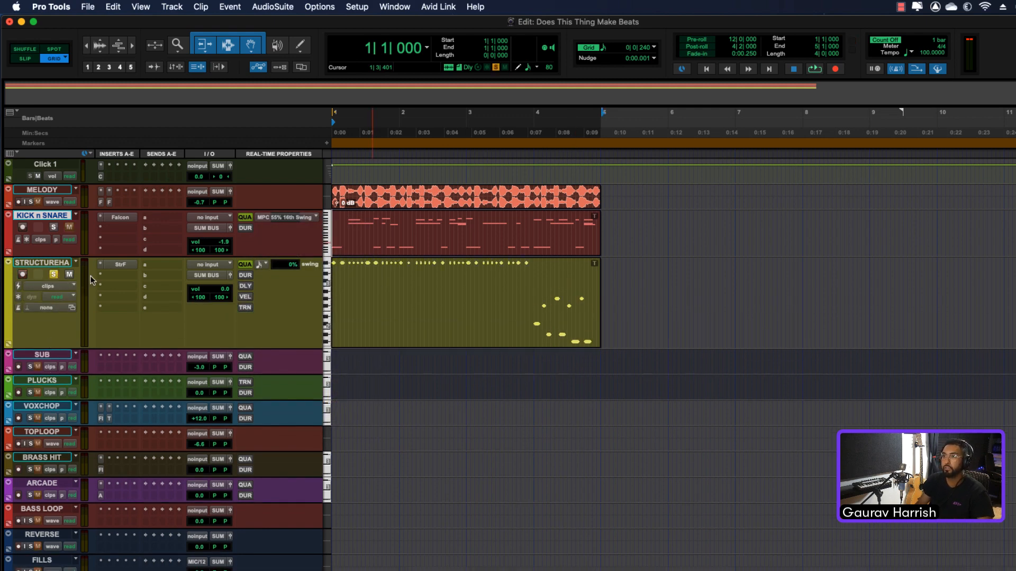
{"action": "left_click", "coordinate": [107, 274]}
{"action": "type", "text": "enha"}
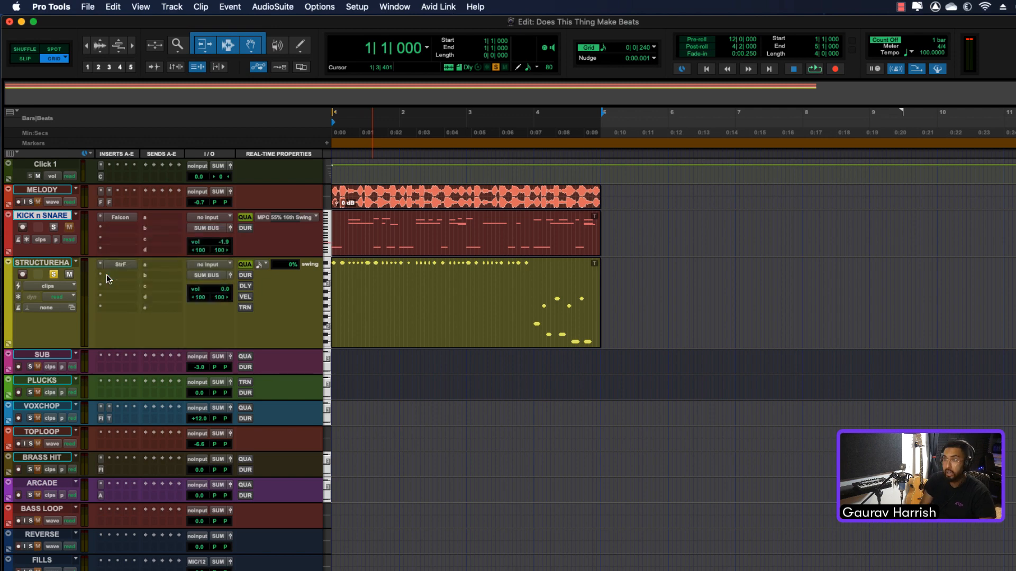
{"action": "key", "text": "Return"}
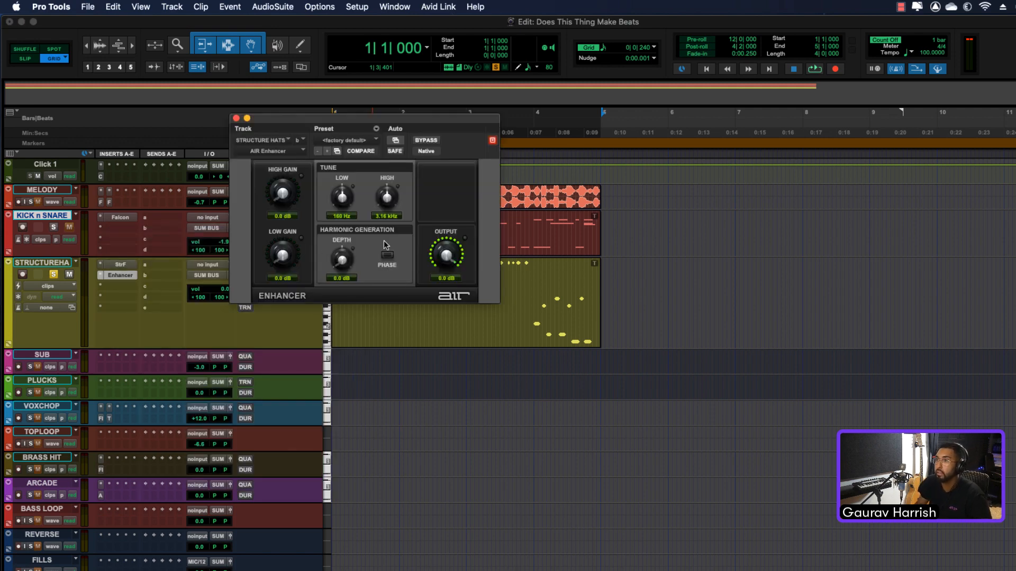
Step: Raise the Enhancer's high gain to about 7.5 dB, comparing the hats with and without bypass during playback, and close the plug-in
{"action": "left_click_drag", "start_coordinate": [286, 172], "coordinate": [293, 142]}
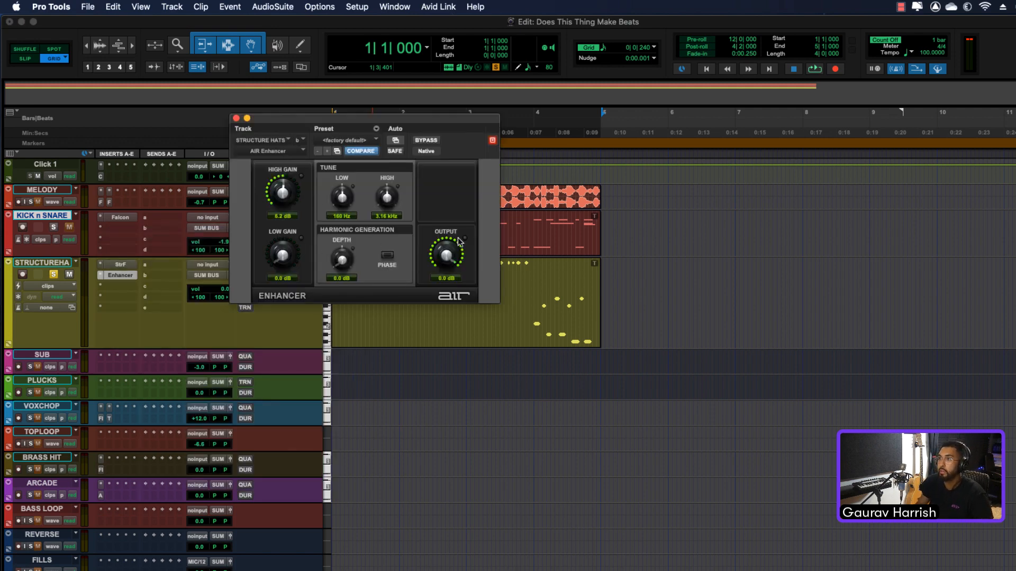
{"action": "key", "text": "space"}
{"action": "left_click", "coordinate": [426, 141]}
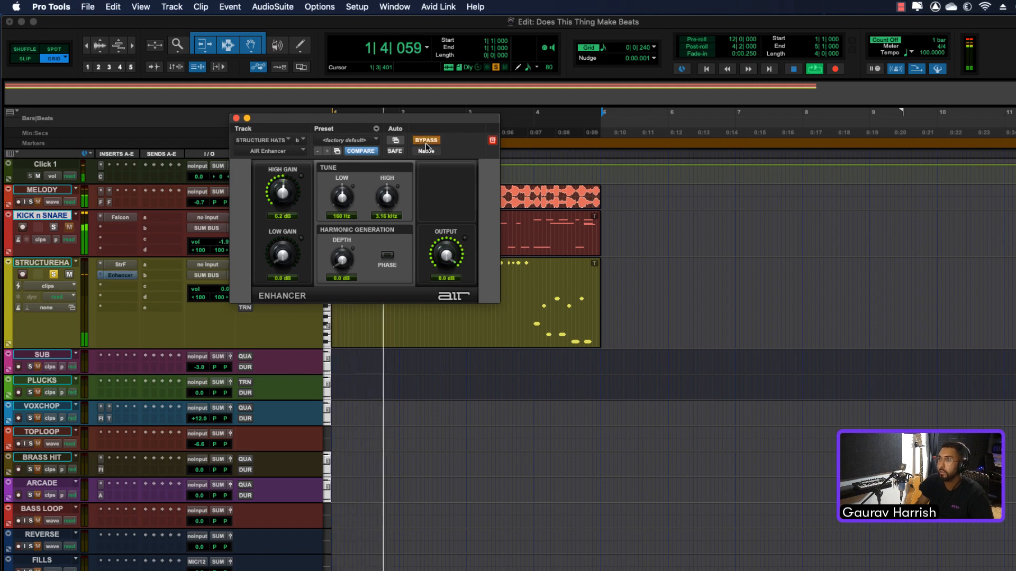
{"action": "left_click", "coordinate": [426, 141]}
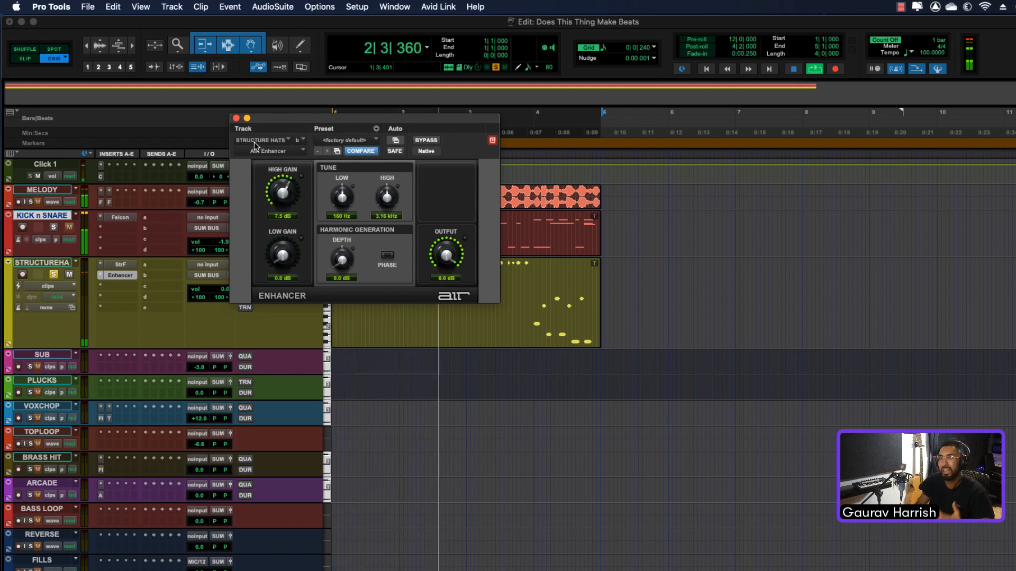
{"action": "left_click", "coordinate": [236, 118]}
{"action": "key", "text": "space"}
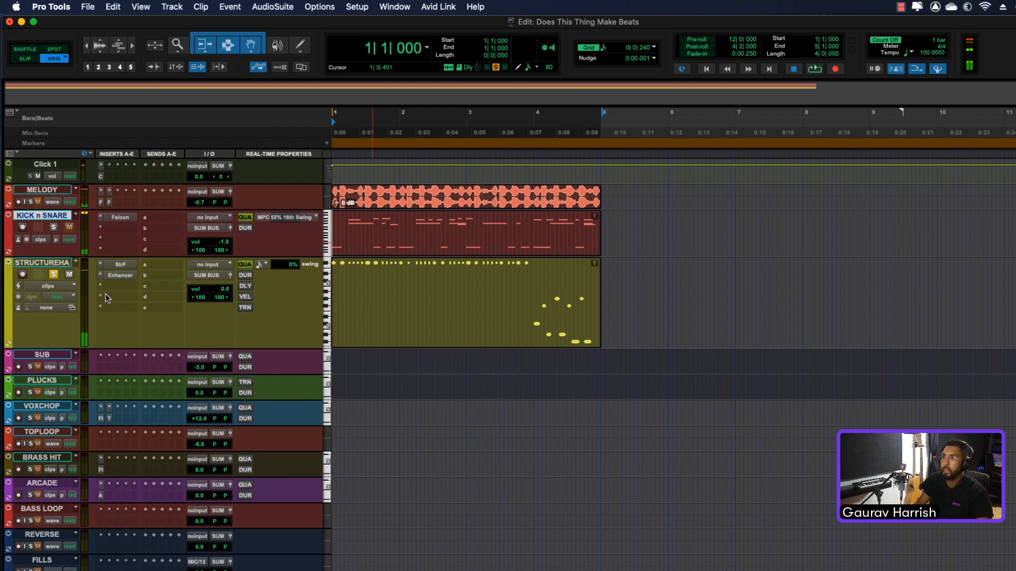
Step: Add the stereo EQ3 7-Band plug-in to the third insert of STRUCTURE HATS
{"action": "left_click", "coordinate": [108, 287]}
{"action": "type", "text": "eq"}
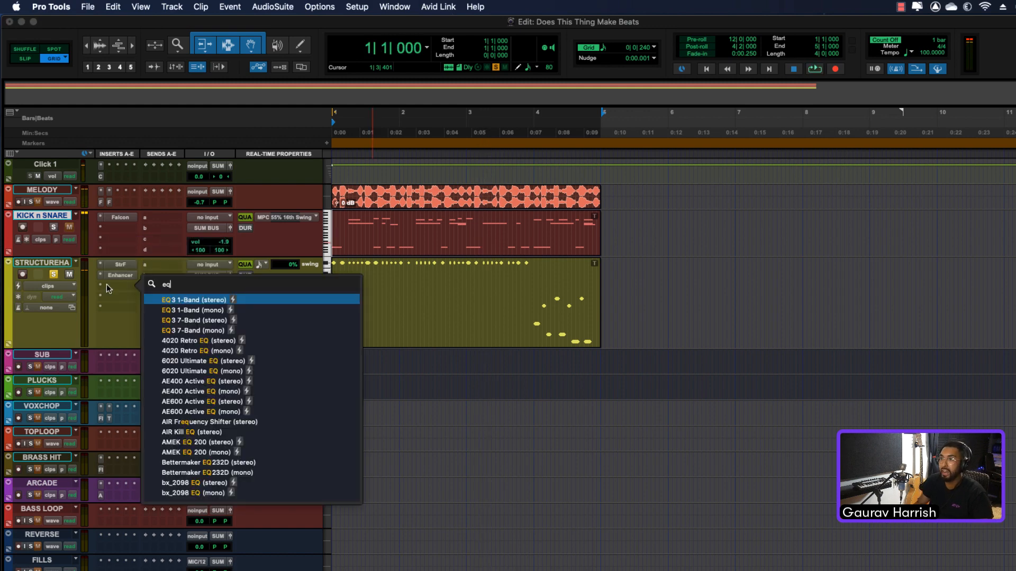
{"action": "left_click", "coordinate": [191, 320]}
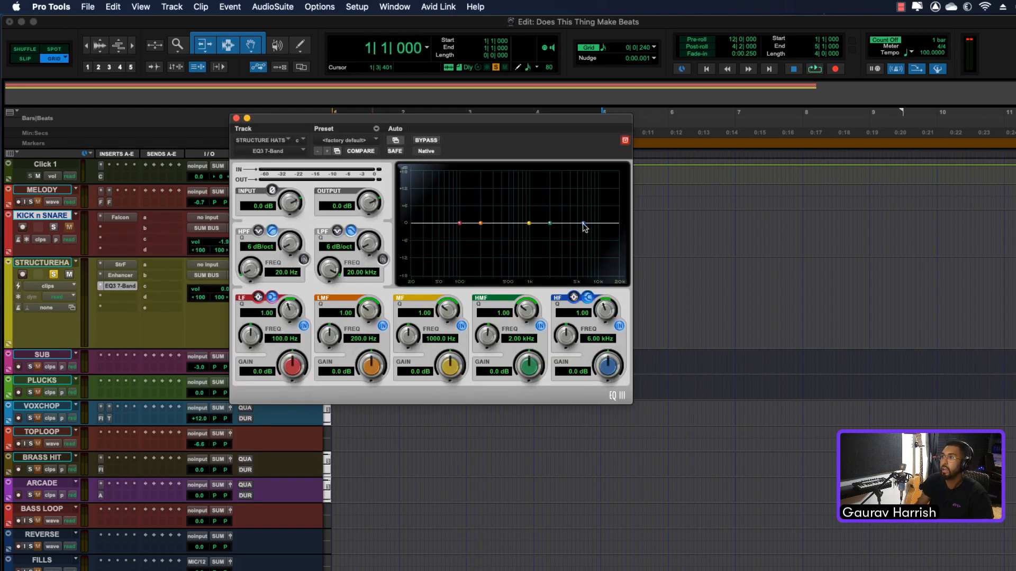
Step: Shape the hats' EQ during playback: MF +2.2 dB at 1.04 kHz, HF +2.0 dB at 2.69 kHz, LF about -9.6 dB at 134.5 Hz
{"action": "left_click_drag", "start_coordinate": [575, 222], "coordinate": [530, 217]}
{"action": "key", "text": "space"}
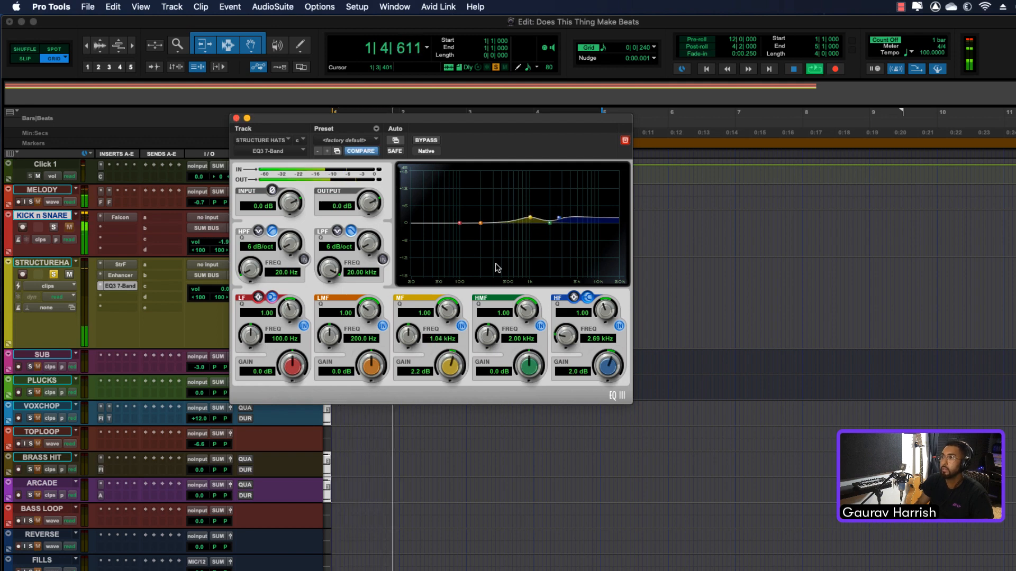
{"action": "left_click_drag", "start_coordinate": [461, 227], "coordinate": [468, 251]}
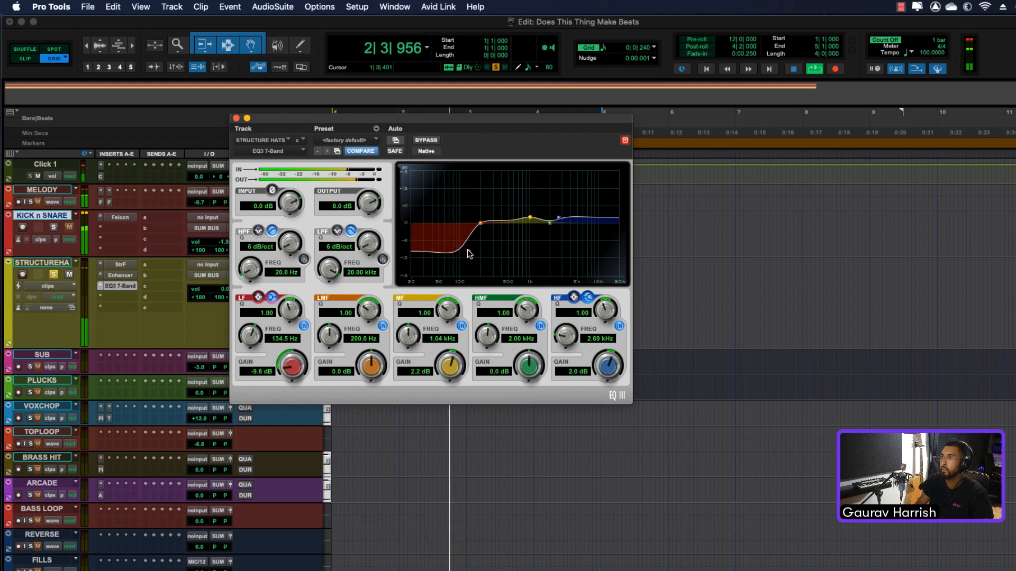
{"action": "left_click", "coordinate": [236, 118]}
{"action": "key", "text": "space"}
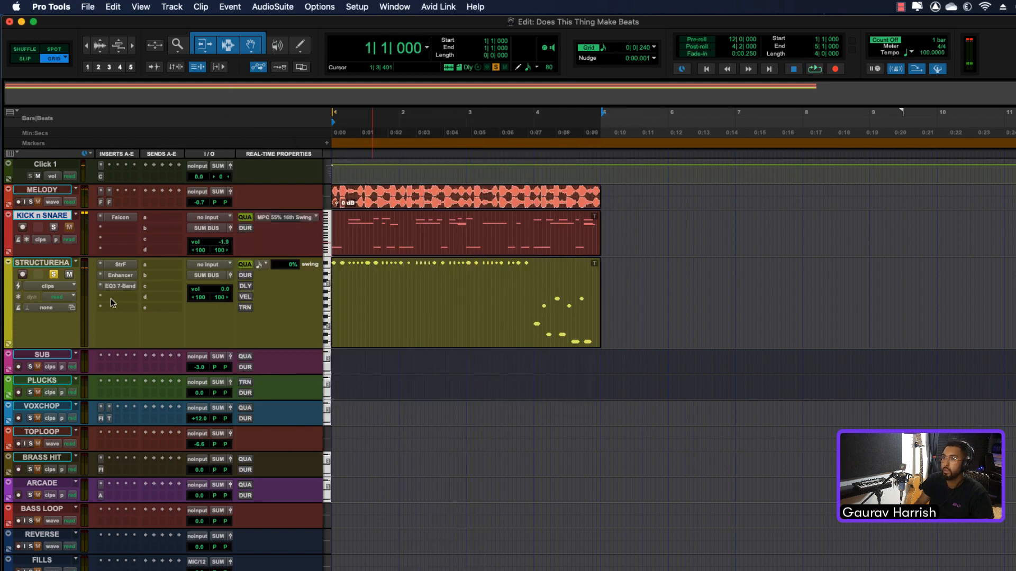
Step: Add AIR Filter Gate to the fourth insert of STRUCTURE HATS
{"action": "left_click", "coordinate": [111, 299]}
{"action": "type", "text": "fal"}
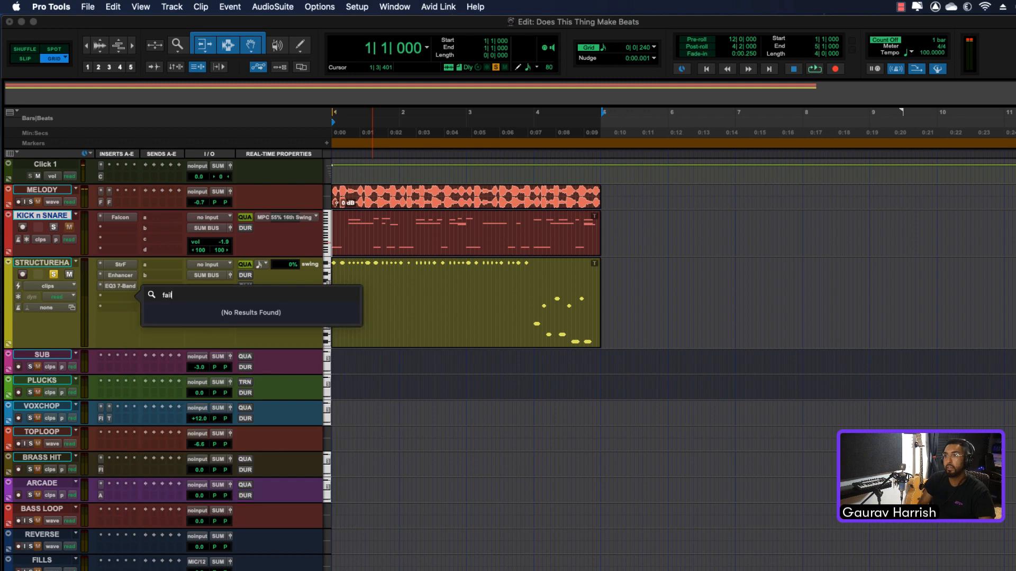
{"action": "key", "text": "BackSpace"}
{"action": "key", "text": "BackSpace"}
{"action": "type", "text": "ilter"}
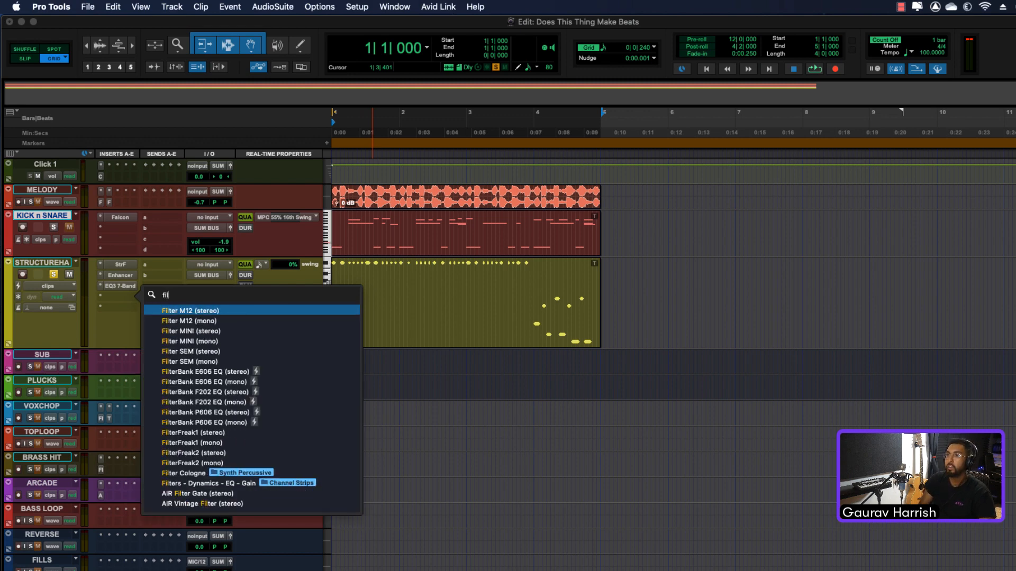
{"action": "type", "text": " g"}
{"action": "key", "text": "Return"}
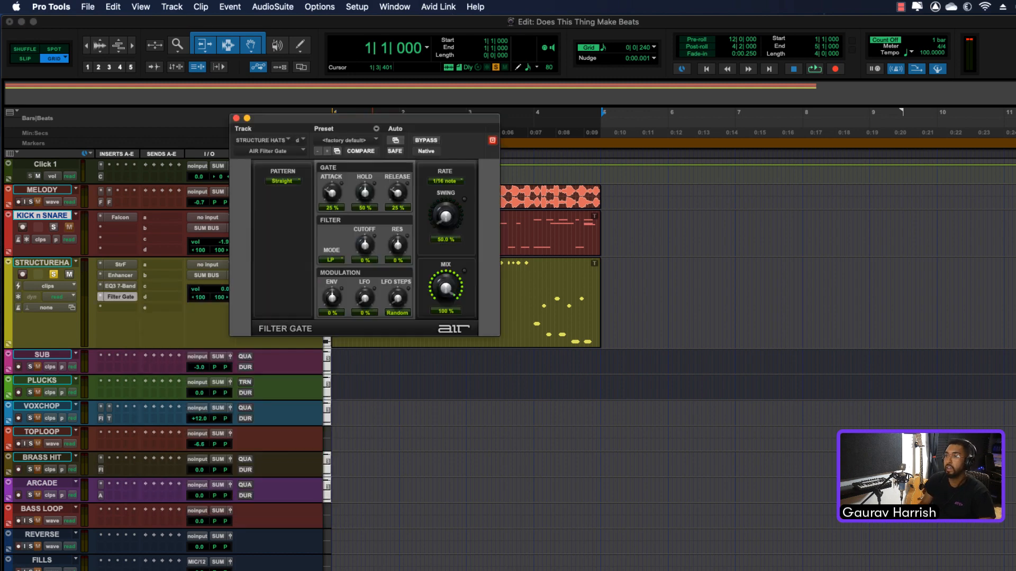
Step: Set the Filter Gate pattern to Offbeats and its mix to about 38%, audition the hats, and close the plug-in
{"action": "left_click", "coordinate": [265, 181]}
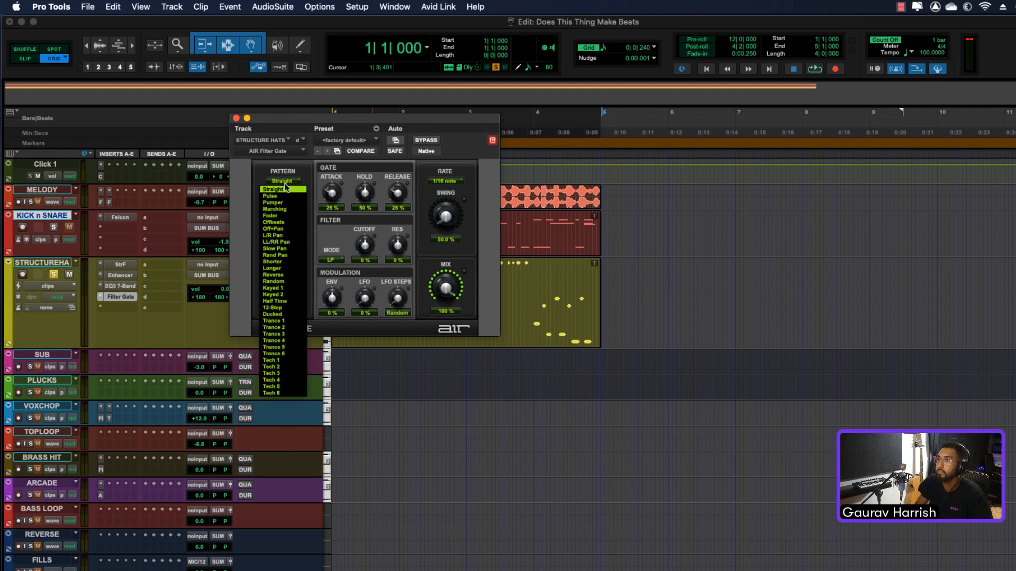
{"action": "left_click", "coordinate": [288, 223]}
{"action": "mouse_move", "coordinate": [440, 330]}
{"action": "left_mouse_down"}
{"action": "mouse_move", "coordinate": [433, 312]}
{"action": "mouse_move", "coordinate": [434, 322]}
{"action": "left_mouse_up"}
{"action": "key", "text": "space"}
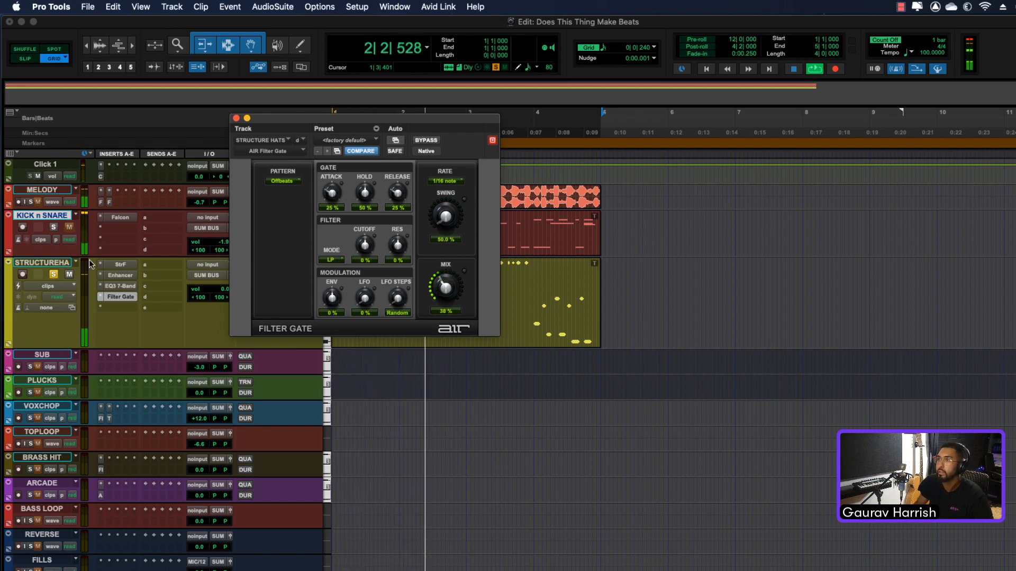
{"action": "left_click", "coordinate": [236, 118]}
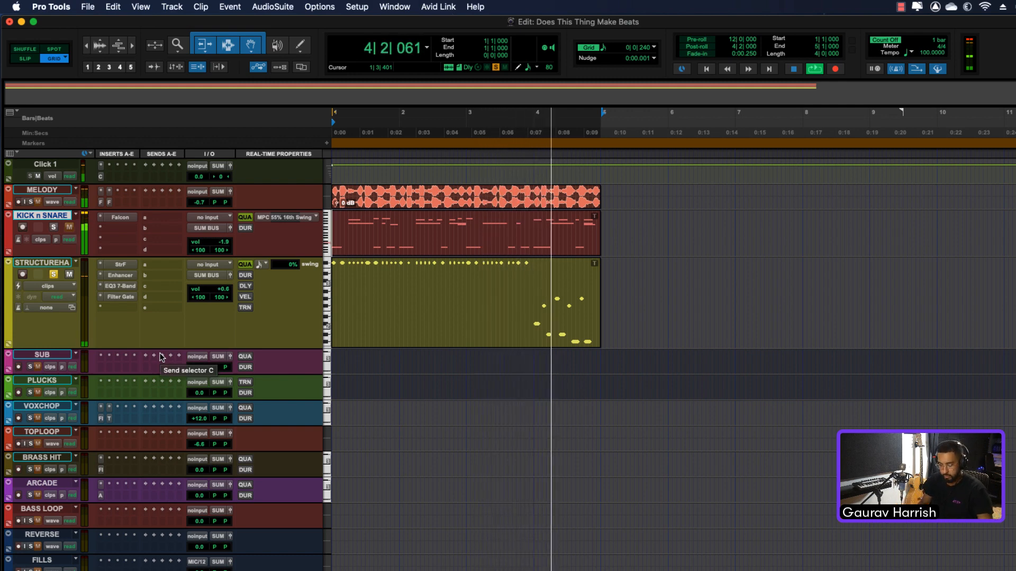
Step: Unsolo STRUCTURE HATS and reduce its track height while auditioning the full beat, and stop playback
{"action": "left_click", "coordinate": [53, 275]}
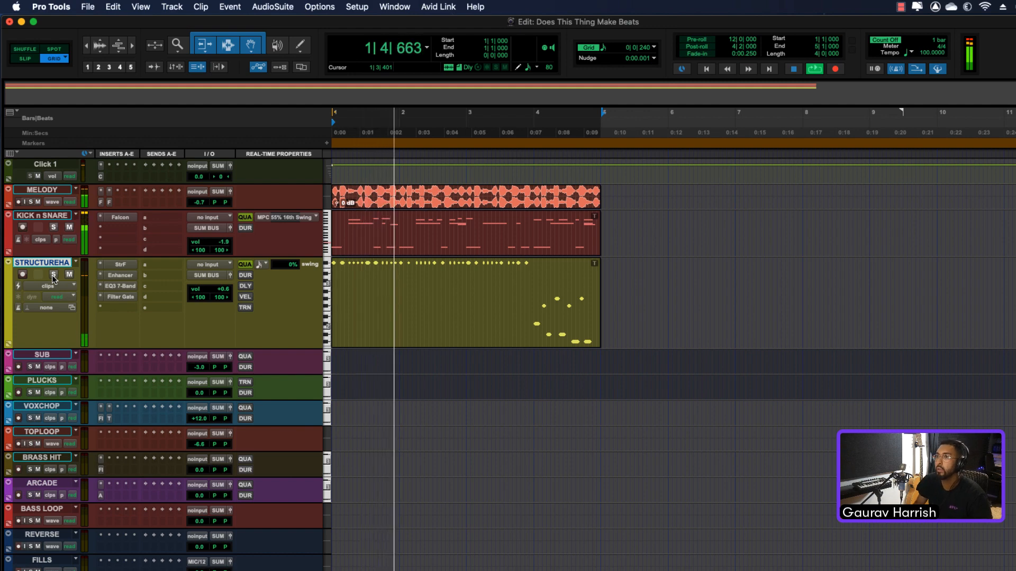
{"action": "left_click_drag", "start_coordinate": [39, 348], "coordinate": [37, 306]}
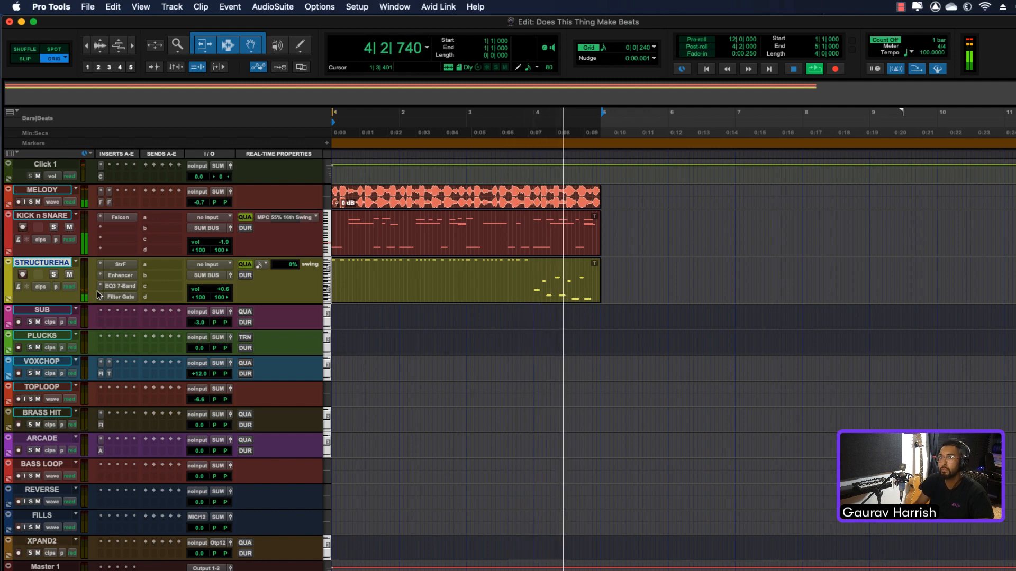
{"action": "key", "text": "space"}
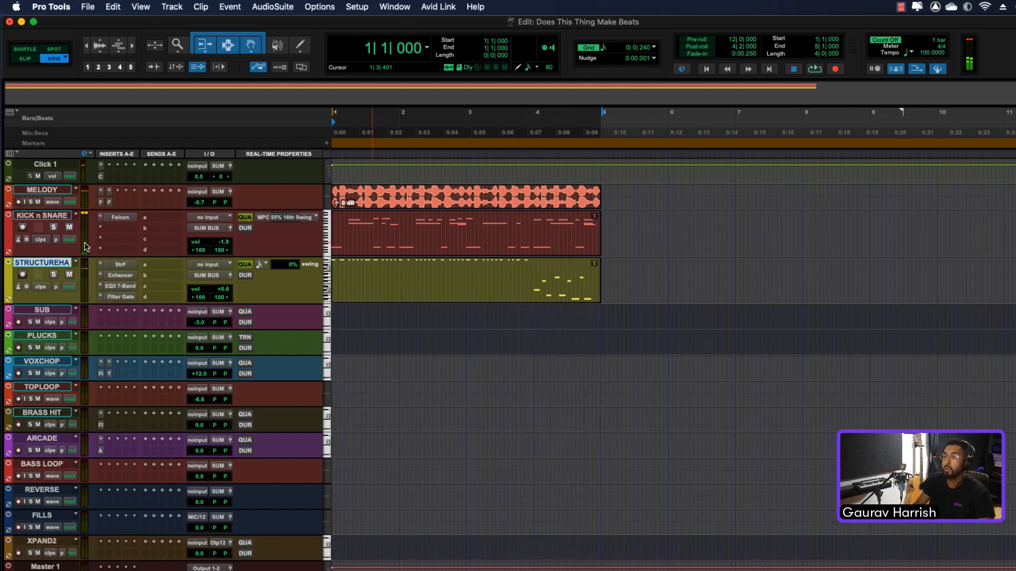
Step: Move the KICK n SNARE and STRUCTURE HATS tracks into a new stereo routing folder named DRUMS, with the tracks routed to it
{"action": "left_click", "coordinate": [40, 216]}
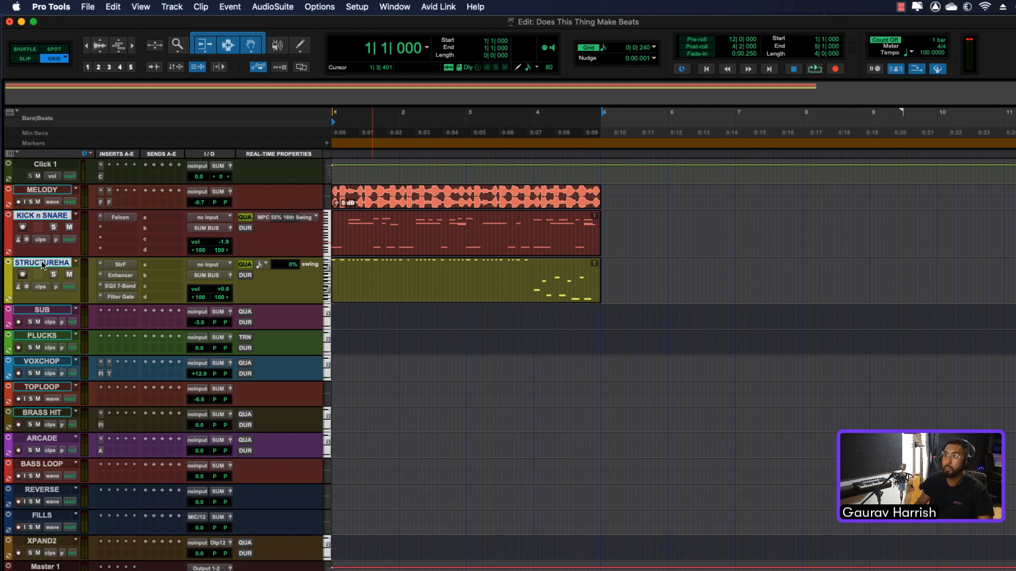
{"action": "right_click", "coordinate": [42, 262]}
{"action": "mouse_move", "coordinate": [97, 309]}
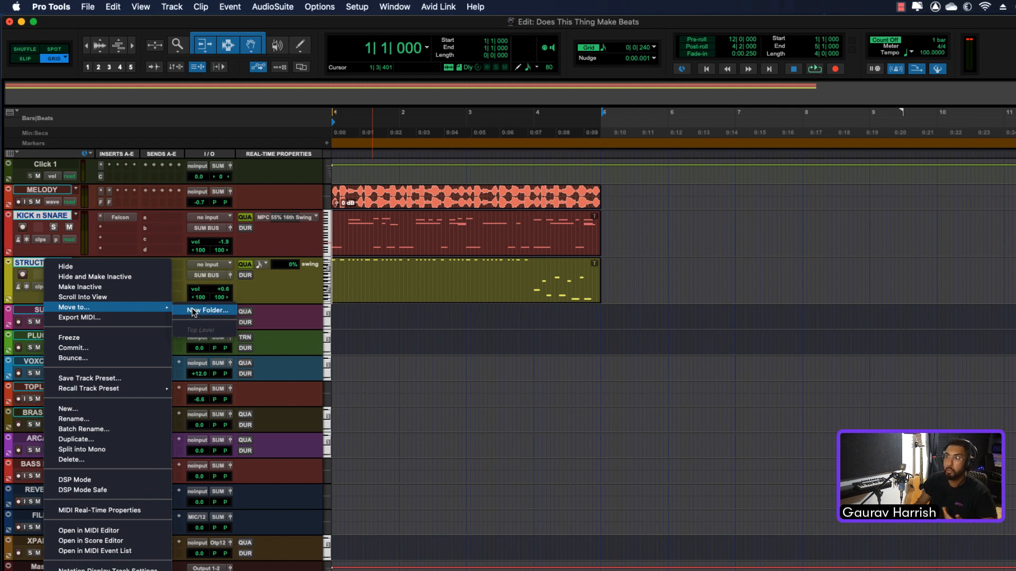
{"action": "left_click", "coordinate": [193, 311]}
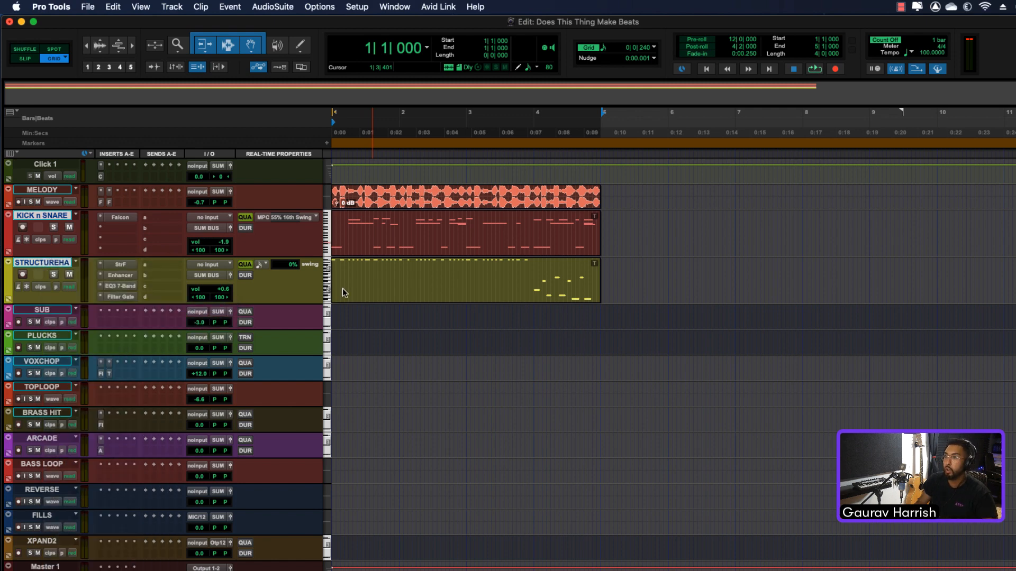
{"action": "right_click", "coordinate": [47, 266]}
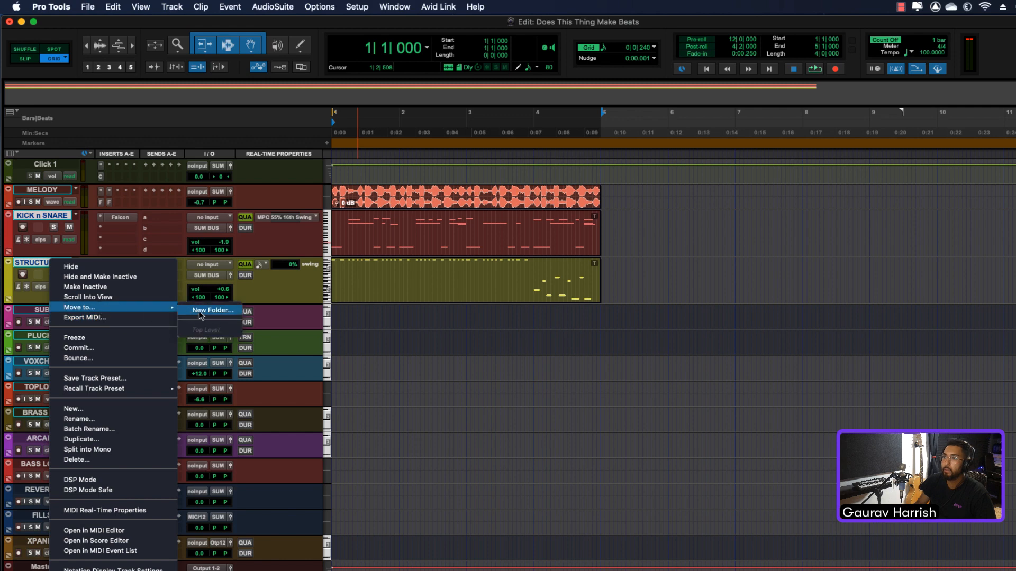
{"action": "left_click", "coordinate": [208, 310]}
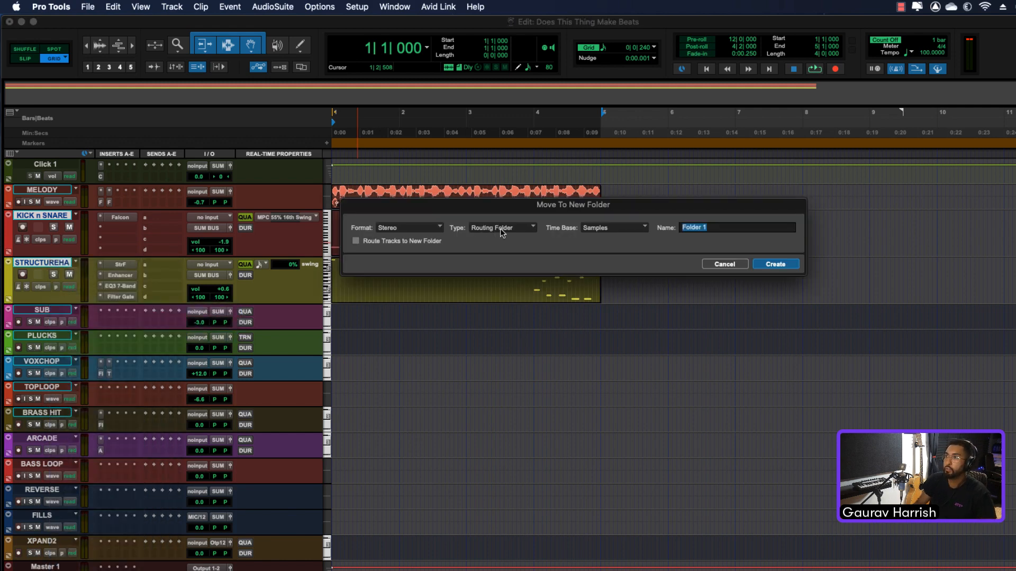
{"action": "left_click", "coordinate": [500, 228]}
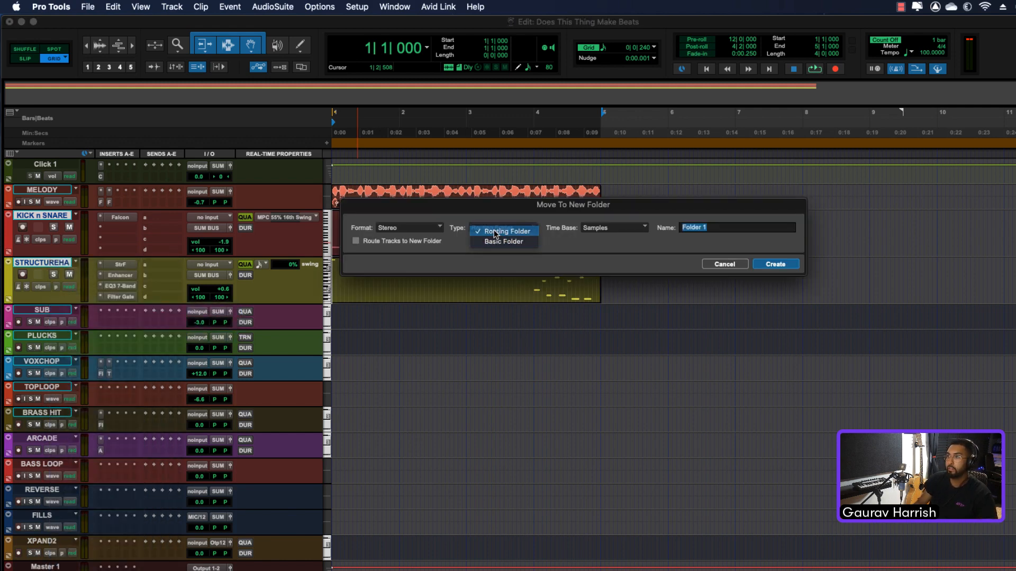
{"action": "left_click", "coordinate": [496, 234]}
{"action": "left_click", "coordinate": [382, 241]}
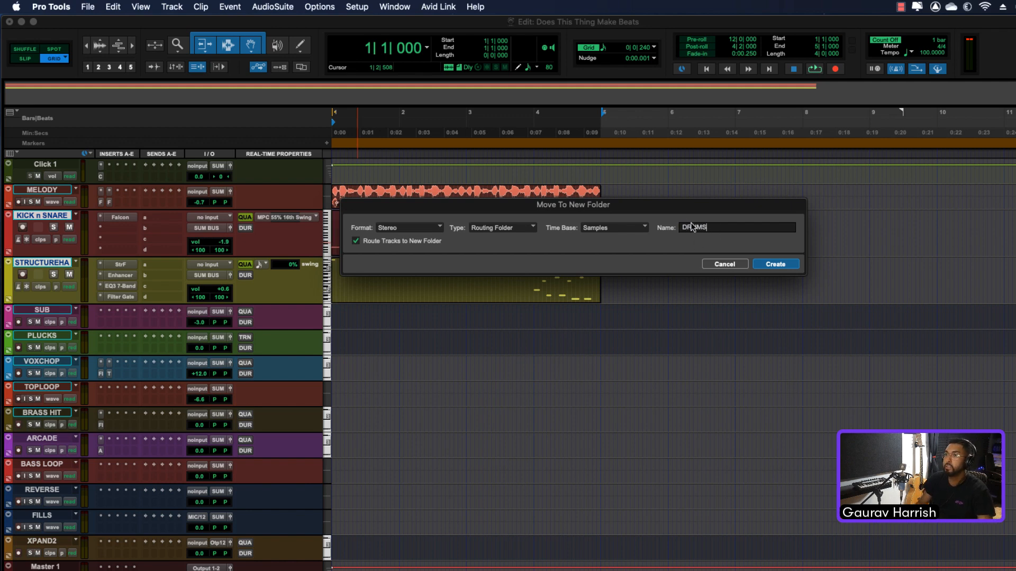
{"action": "key", "text": "Return"}
Step: Route the DRUMS folder's output to the stereo SUM BUS
{"action": "left_click", "coordinate": [218, 232]}
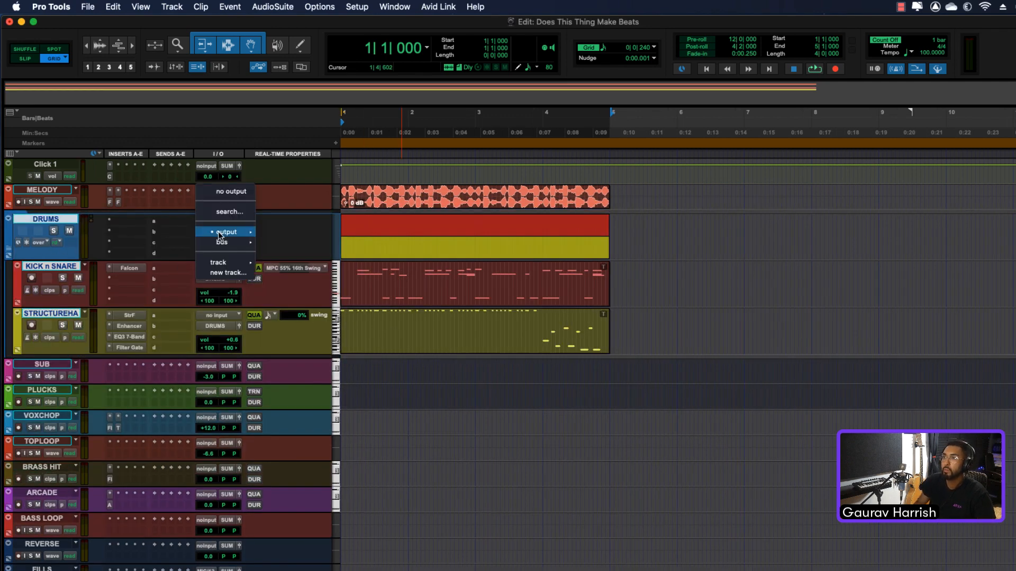
{"action": "mouse_move", "coordinate": [227, 241]}
{"action": "scroll", "coordinate": [312, 543], "scroll_direction": "down", "scroll_amount": 10}
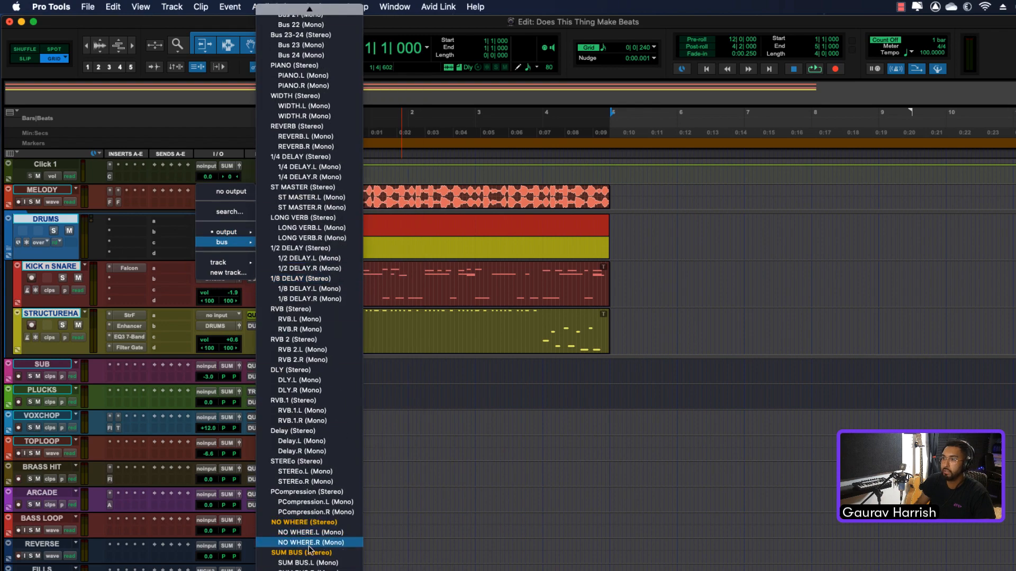
{"action": "left_click", "coordinate": [310, 552]}
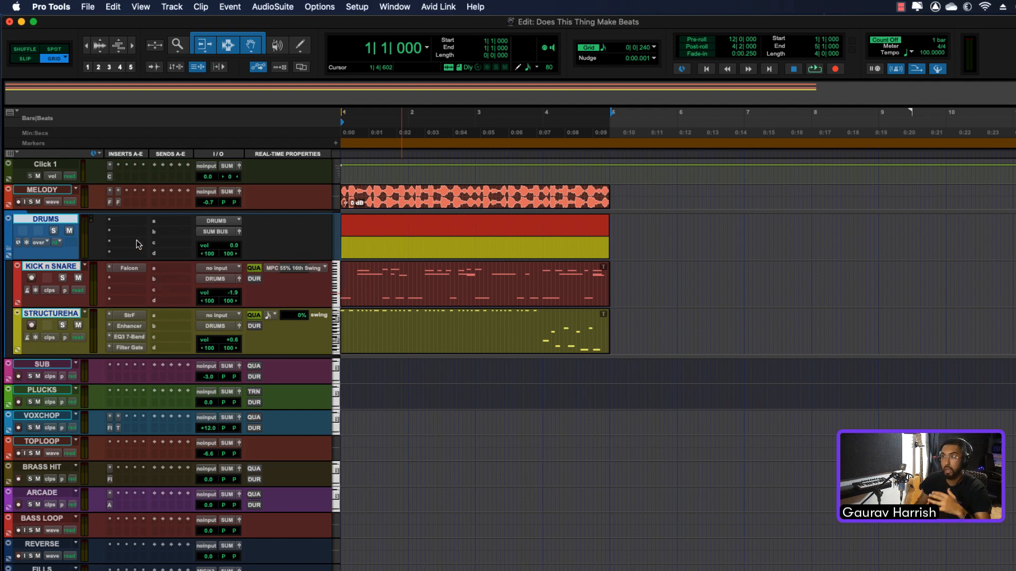
Step: Assign send A of the DRUMS folder to a new stereo Aux Input track named Compression, created next to the current track
{"action": "left_click", "coordinate": [165, 229]}
{"action": "left_click", "coordinate": [201, 291]}
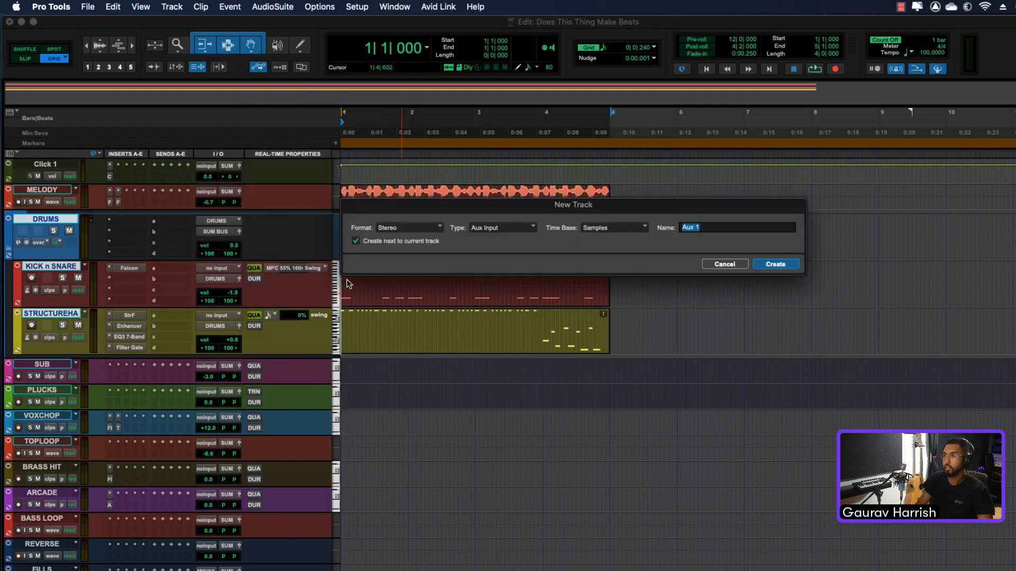
{"action": "type", "text": "Compres"}
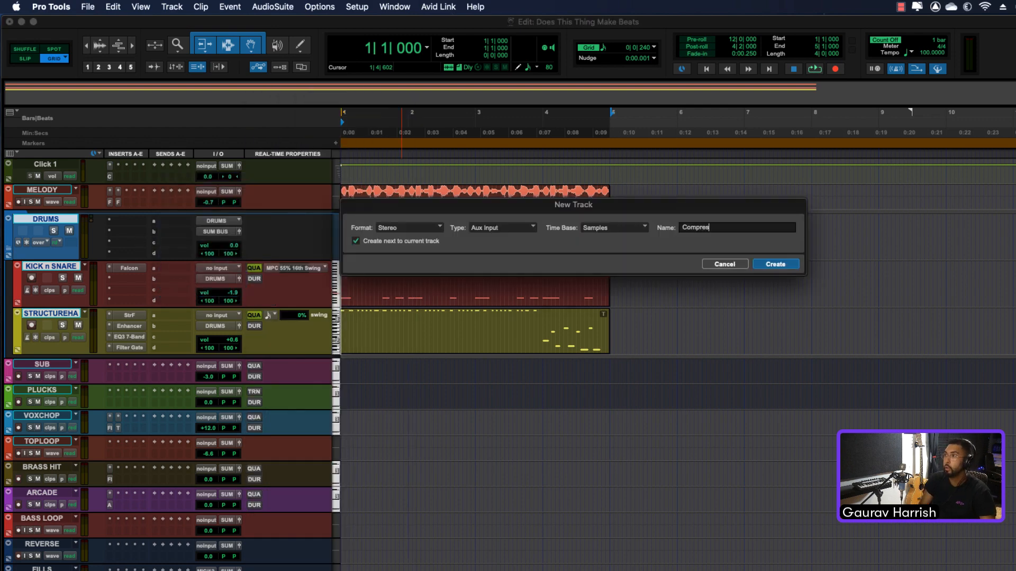
{"action": "type", "text": "sion"}
{"action": "key", "text": "Return"}
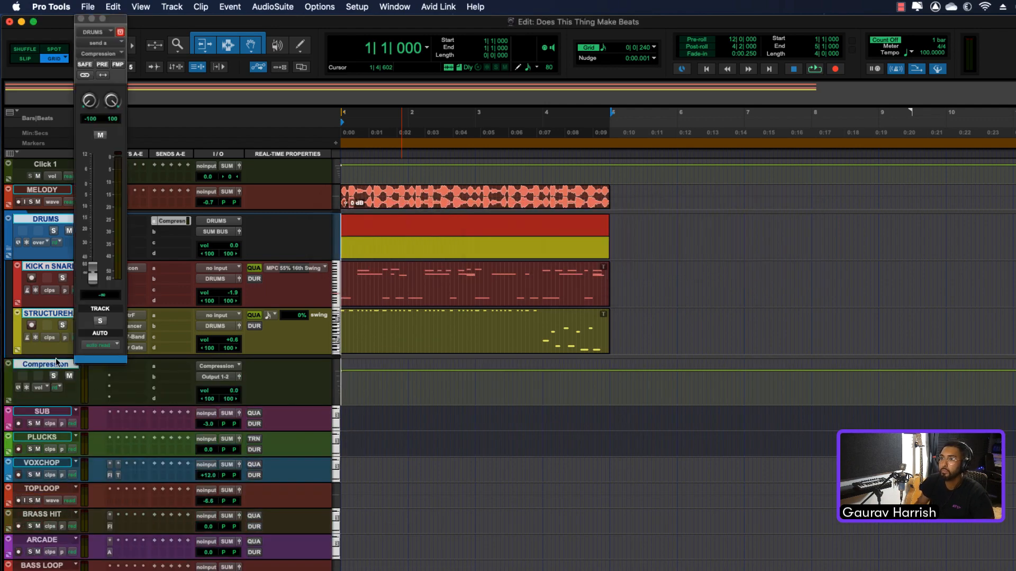
Step: Route the Compression track's output to the SUM BUS and close the DRUMS send window
{"action": "left_click", "coordinate": [215, 376]}
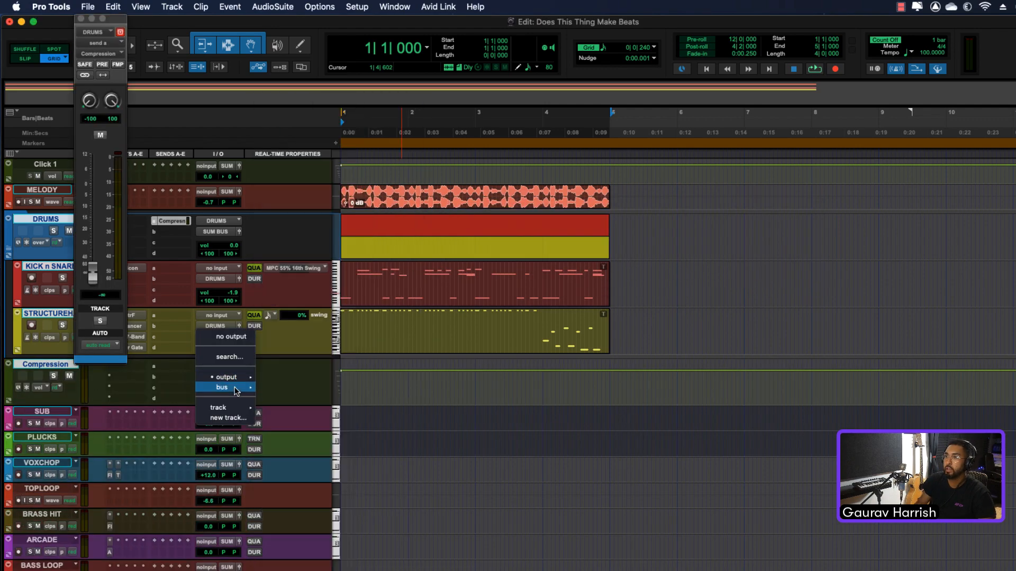
{"action": "mouse_move", "coordinate": [222, 387]}
{"action": "left_click", "coordinate": [302, 522]}
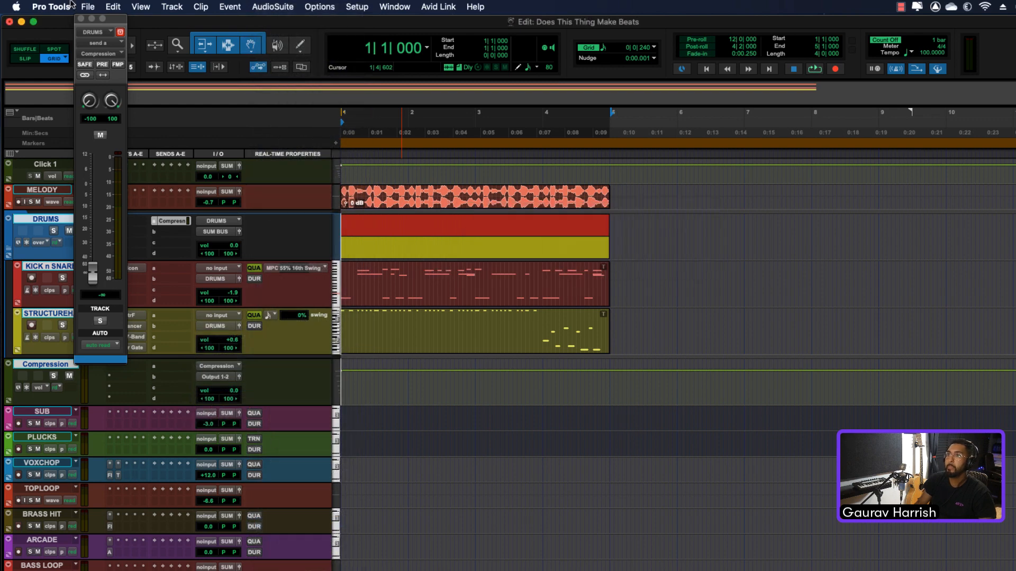
{"action": "left_click", "coordinate": [81, 18]}
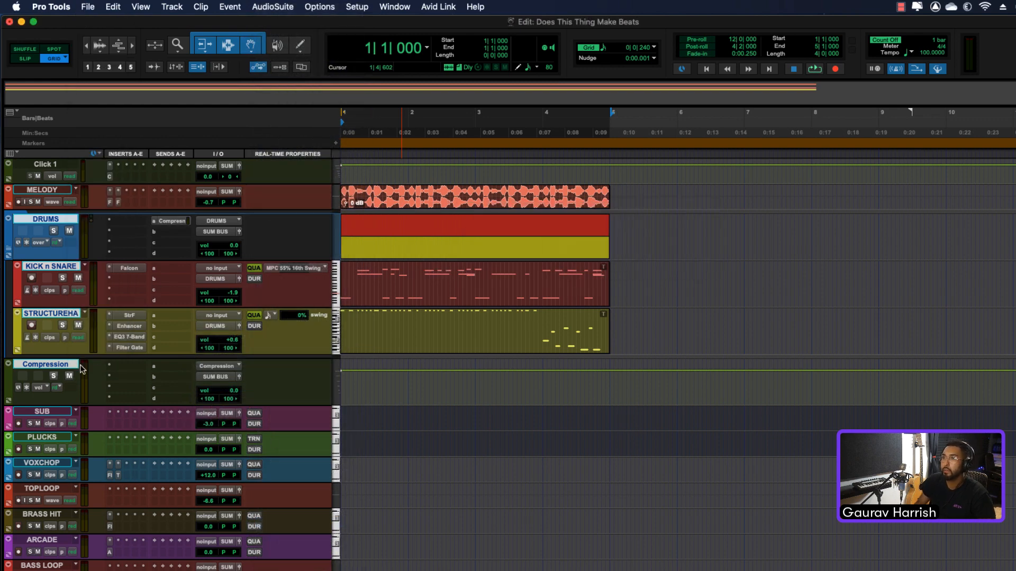
Step: Insert the BF-2A compressor on the Compression track and raise its Gain
{"action": "left_click", "coordinate": [118, 365]}
{"action": "type", "text": "bf"}
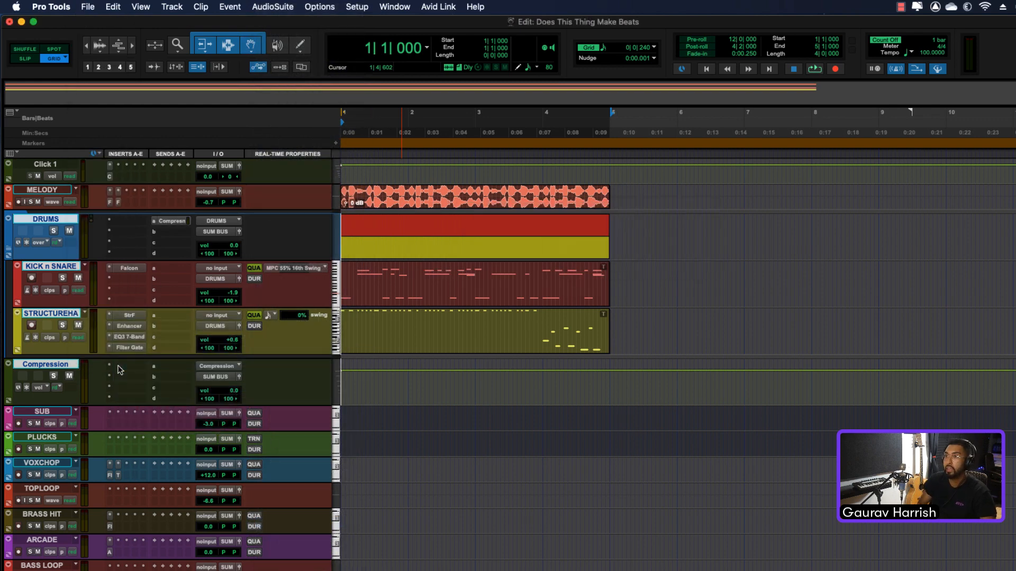
{"action": "key", "text": "Return"}
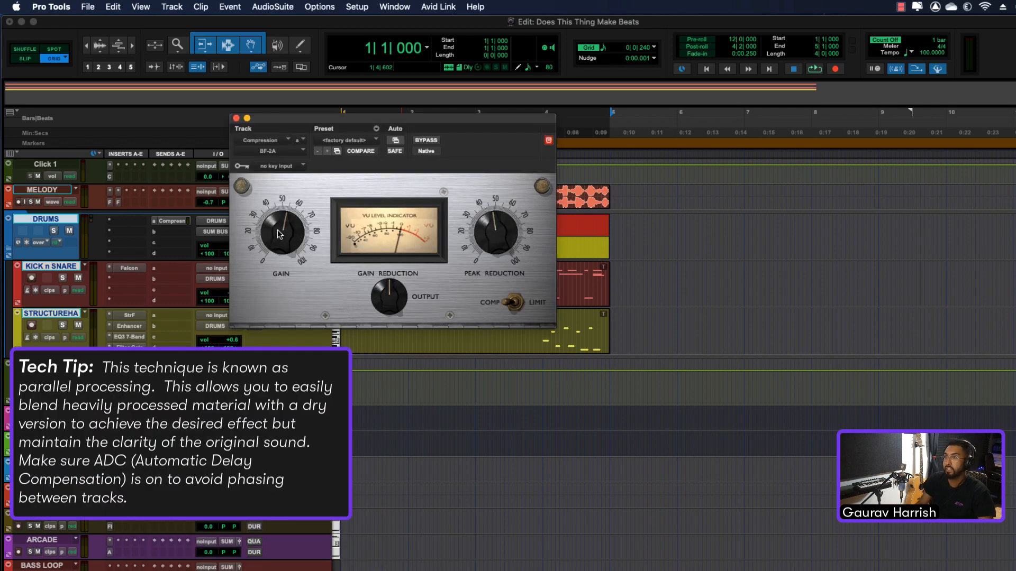
{"action": "left_click_drag", "start_coordinate": [279, 234], "coordinate": [282, 227]}
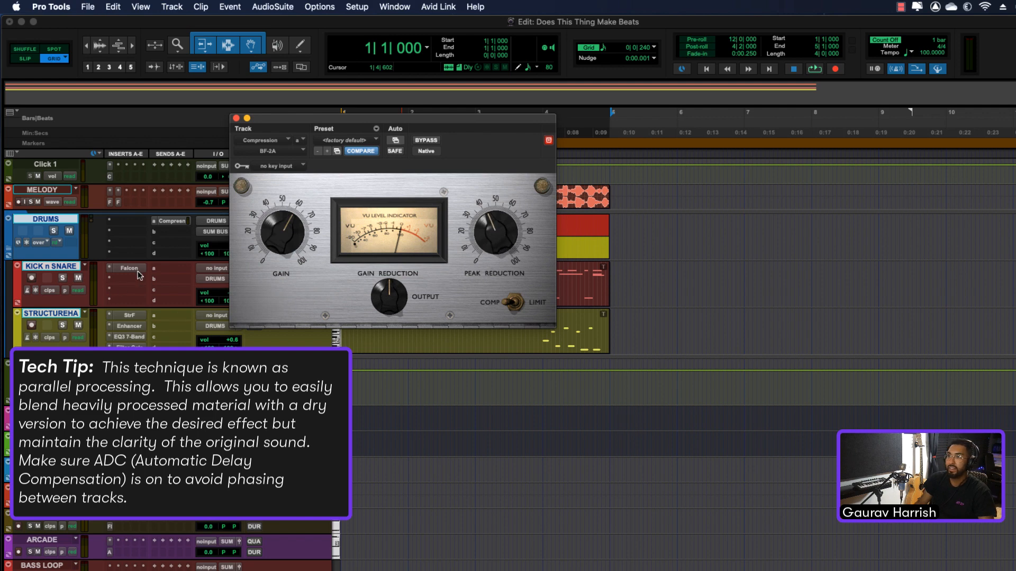
Step: During playback, lower DRUMS to -2.3 dB, raise its Compression send to about -15.6 dB, compare with the send muted, and stop
{"action": "left_click", "coordinate": [174, 221]}
{"action": "left_click_drag", "start_coordinate": [125, 32], "coordinate": [645, 169]}
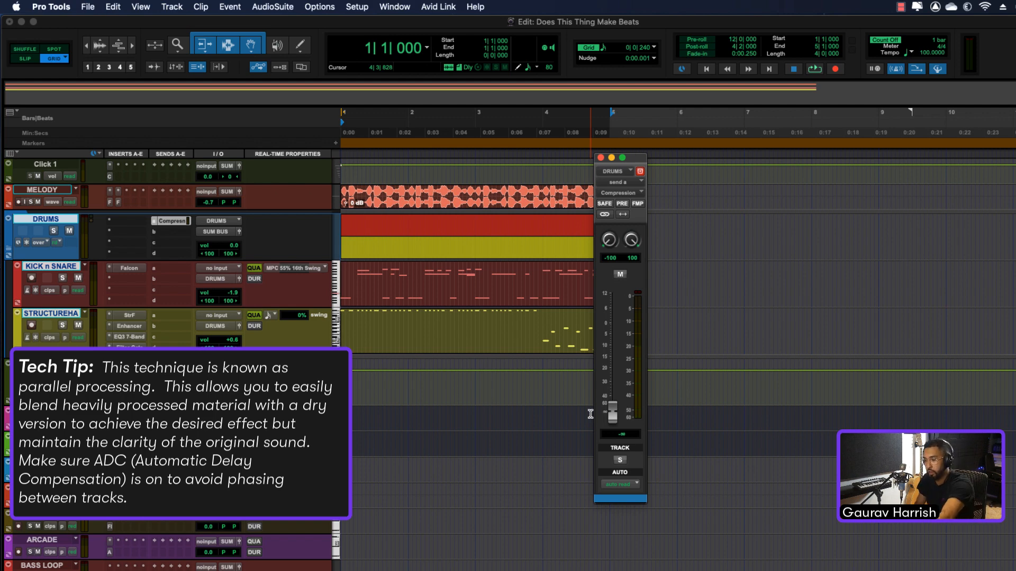
{"action": "key", "text": "space"}
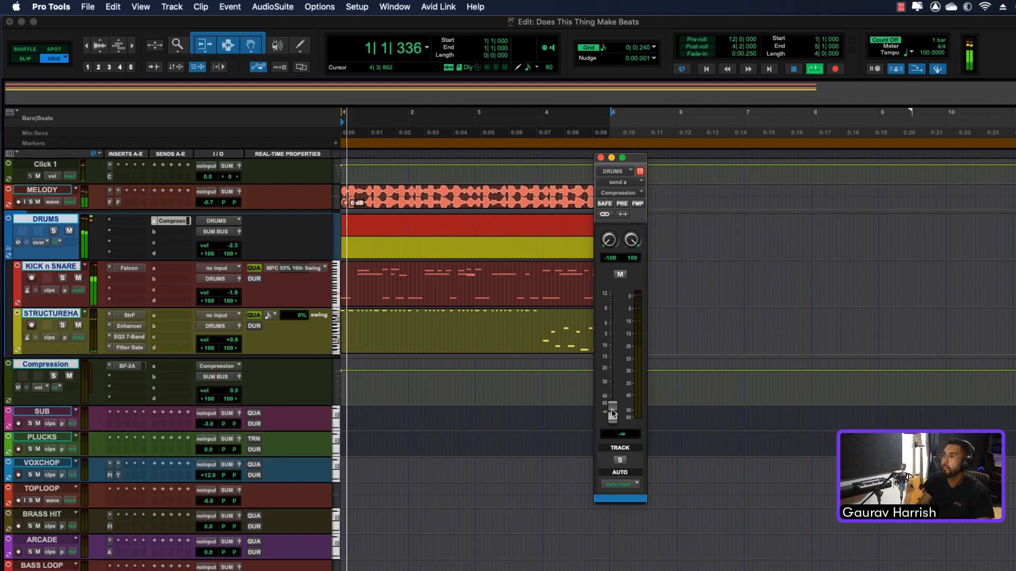
{"action": "left_click_drag", "start_coordinate": [612, 412], "coordinate": [601, 357]}
{"action": "left_click", "coordinate": [620, 274]}
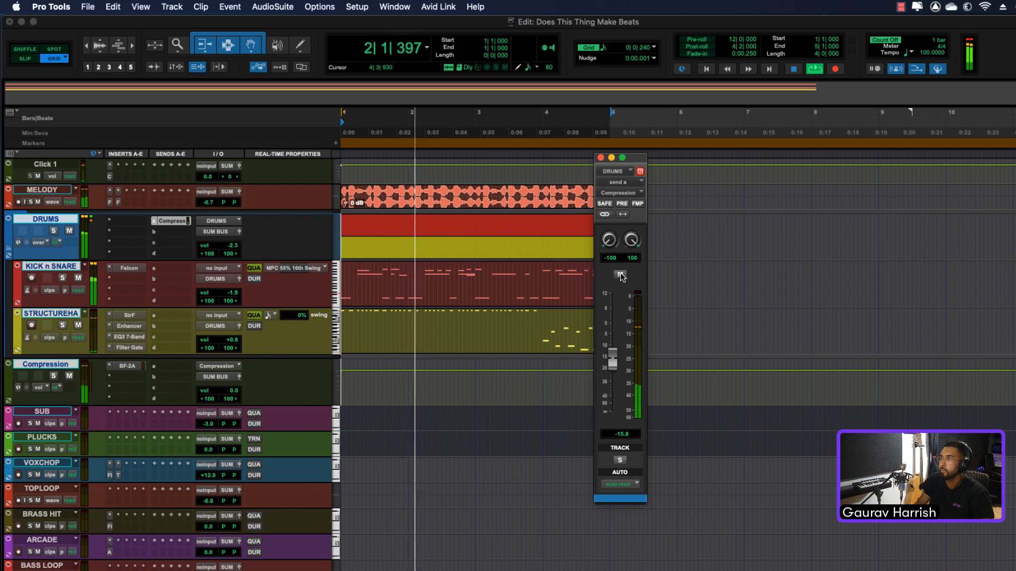
{"action": "left_click", "coordinate": [601, 158]}
{"action": "key", "text": "space"}
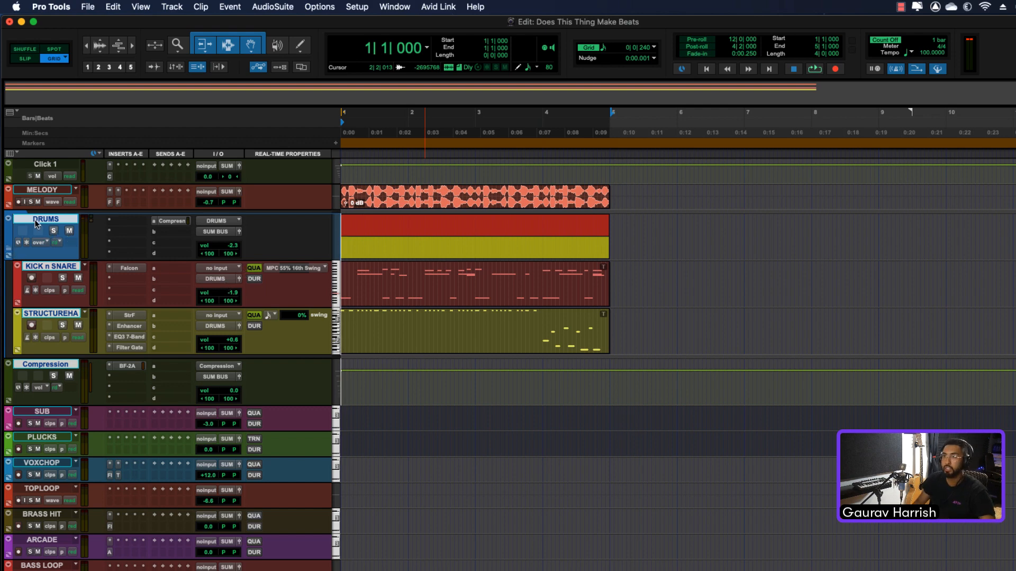
Step: Collapse the DRUMS folder, then select the SUB track, enlarge its height and record-enable it
{"action": "key", "text": "shift+f"}
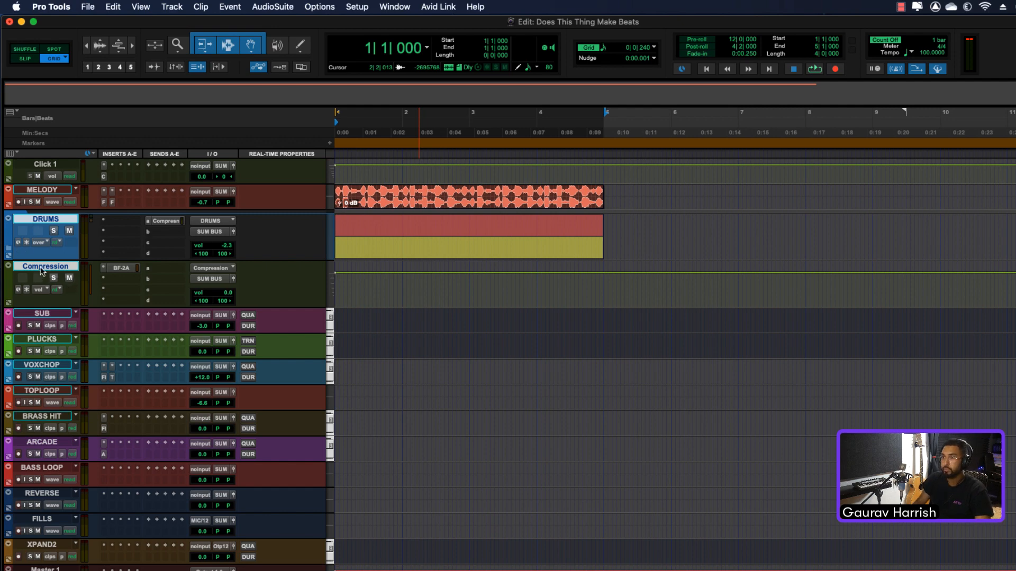
{"action": "key", "text": "p"}
{"action": "left_click", "coordinate": [42, 314]}
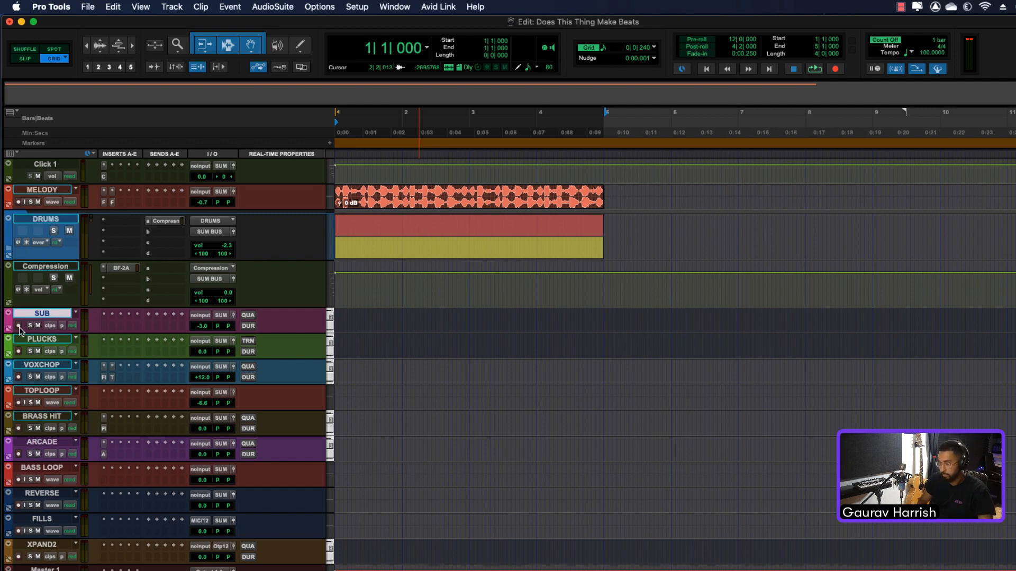
{"action": "key", "text": "ctrl+Down"}
Step: Insert the Falcon instrument in the first insert slot of the SUB track
{"action": "left_click", "coordinate": [111, 316]}
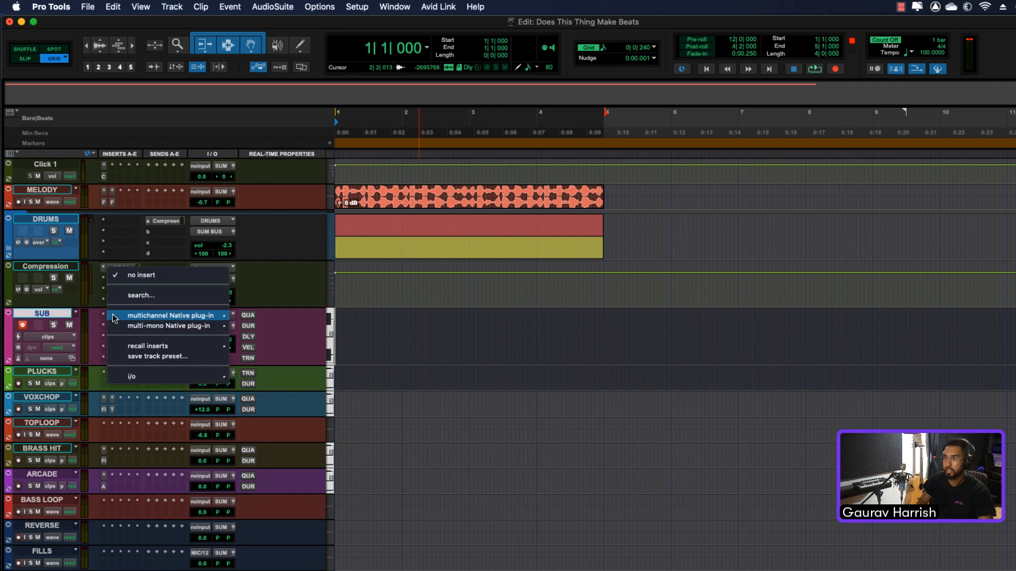
{"action": "key", "text": "s"}
{"action": "key", "text": "Return"}
{"action": "type", "text": "falc"}
{"action": "key", "text": "Return"}
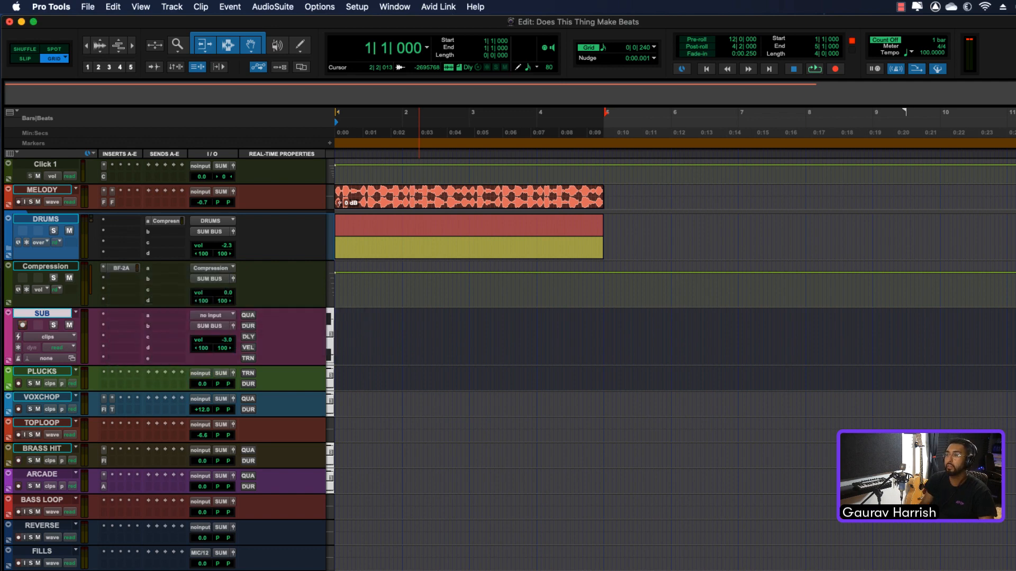
Step: Load the sample Abletunes - 808 13 G.wav from the Abletunes - 808 folder into Falcon's keyboard mapping
{"action": "left_click", "coordinate": [834, 219]}
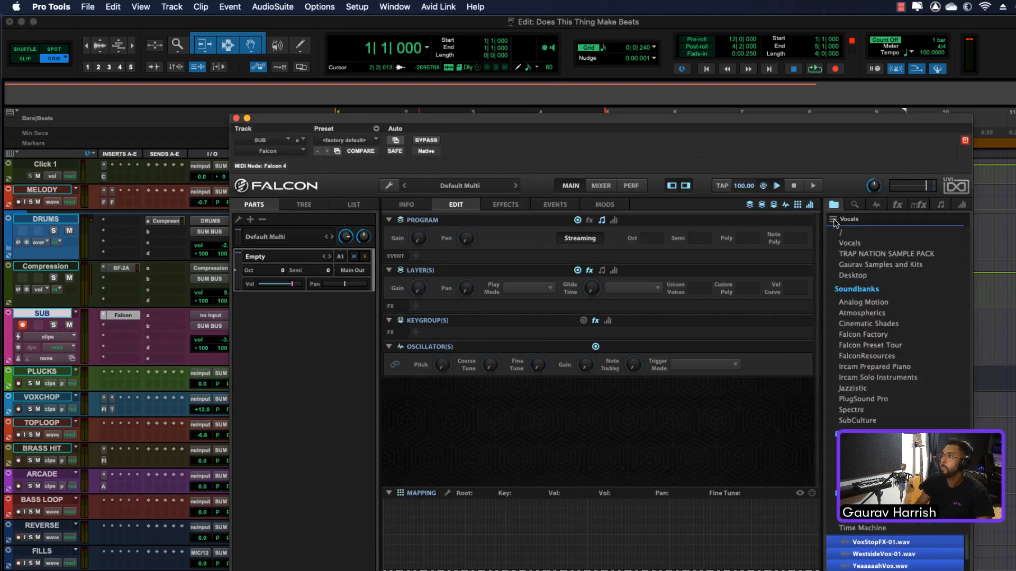
{"action": "double_click", "coordinate": [853, 264]}
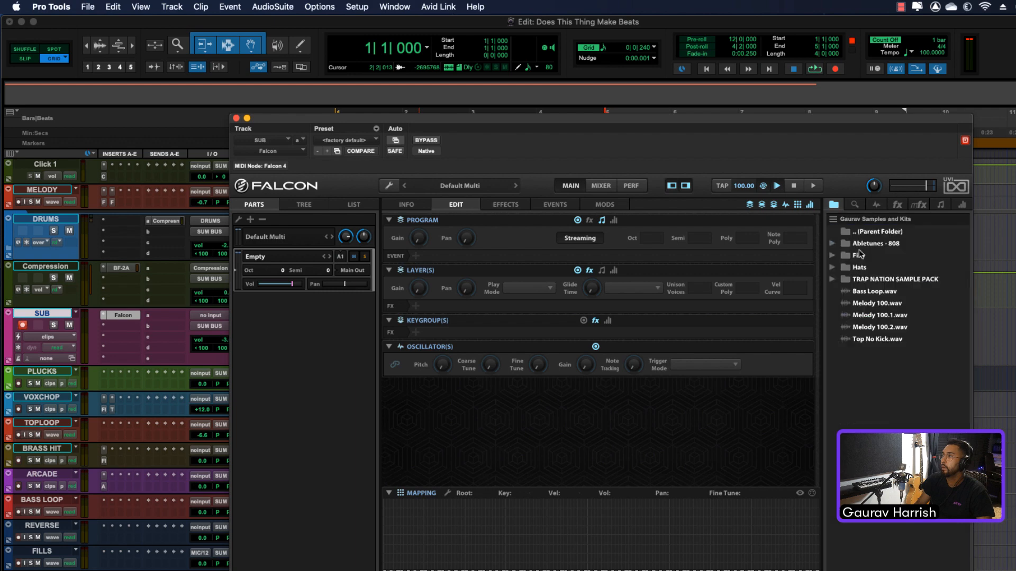
{"action": "double_click", "coordinate": [860, 243]}
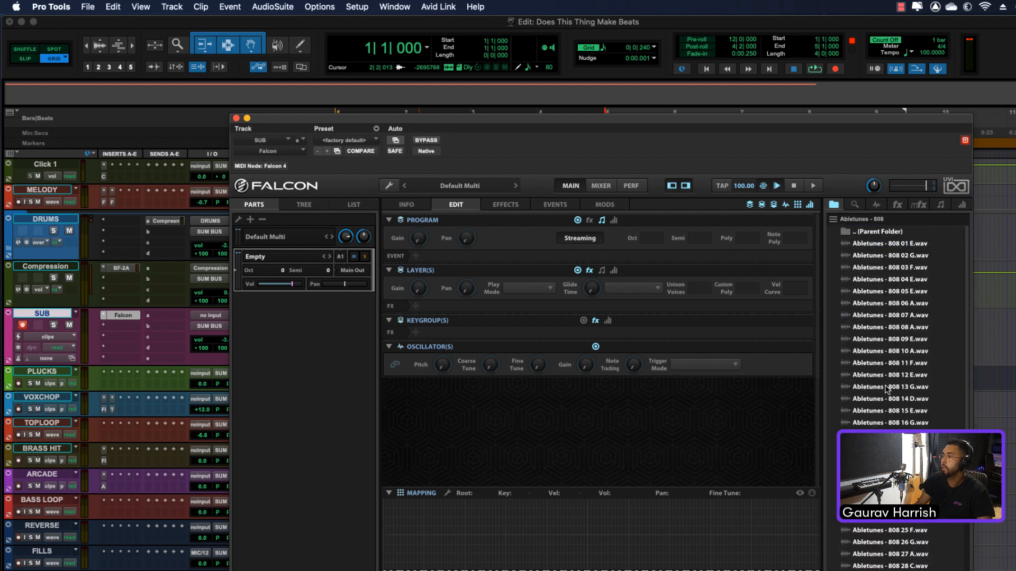
{"action": "left_click_drag", "start_coordinate": [886, 389], "coordinate": [536, 500]}
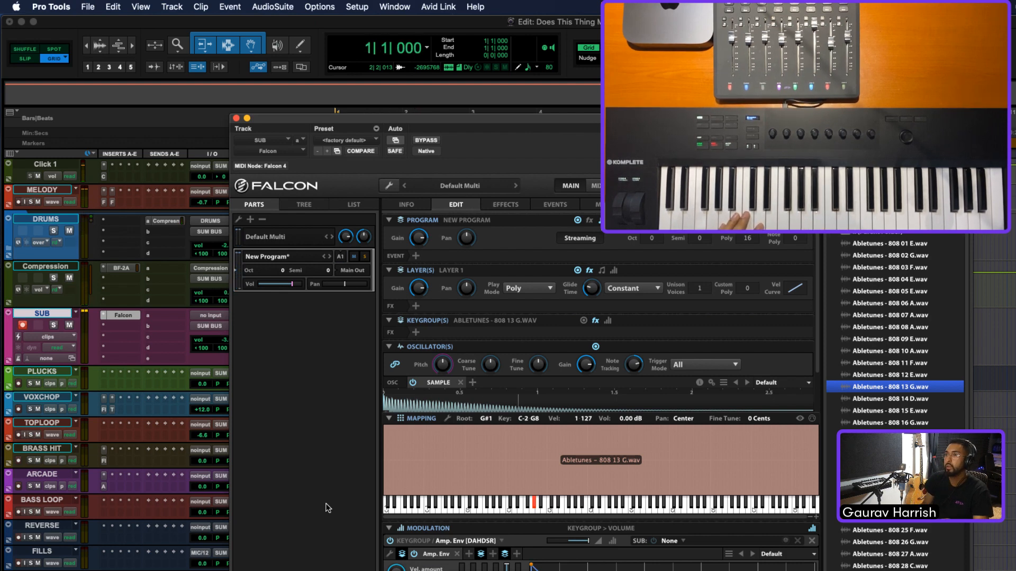
Step: Record the 808 bass line on SUB over the four-bar loop, enable real-time quantize on the track and audition it
{"action": "left_click", "coordinate": [236, 119]}
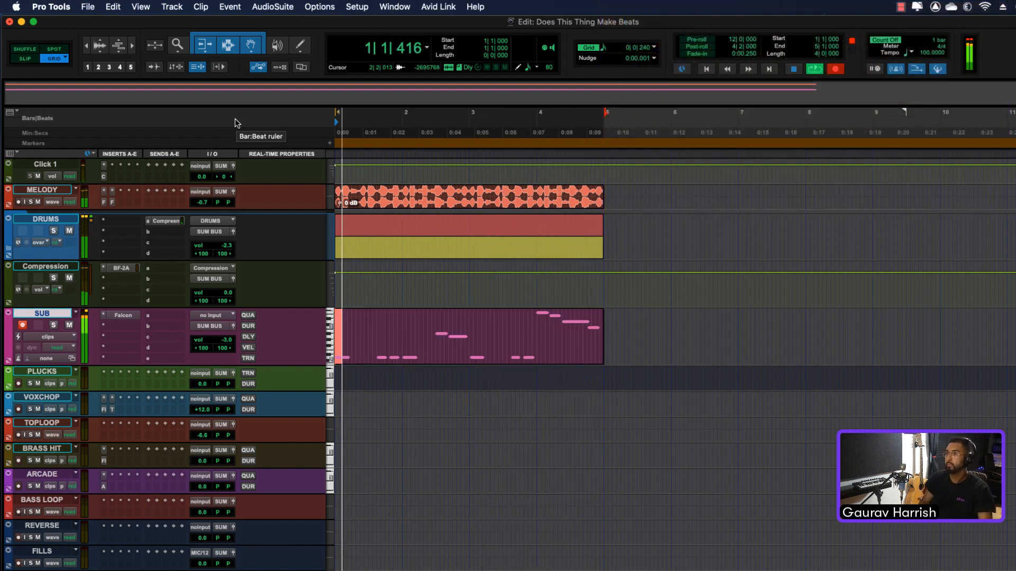
{"action": "key", "text": "space"}
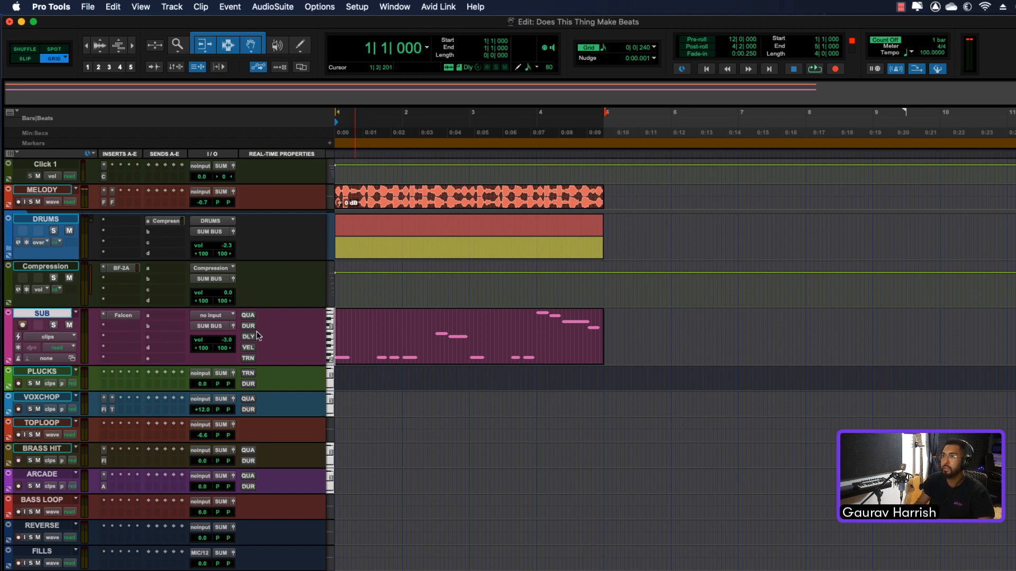
{"action": "key", "text": "space"}
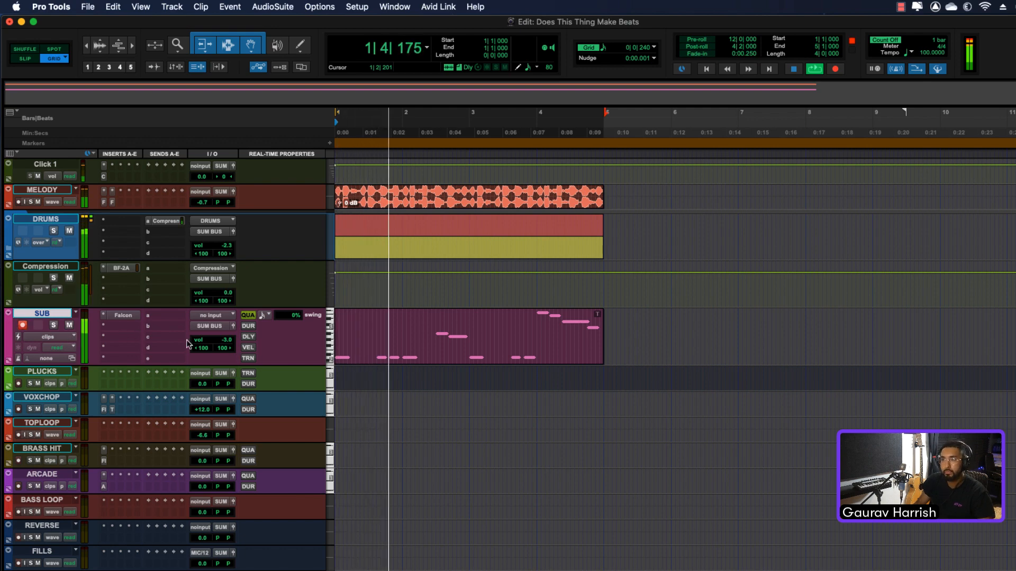
{"action": "key", "text": "space"}
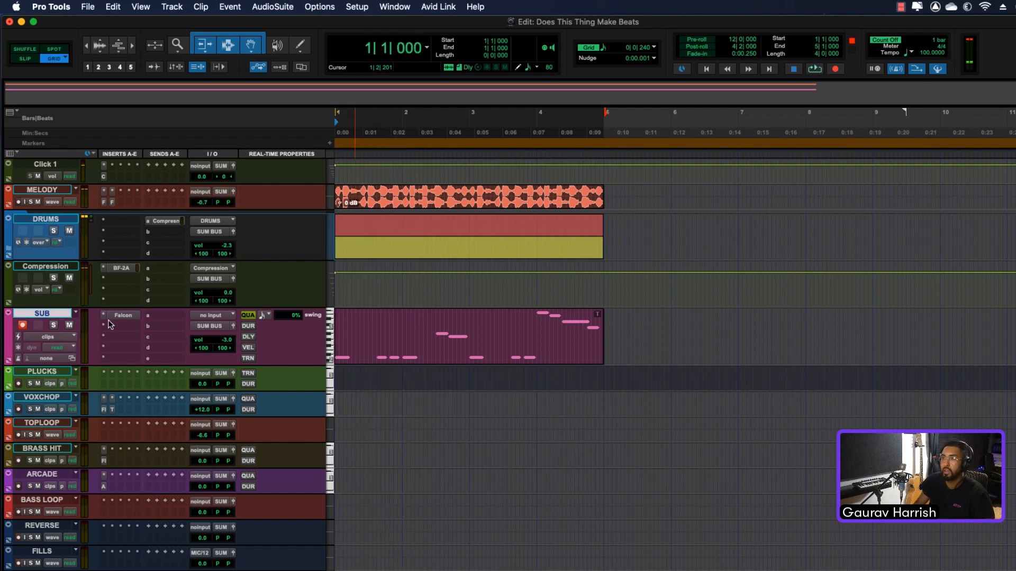
Step: Set the amplitude envelope time in SUB's Falcon to 1.24 s while auditioning the bass line
{"action": "left_click", "coordinate": [123, 315]}
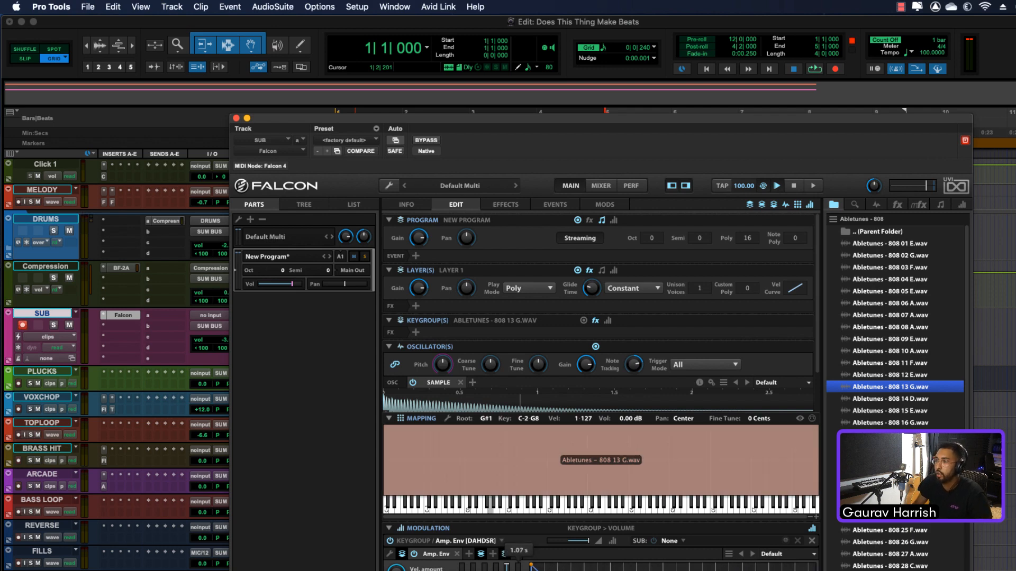
{"action": "key", "text": "space"}
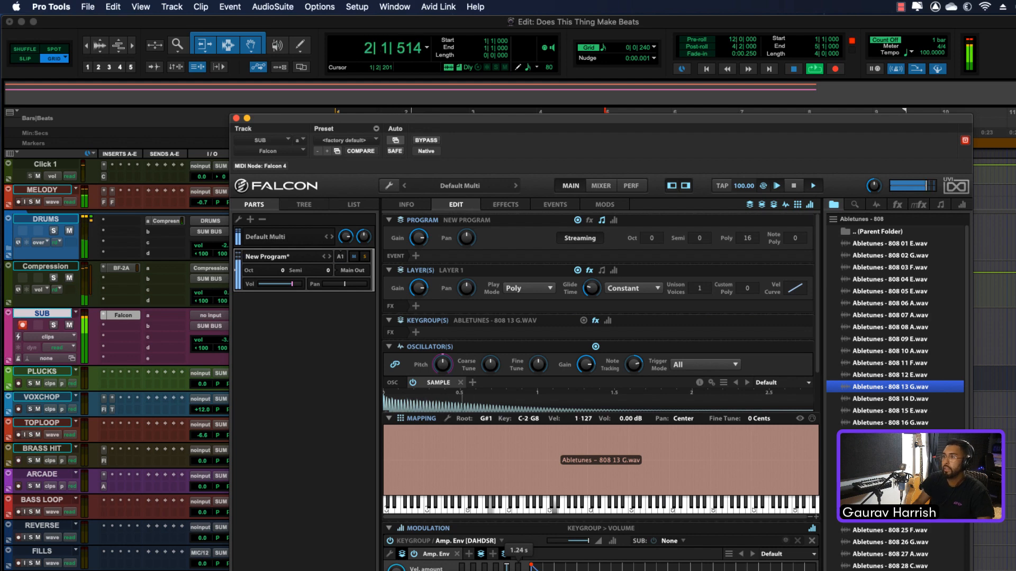
{"action": "key", "text": "space"}
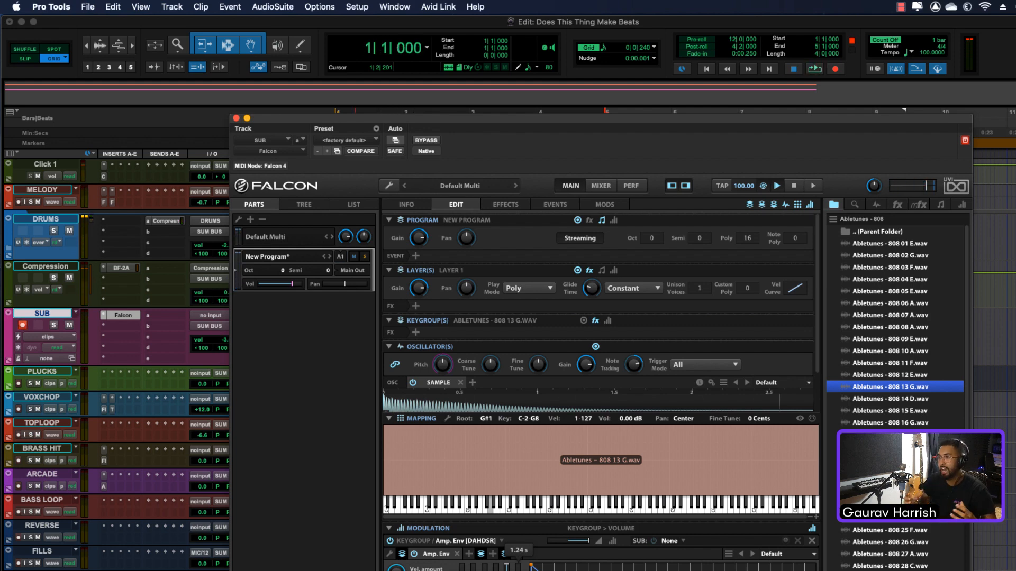
Step: Set Falcon's layer play mode to Mono Retrigger, audition the beat, and lower the SUB track volume to -3.6 dB
{"action": "mouse_move", "coordinate": [494, 363]}
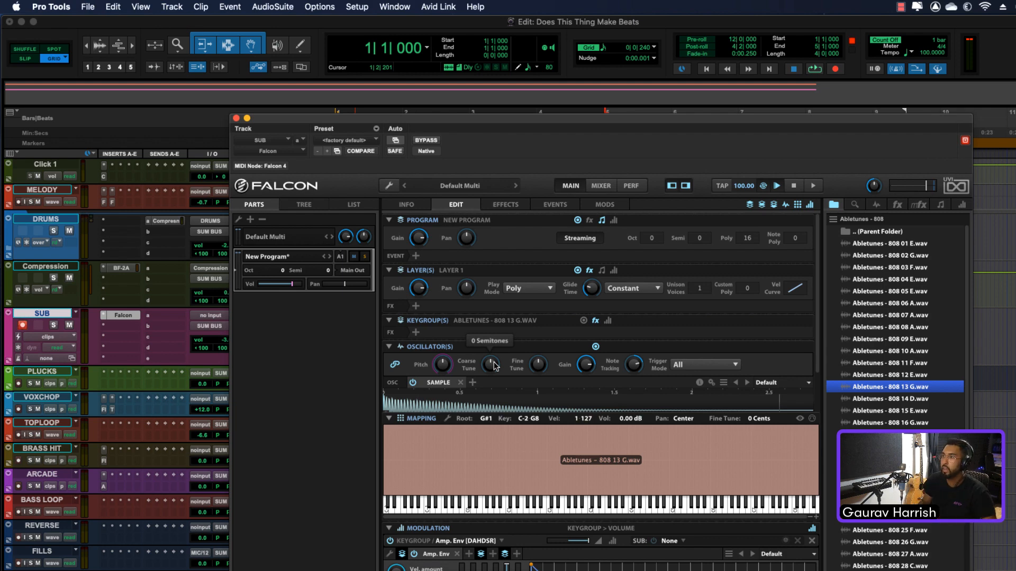
{"action": "left_click", "coordinate": [515, 290]}
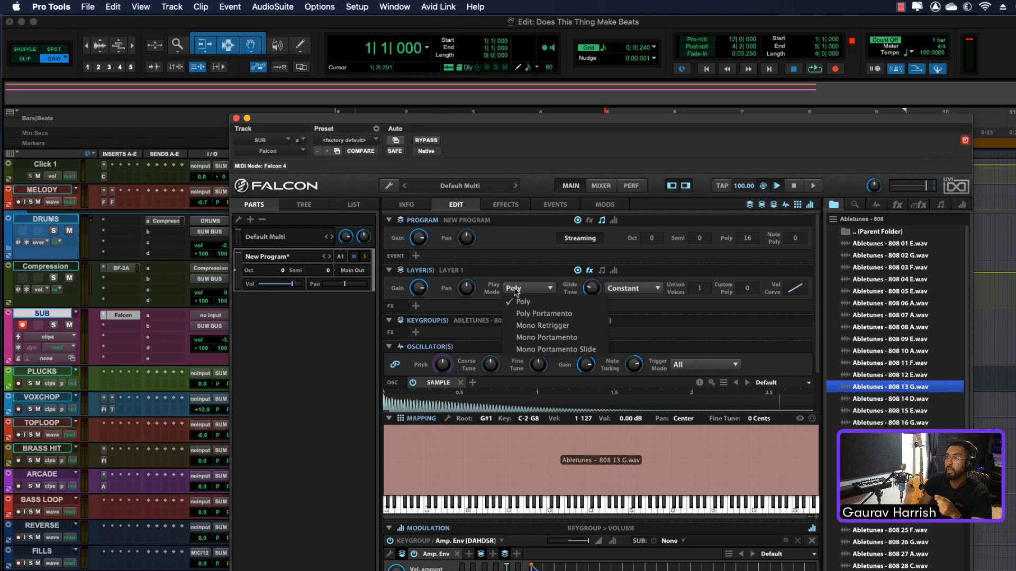
{"action": "left_click", "coordinate": [526, 330]}
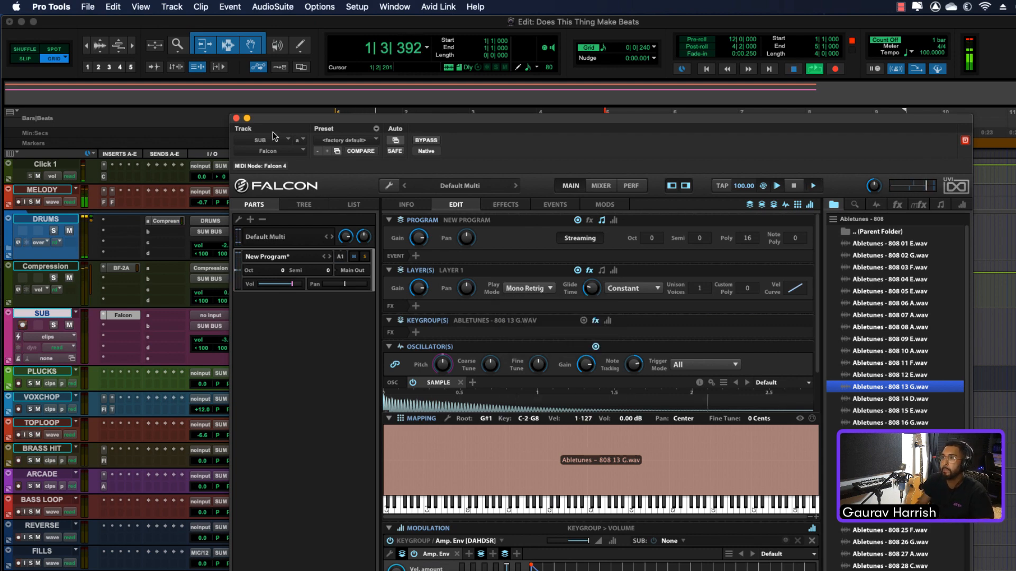
{"action": "left_click", "coordinate": [236, 118]}
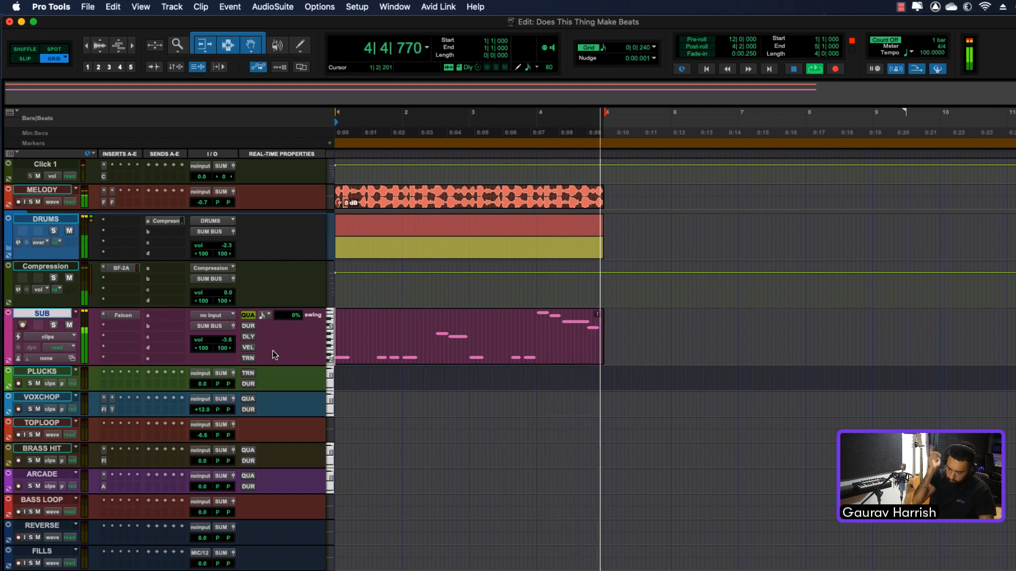
{"action": "key", "text": "space"}
Step: Insert the stereo Lo-Fi plug-in after Falcon on the SUB track, with distortion at 1.8 and saturation at 1.3
{"action": "left_click", "coordinate": [116, 332]}
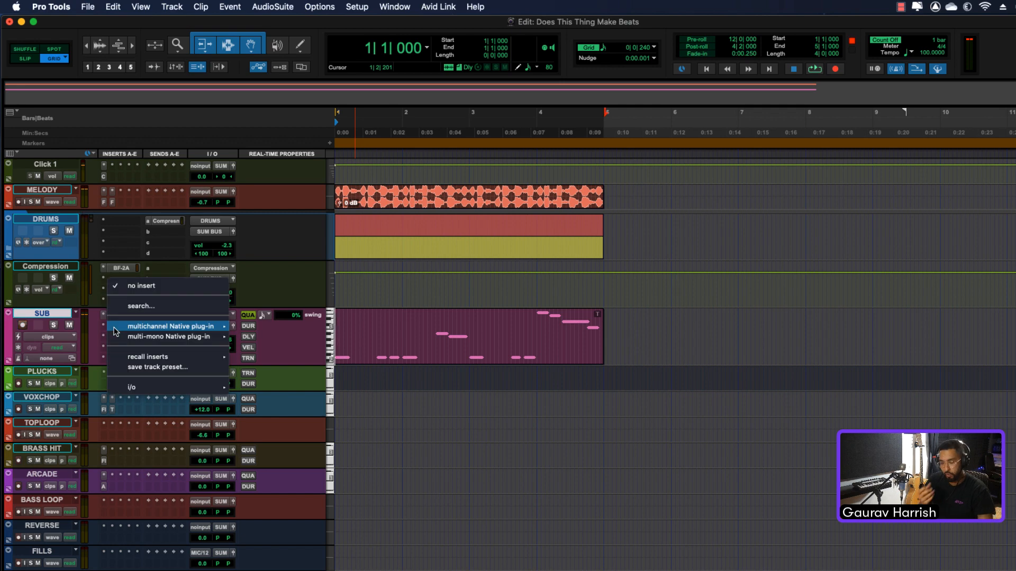
{"action": "left_click", "coordinate": [141, 306]}
{"action": "type", "text": "lo"}
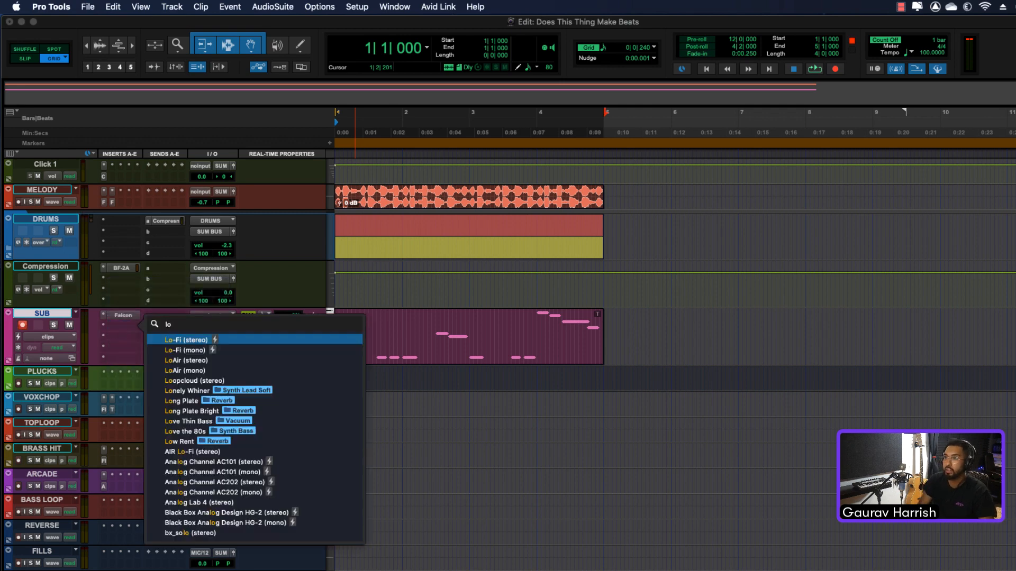
{"action": "key", "text": "Return"}
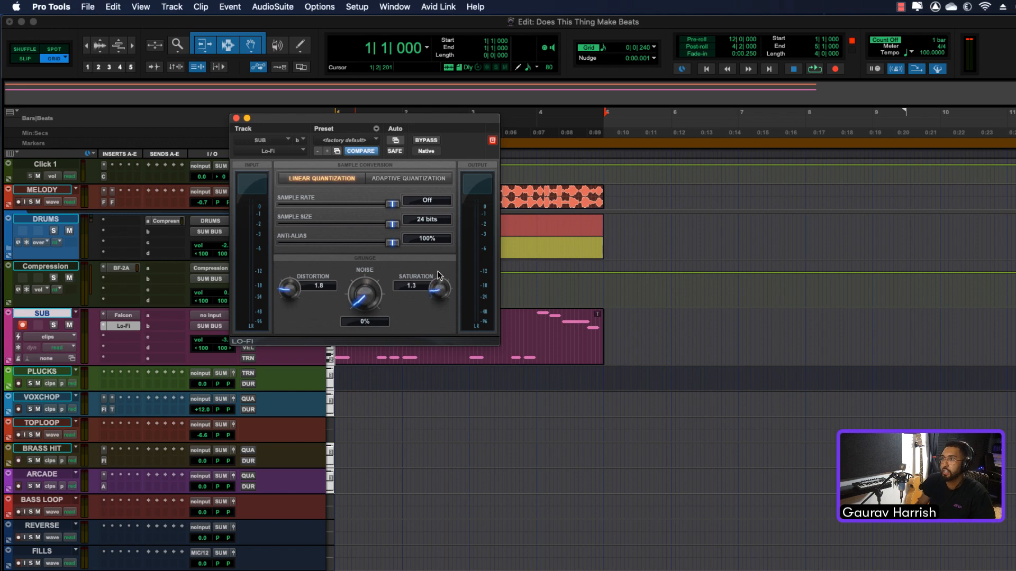
Step: Reduce Lo-Fi's distortion to 1.2 and saturation to 0.7 on the SUB track while playing the beat
{"action": "key", "text": "space"}
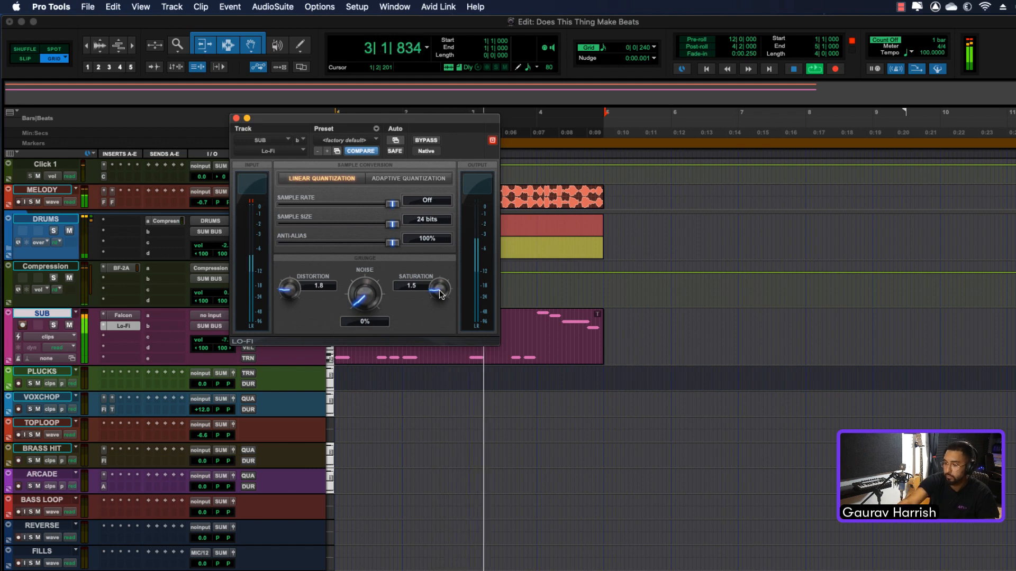
{"action": "left_click_drag", "start_coordinate": [283, 293], "coordinate": [278, 305]}
{"action": "left_click_drag", "start_coordinate": [439, 290], "coordinate": [436, 308]}
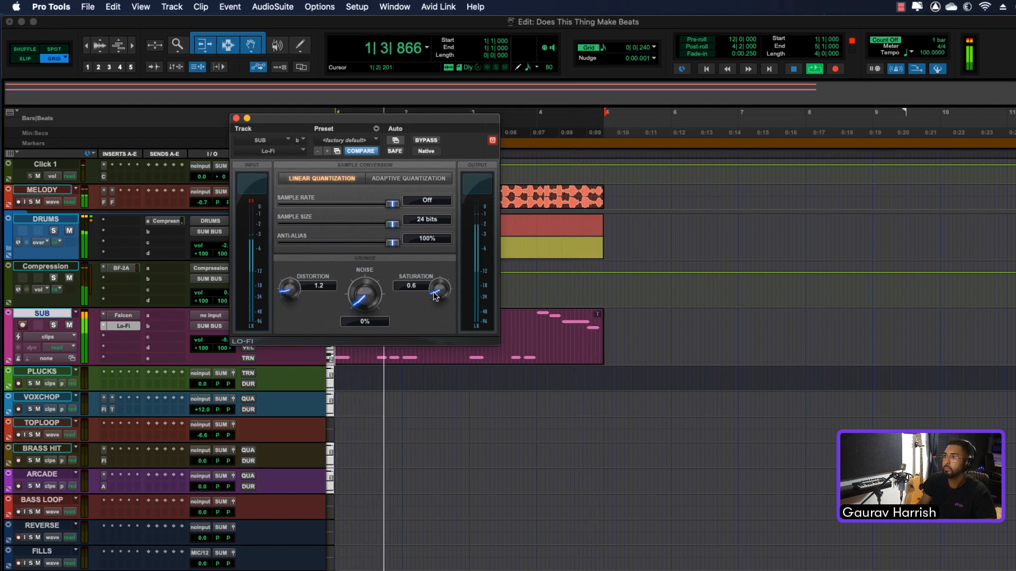
{"action": "left_click_drag", "start_coordinate": [294, 288], "coordinate": [289, 300]}
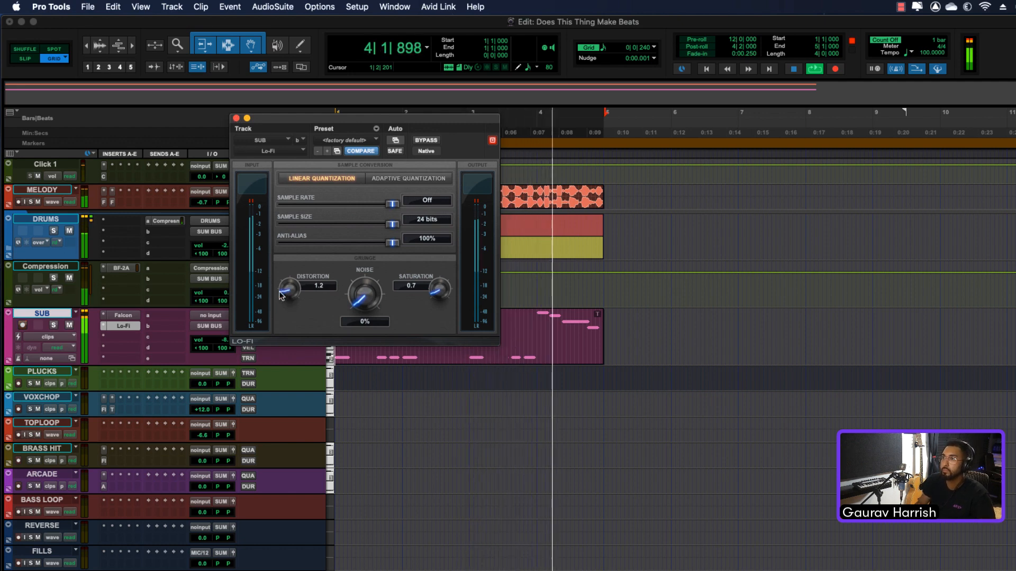
Step: Insert EQ3 7-Band after Lo-Fi on the SUB track with a low-shelf boost and high-shelf gain of -1.5 dB, and lower SUB's volume to -11.0 dB
{"action": "left_click", "coordinate": [236, 118]}
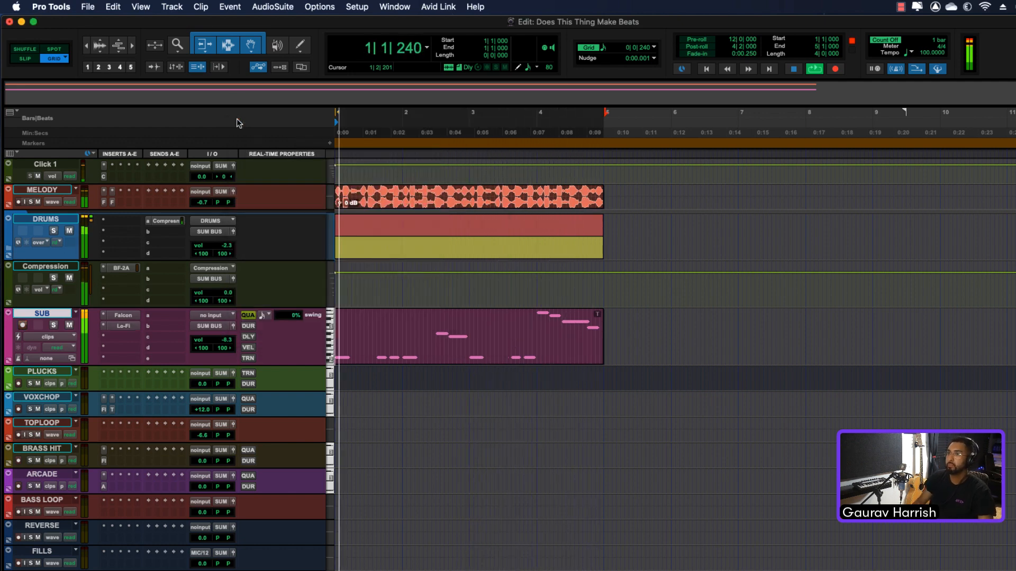
{"action": "key", "text": "space"}
{"action": "left_click", "coordinate": [129, 341]}
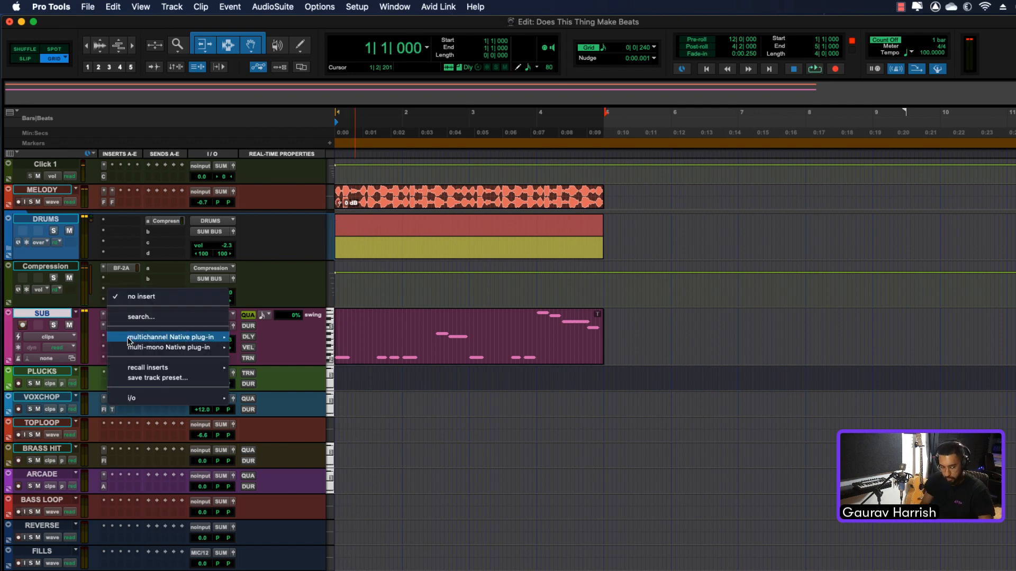
{"action": "type", "text": "eq"}
{"action": "left_click", "coordinate": [197, 371]}
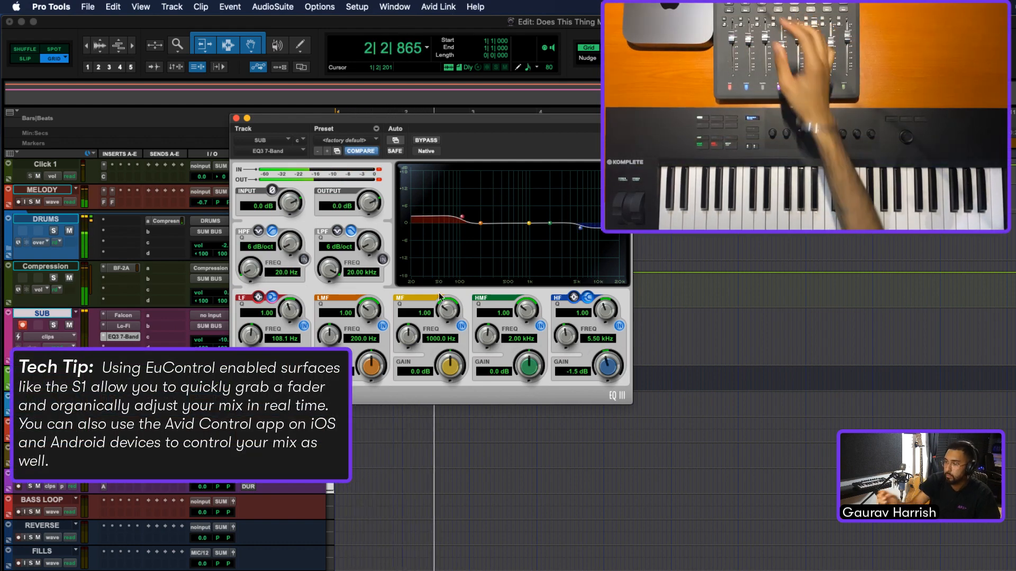
{"action": "left_click", "coordinate": [236, 119]}
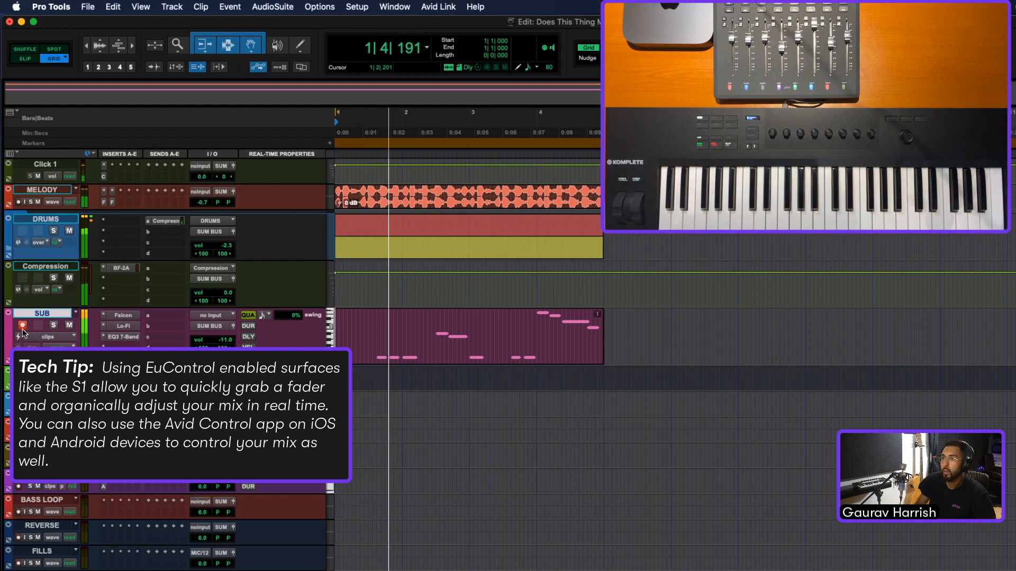
{"action": "key", "text": "space"}
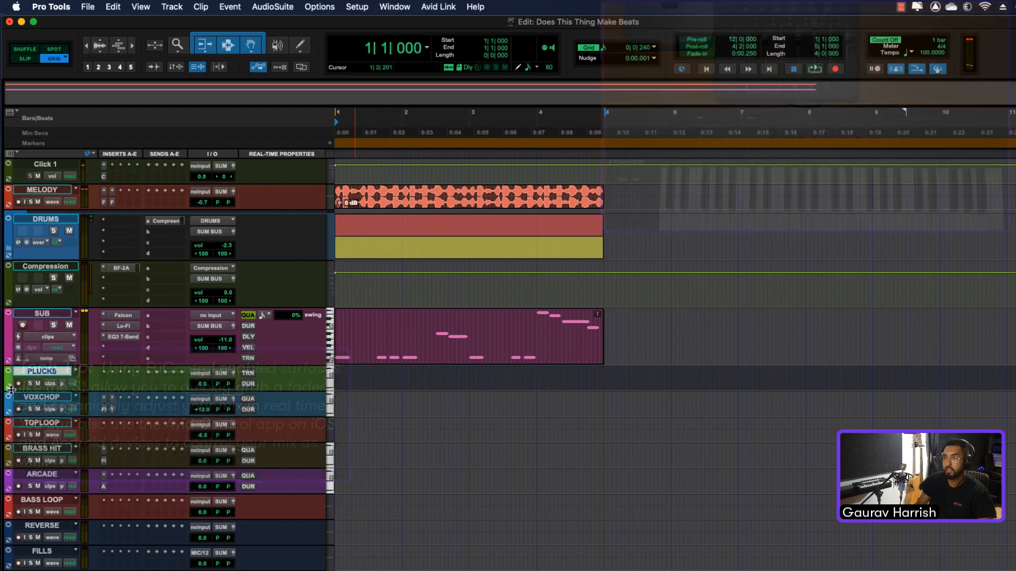
Step: Record-arm and enlarge the PLUCKS track, and insert the Falcon instrument on it
{"action": "left_click", "coordinate": [19, 384]}
{"action": "key", "text": "ctrl+Up"}
{"action": "key", "text": "ctrl+Up"}
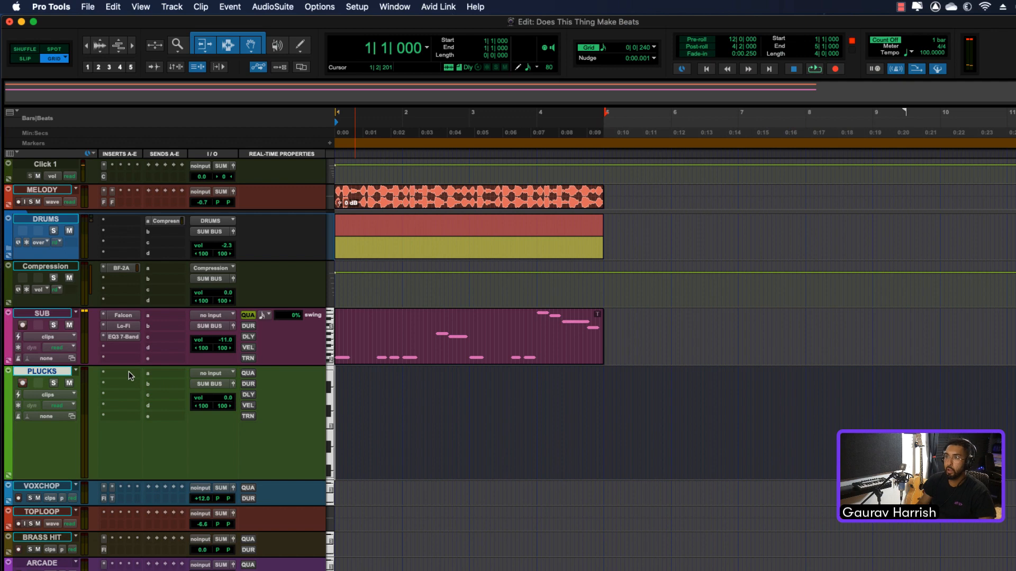
{"action": "left_click", "coordinate": [128, 372]}
{"action": "type", "text": "fal"}
{"action": "key", "text": "Return"}
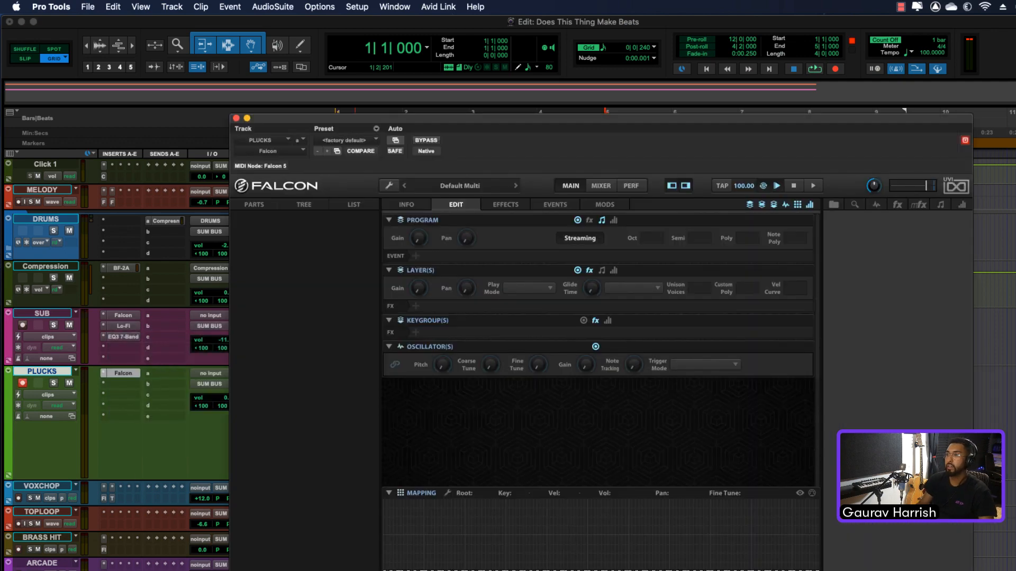
Step: Browse Falcon's file browser to the Trap Sounds folder of the TRAP NATION SAMPLE PACK
{"action": "double_click", "coordinate": [841, 231]}
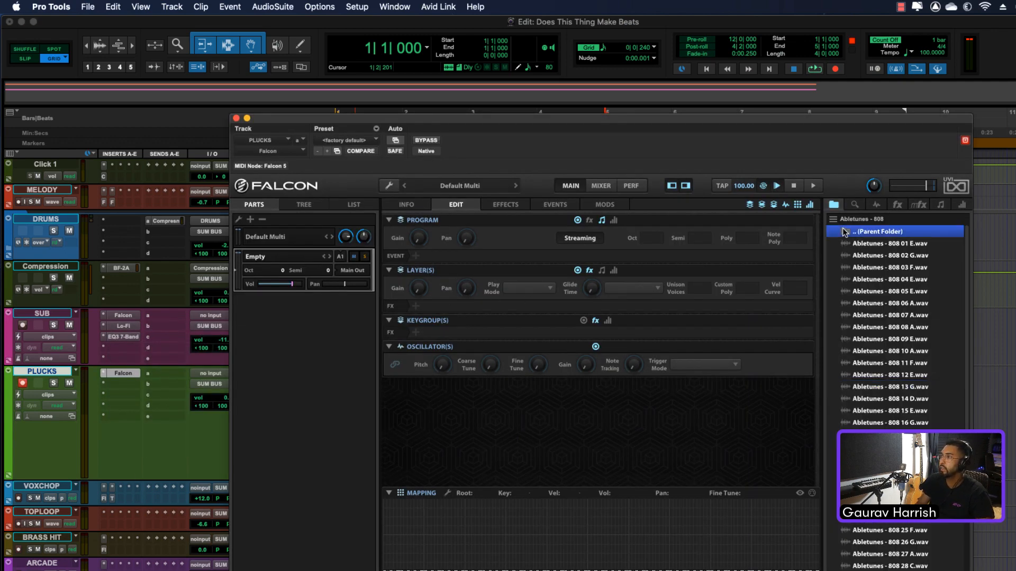
{"action": "double_click", "coordinate": [858, 279]}
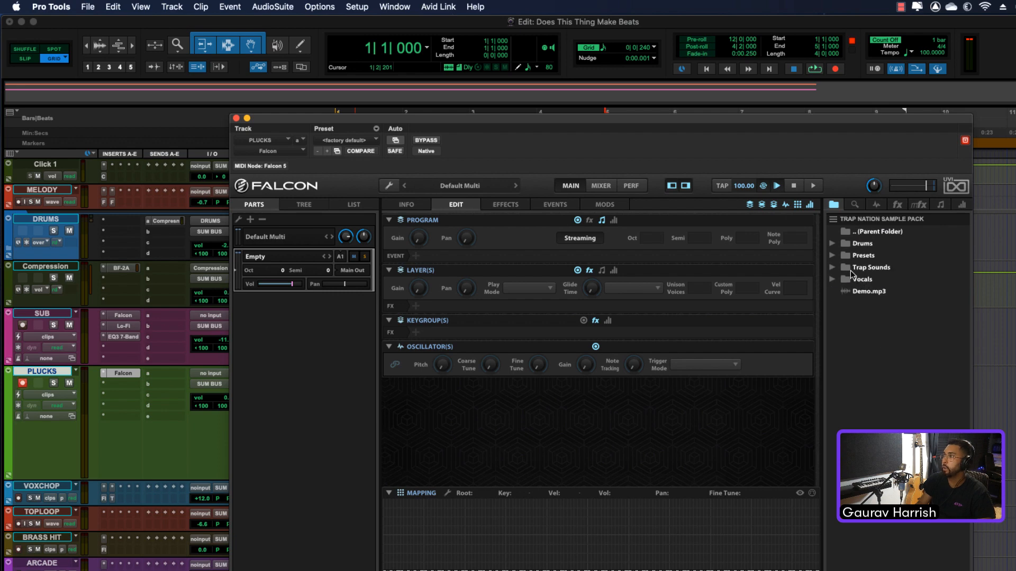
{"action": "double_click", "coordinate": [852, 268]}
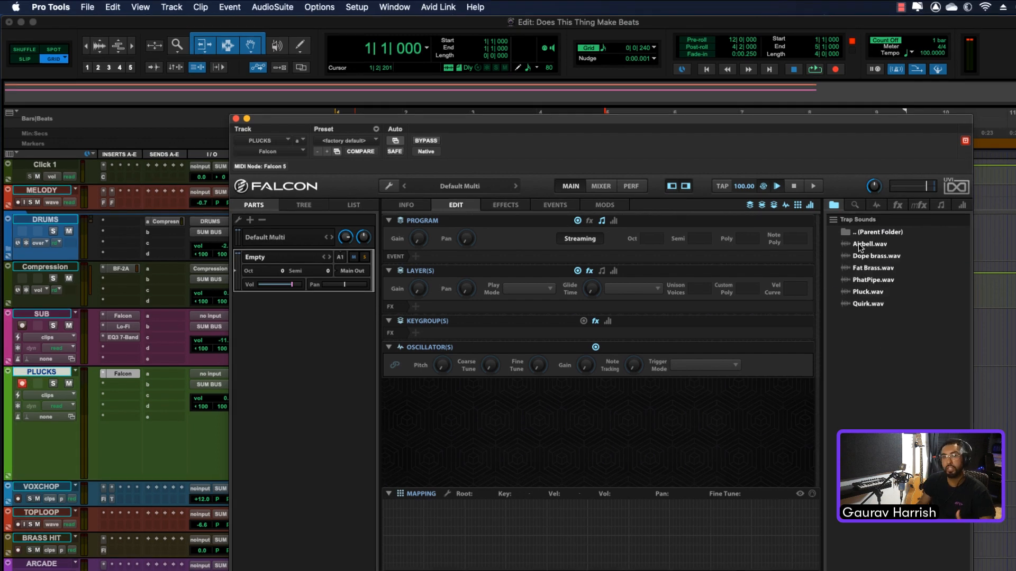
Step: Audition the Trap Sounds samples and load Pluck.wav into Falcon's keyboard mapping on the PLUCKS track
{"action": "left_click", "coordinate": [859, 245]}
{"action": "left_click", "coordinate": [865, 258]}
{"action": "left_click", "coordinate": [865, 268]}
{"action": "left_click", "coordinate": [863, 279]}
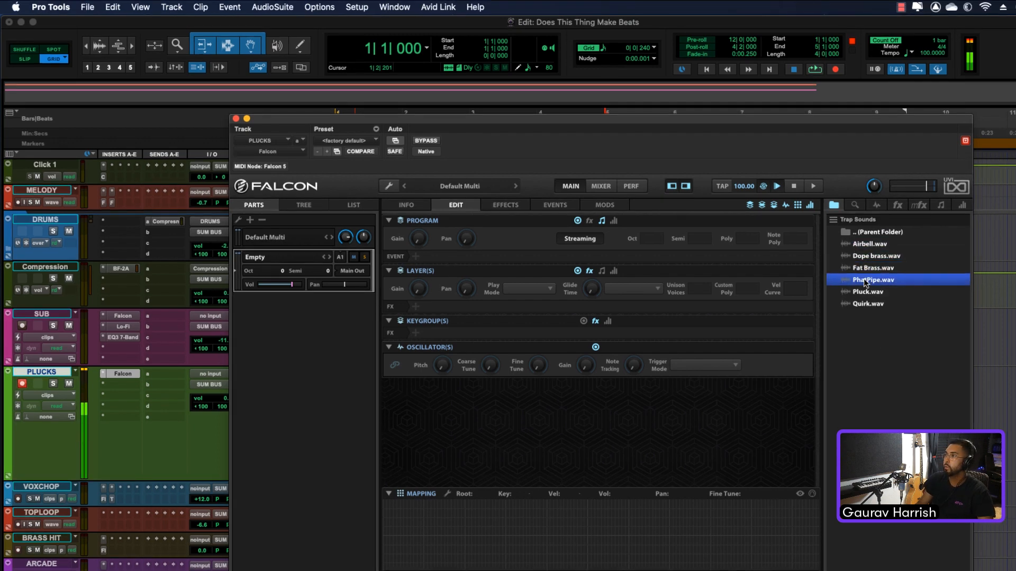
{"action": "left_click", "coordinate": [862, 291]}
{"action": "left_click", "coordinate": [865, 305]}
{"action": "left_click", "coordinate": [864, 292]}
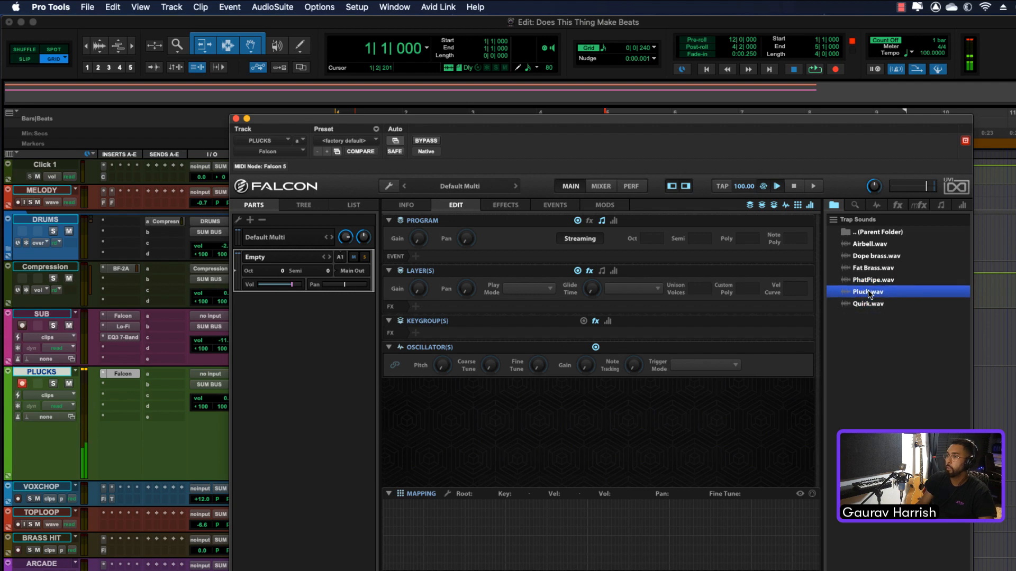
{"action": "left_click_drag", "start_coordinate": [868, 290], "coordinate": [580, 500]}
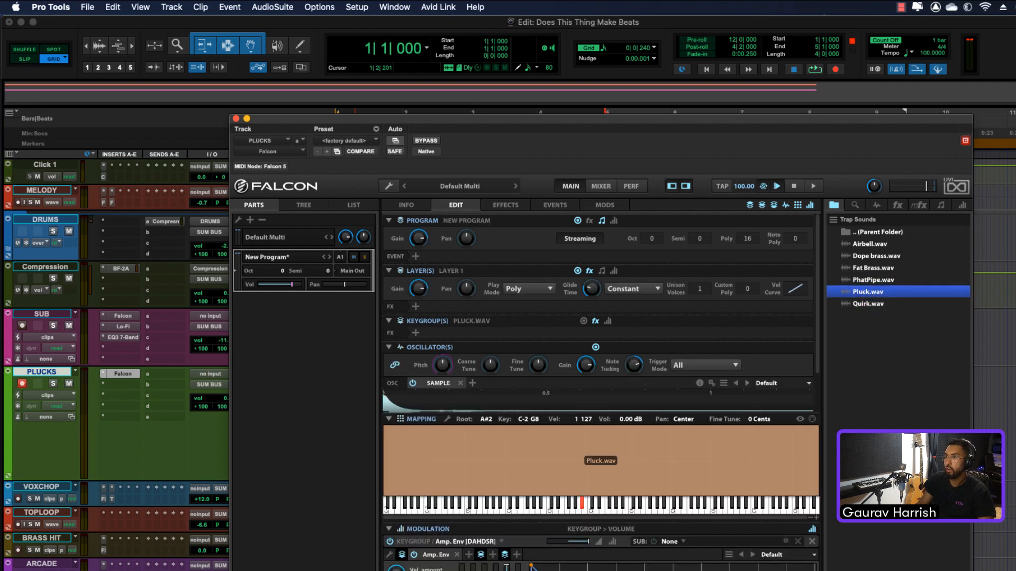
Step: Record a four-bar pluck part on the PLUCKS track over the loop and enable its real-time quantize
{"action": "left_click", "coordinate": [237, 119]}
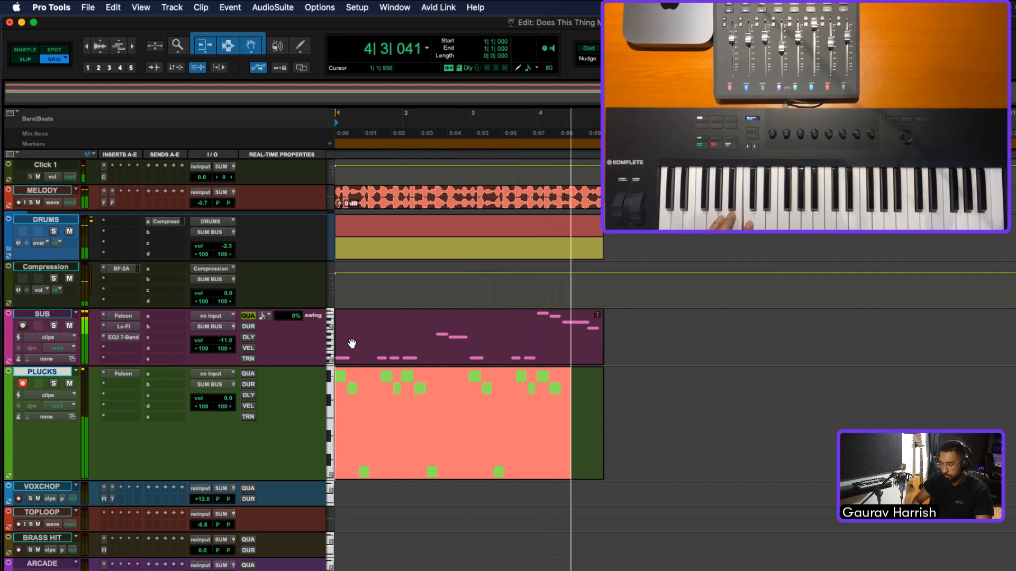
{"action": "key", "text": "space"}
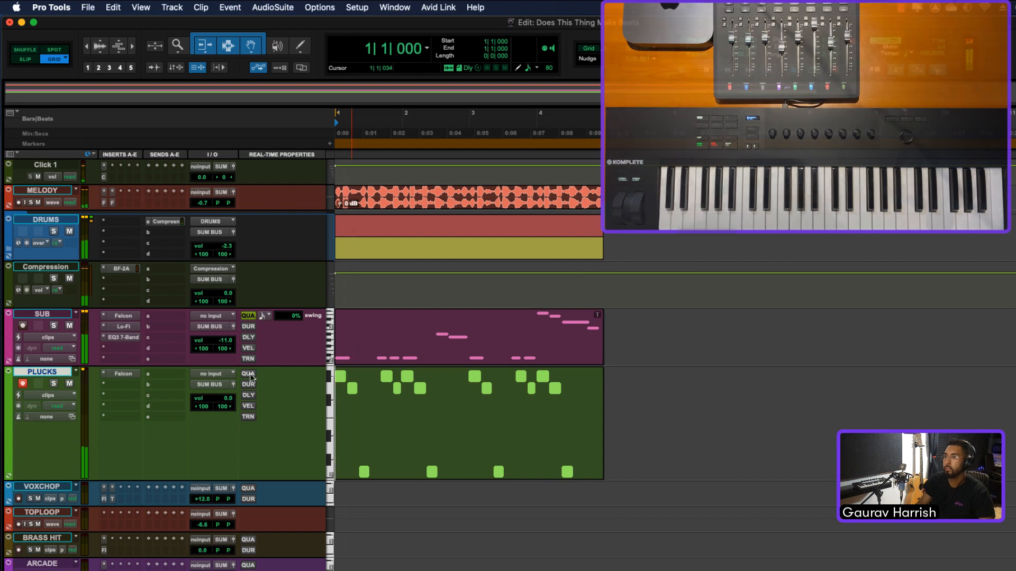
{"action": "left_click", "coordinate": [116, 384]}
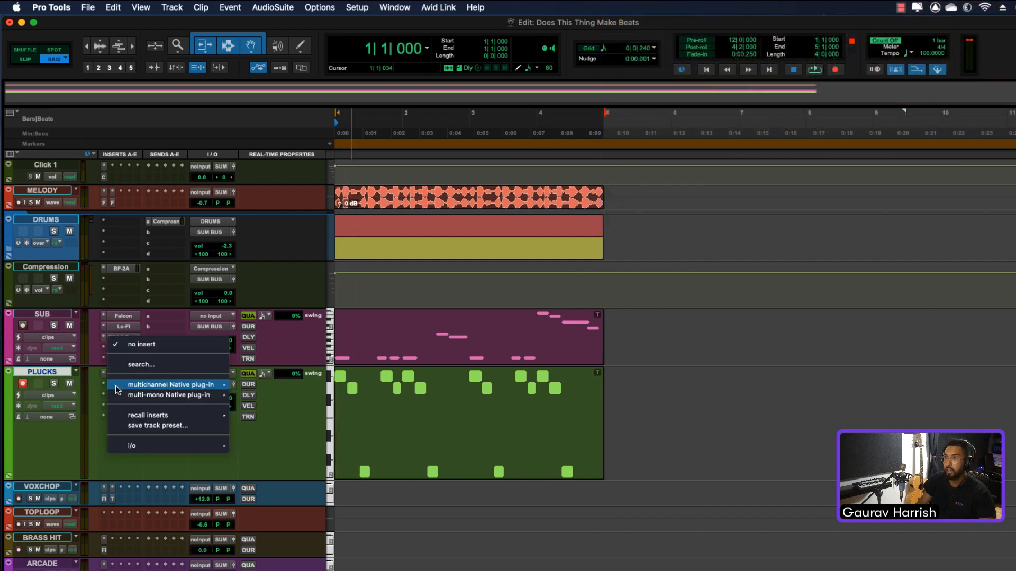
{"action": "left_click", "coordinate": [101, 462]}
Step: Create a send on the PLUCKS track to a new stereo aux input track named REVERB
{"action": "left_click", "coordinate": [162, 376]}
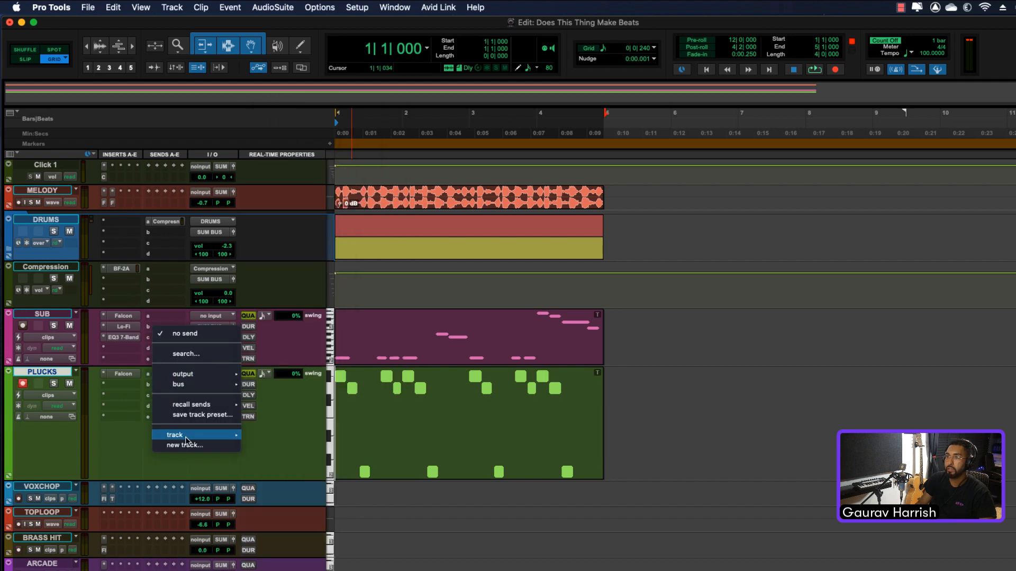
{"action": "left_click", "coordinate": [187, 446]}
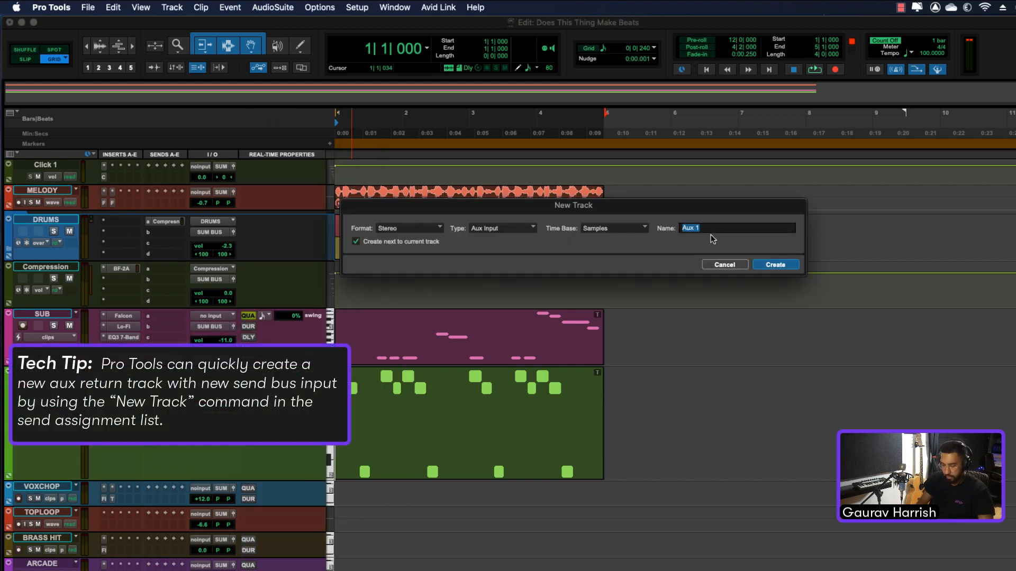
{"action": "type", "text": "REVERB"}
{"action": "key", "text": "Return"}
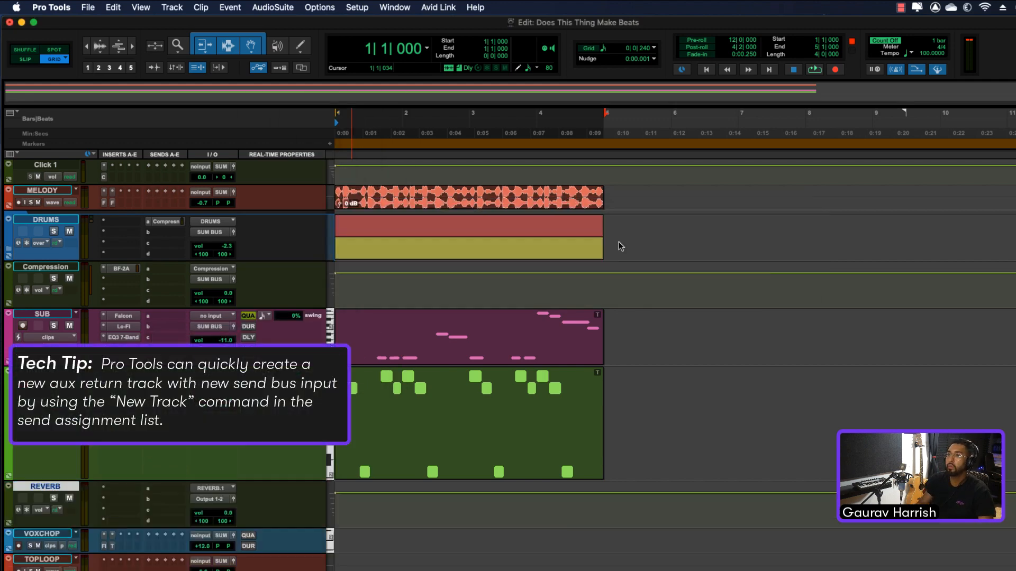
Step: Route the REVERB track's output to the stereo SUM BUS
{"action": "left_click", "coordinate": [211, 500]}
{"action": "mouse_move", "coordinate": [217, 509]}
{"action": "scroll", "coordinate": [312, 506], "scroll_direction": "down", "scroll_amount": 10}
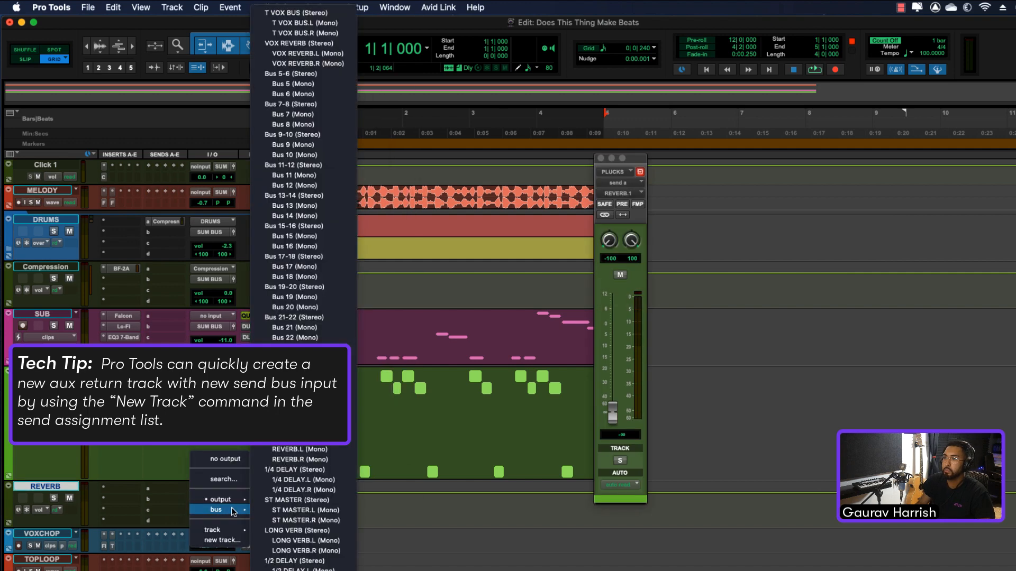
{"action": "left_click", "coordinate": [299, 492]}
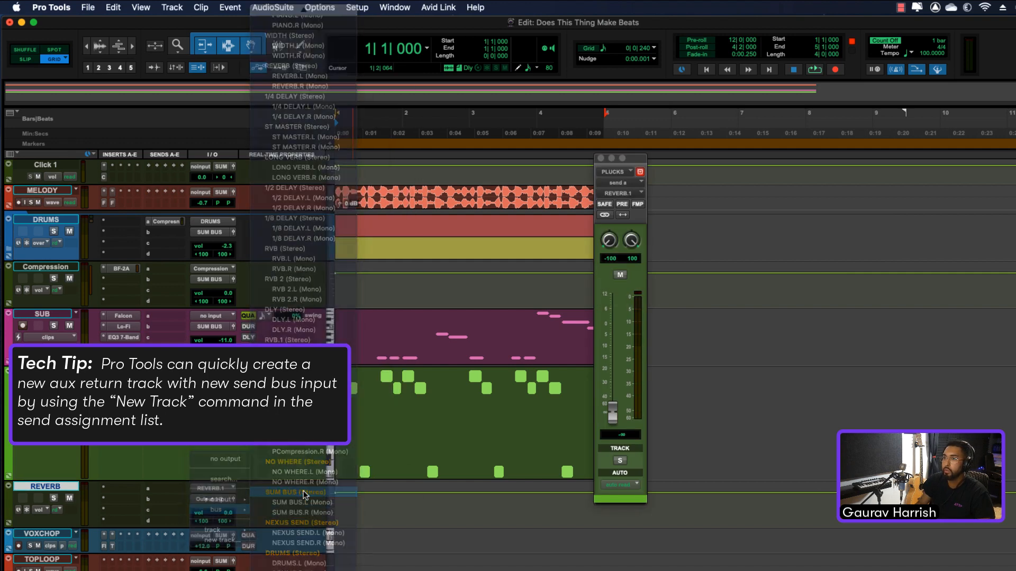
Step: Insert the AIR Reverb plug-in on the REVERB track with its default settings
{"action": "left_click", "coordinate": [116, 487]}
{"action": "type", "text": "air"}
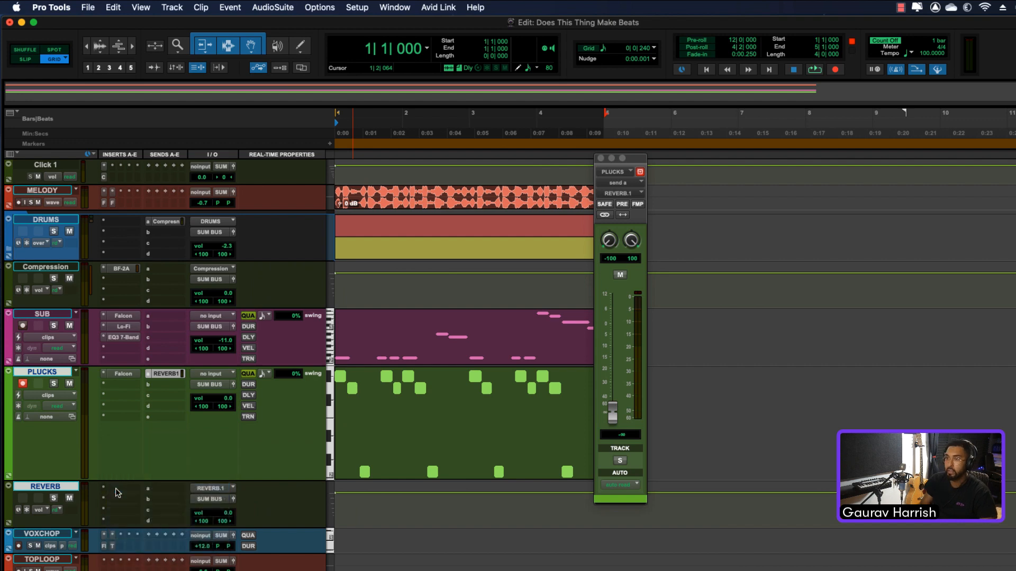
{"action": "left_click", "coordinate": [243, 570]}
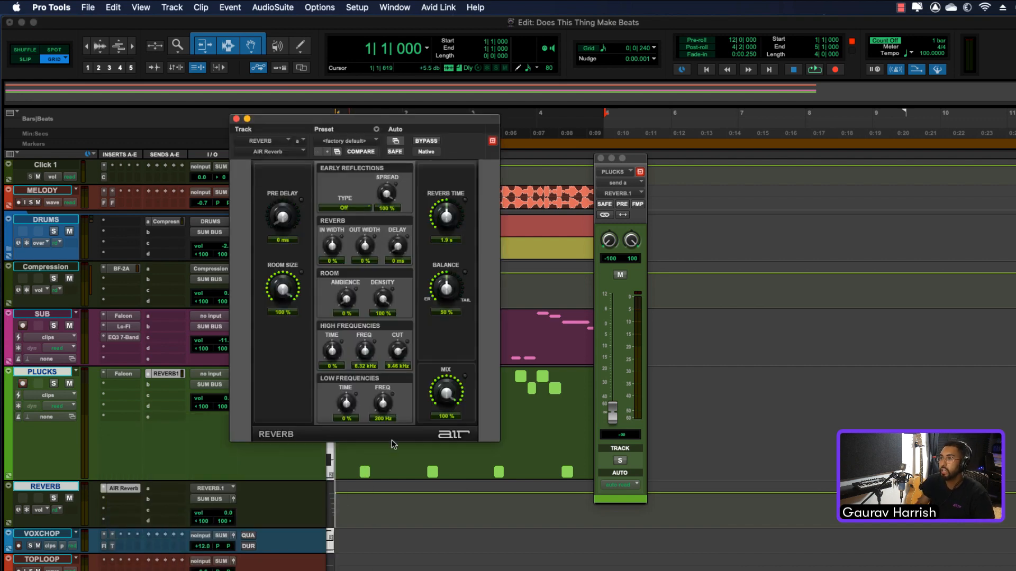
{"action": "left_click", "coordinate": [237, 119]}
Step: Raise the PLUCKS reverb send to -6.2 dB and lower the PLUCKS track volume to -4.2 dB while playing the beat
{"action": "key", "text": "space"}
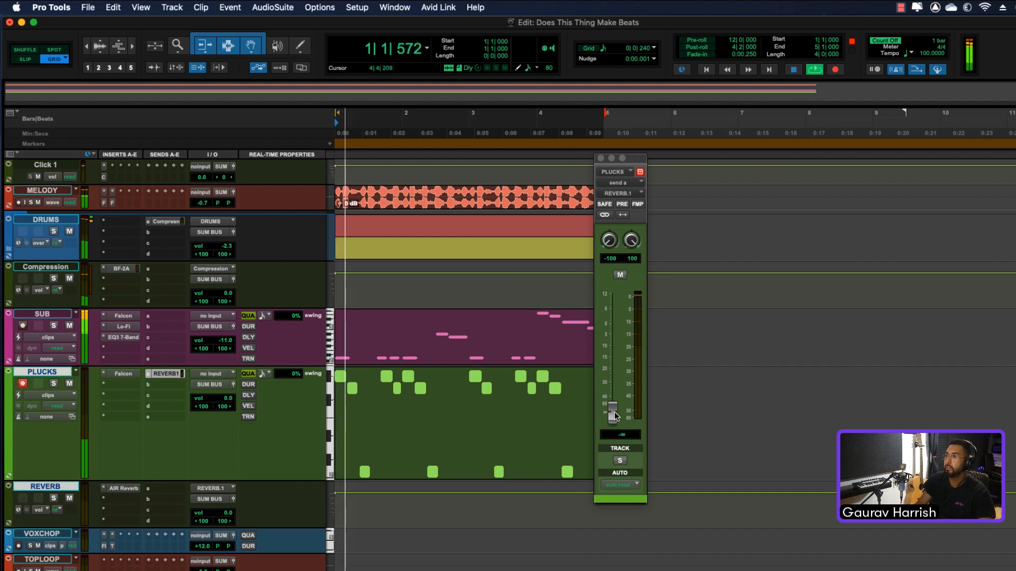
{"action": "left_click_drag", "start_coordinate": [611, 412], "coordinate": [610, 340]}
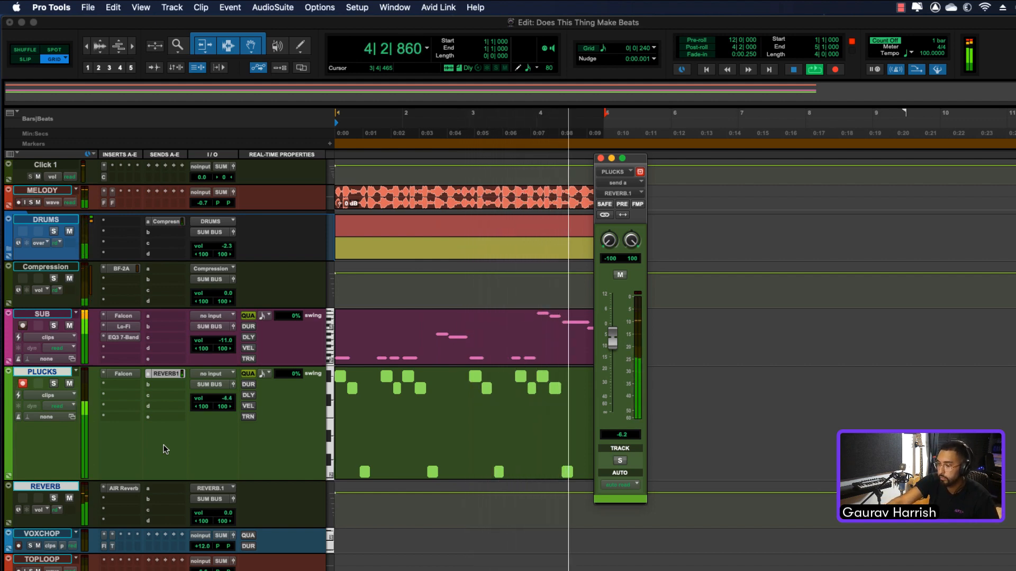
{"action": "key", "text": "space"}
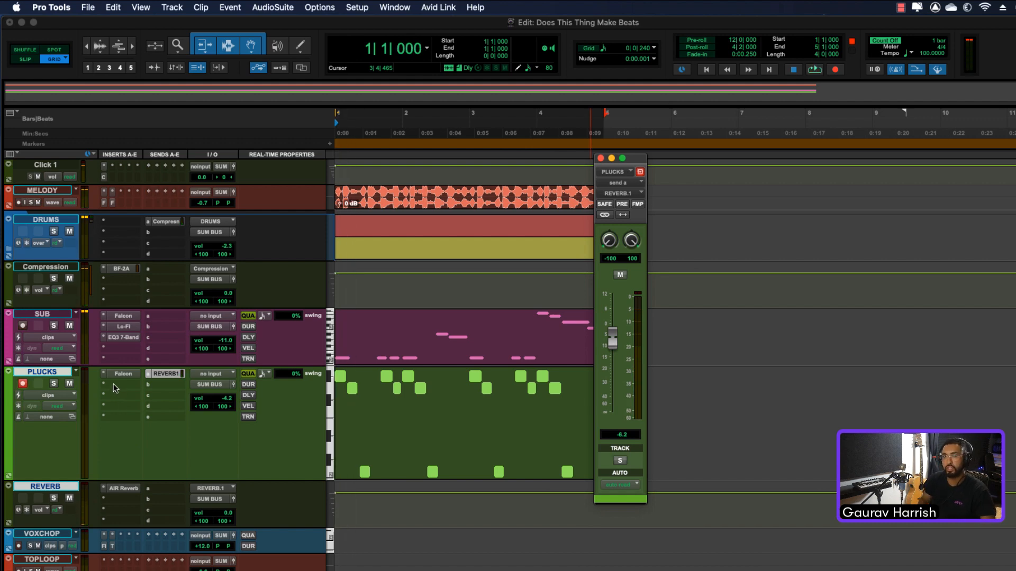
Step: Insert AIR Stereo Width after Falcon on the PLUCKS track and load its 06 Wider preset during playback
{"action": "left_click", "coordinate": [116, 389]}
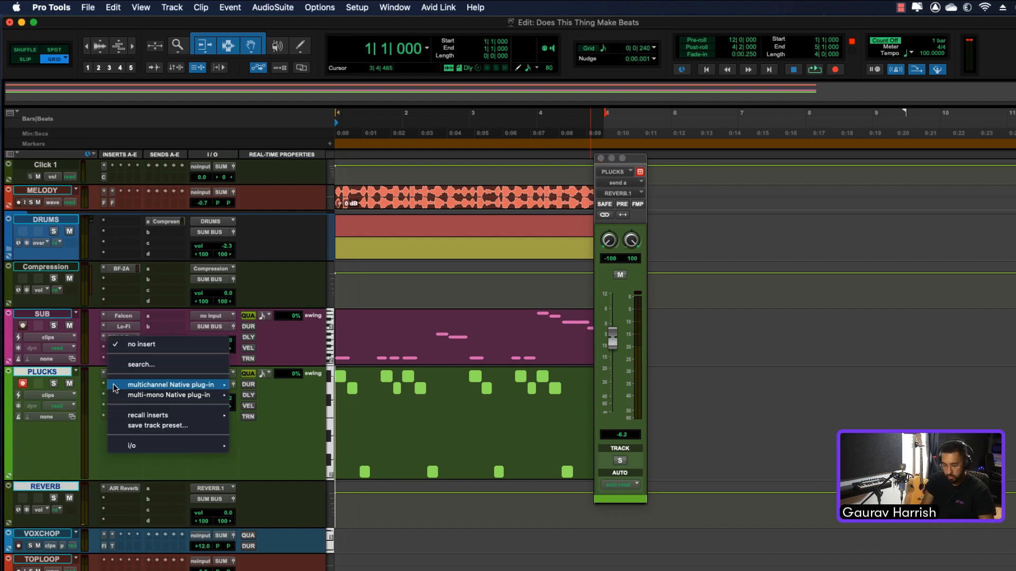
{"action": "type", "text": "stere"}
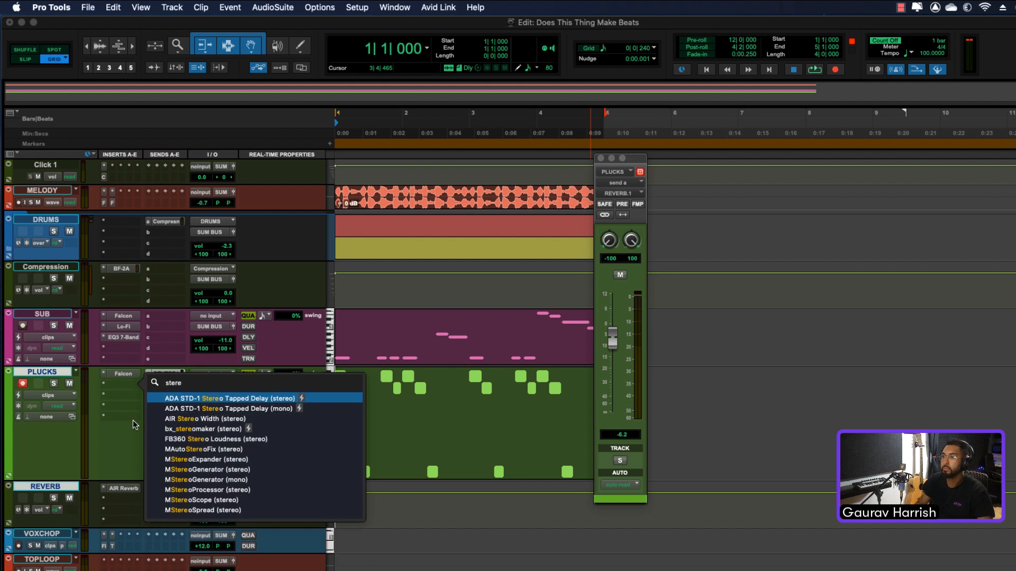
{"action": "left_click", "coordinate": [205, 419]}
{"action": "key", "text": "space"}
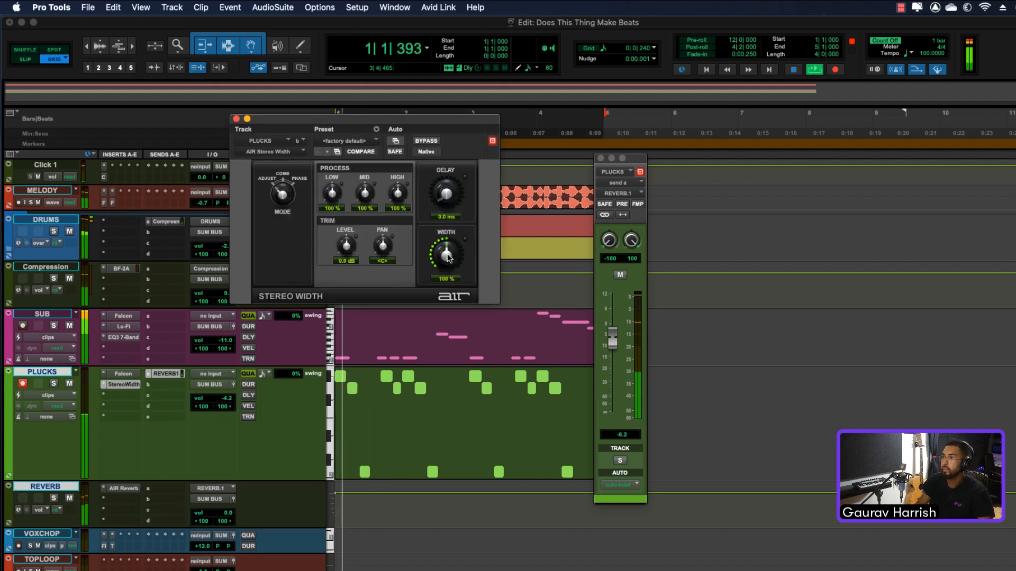
{"action": "left_click", "coordinate": [347, 140]}
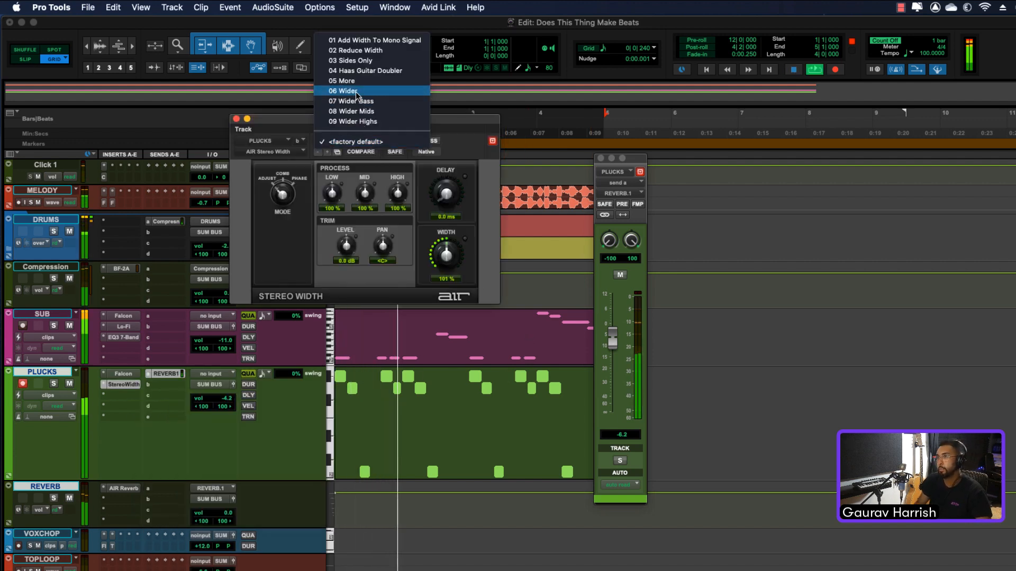
{"action": "left_click", "coordinate": [360, 90]}
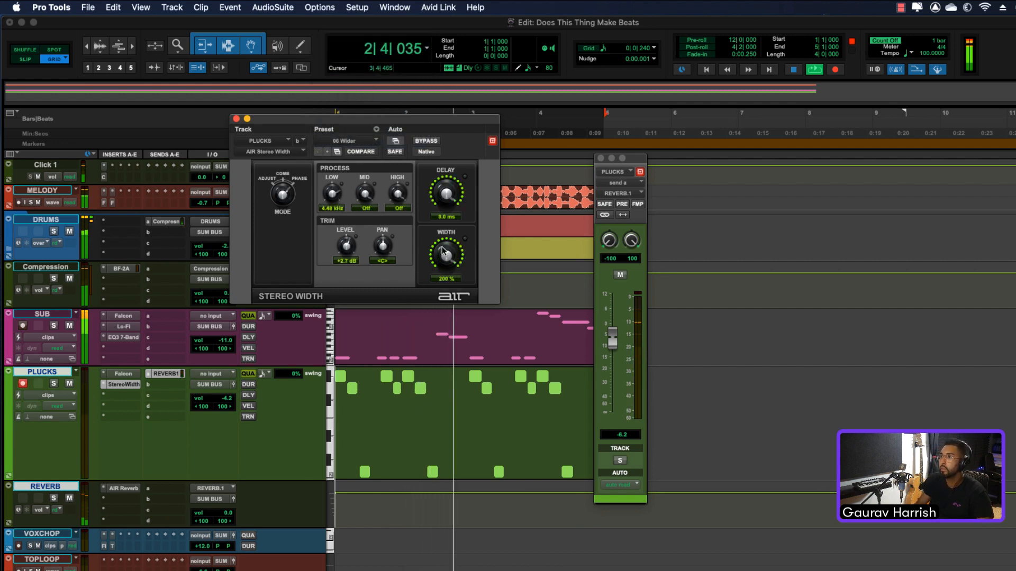
Step: Reduce the Stereo Width amount on PLUCKS to 132% and lower the track volume to -8.0 dB
{"action": "left_click_drag", "start_coordinate": [442, 255], "coordinate": [431, 283]}
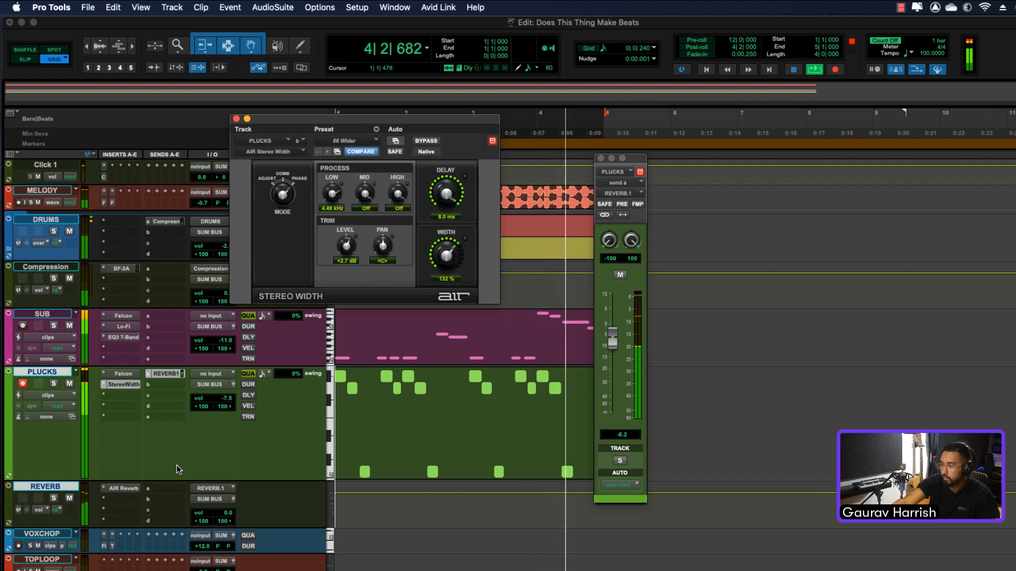
{"action": "left_click", "coordinate": [600, 158]}
{"action": "left_click", "coordinate": [236, 119]}
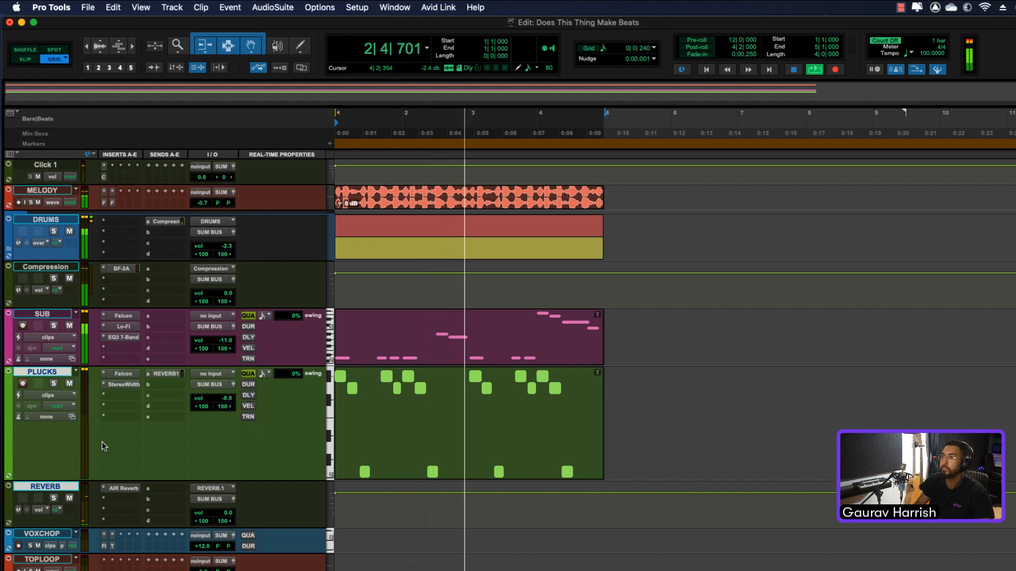
{"action": "key", "text": "space"}
Step: Reduce the height of all tracks to a uniform small size so the whole session fits the view
{"action": "key", "text": "ctrl+alt+Down"}
{"action": "key", "text": "ctrl+alt+Down"}
{"action": "key", "text": "ctrl+alt+Down"}
{"action": "key", "text": "ctrl+alt+Down"}
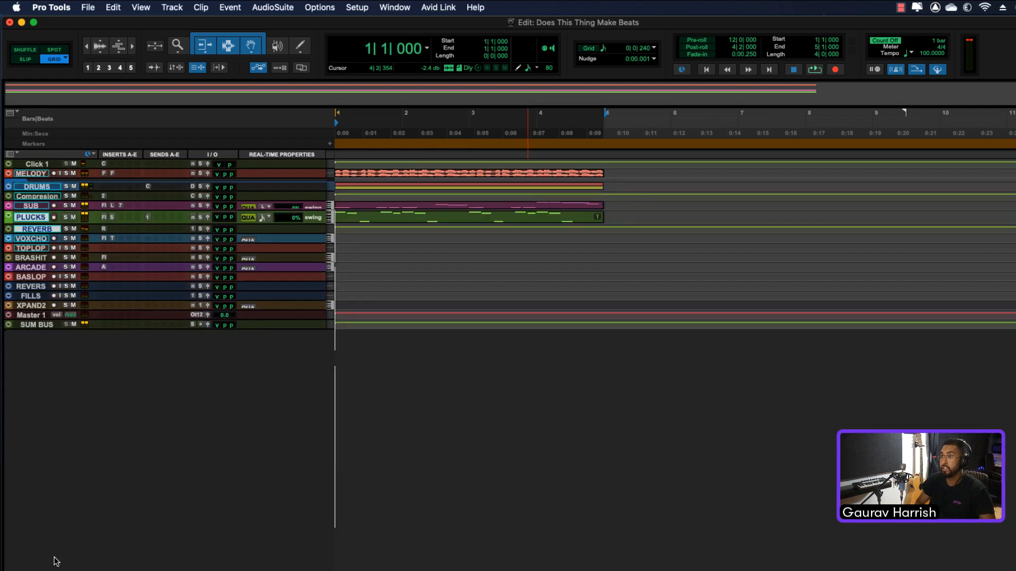
{"action": "key", "text": "ctrl+alt+Up"}
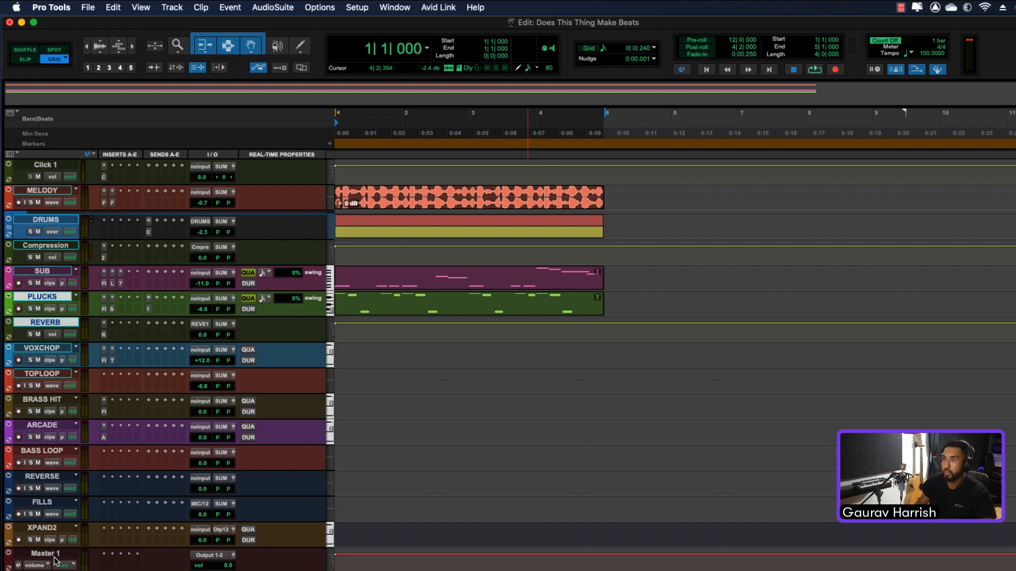
Step: Check the VOXCHOP Falcon instrument, lower the track volume to +8.1 dB, and record a four-bar vocal chop part
{"action": "left_click", "coordinate": [55, 347]}
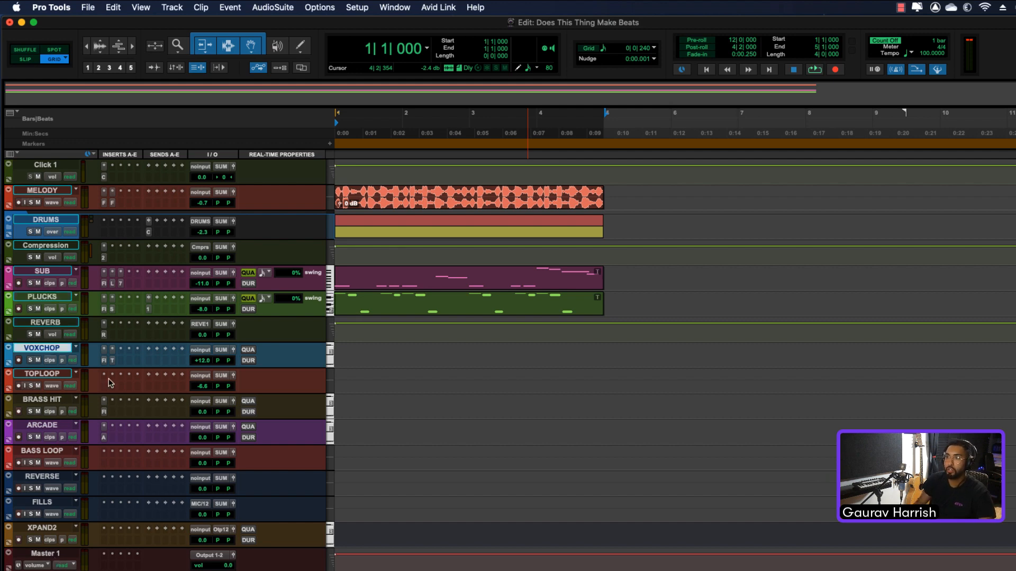
{"action": "left_click", "coordinate": [103, 361]}
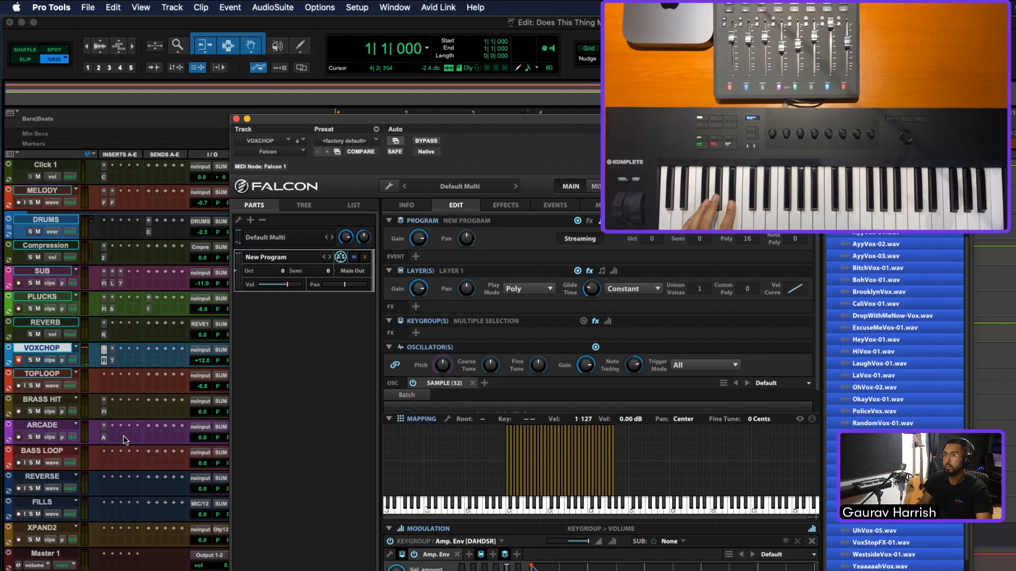
{"action": "left_click", "coordinate": [236, 119]}
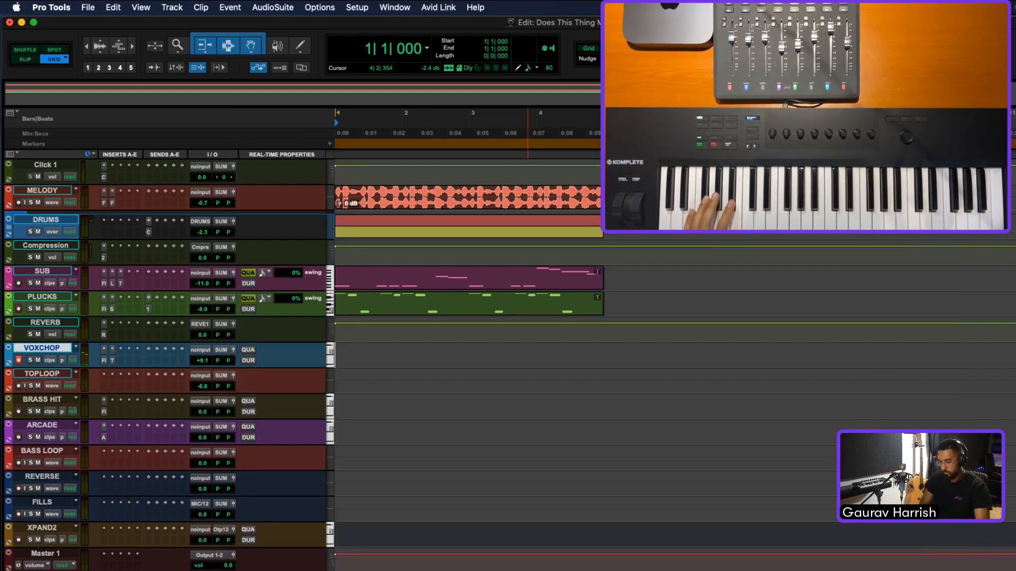
{"action": "key", "text": "super+space"}
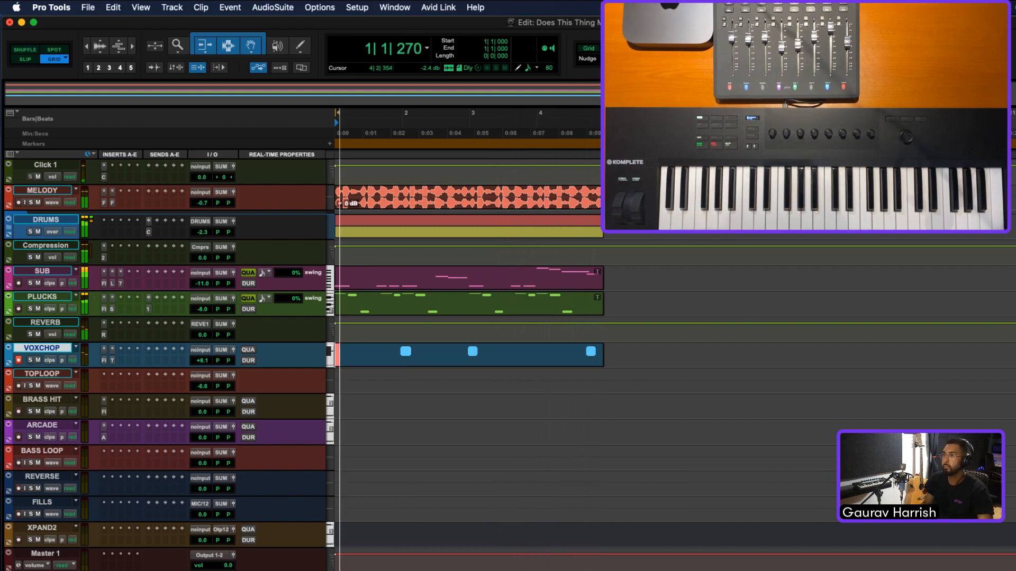
Step: Turn on real-time quantize for the VOXCHOP track and play the beat back
{"action": "left_click", "coordinate": [247, 350]}
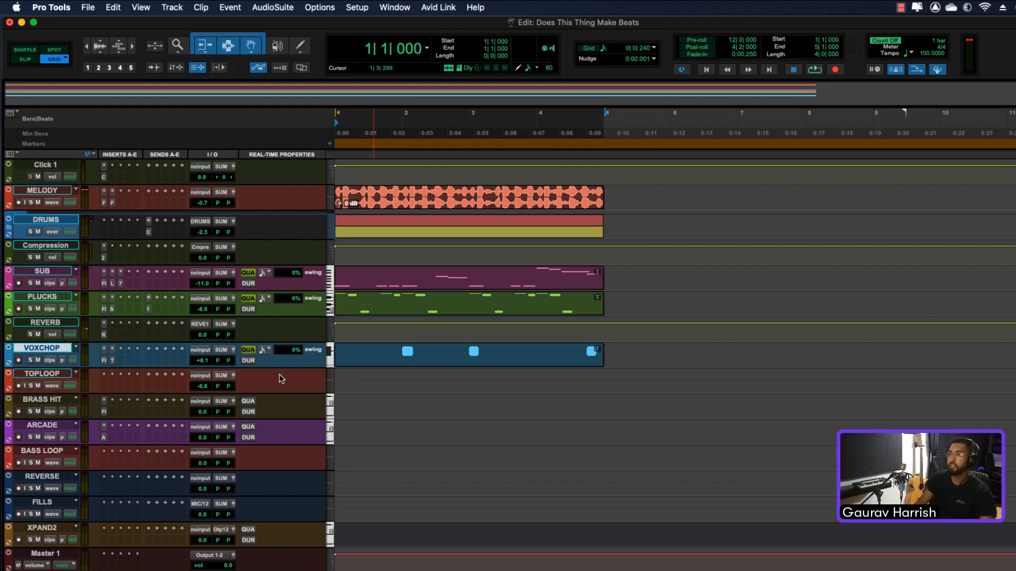
{"action": "key", "text": "space"}
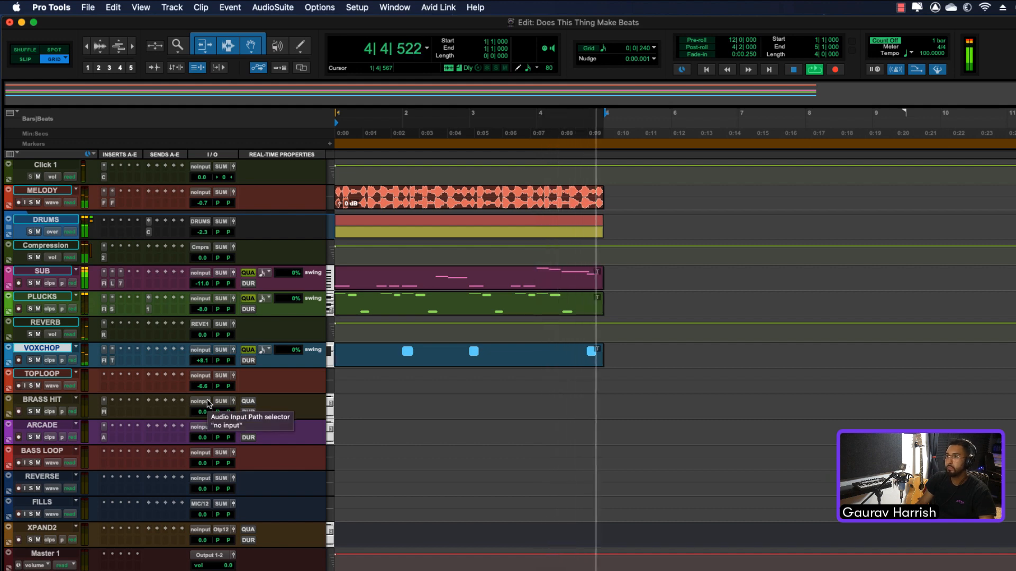
{"action": "key", "text": "space"}
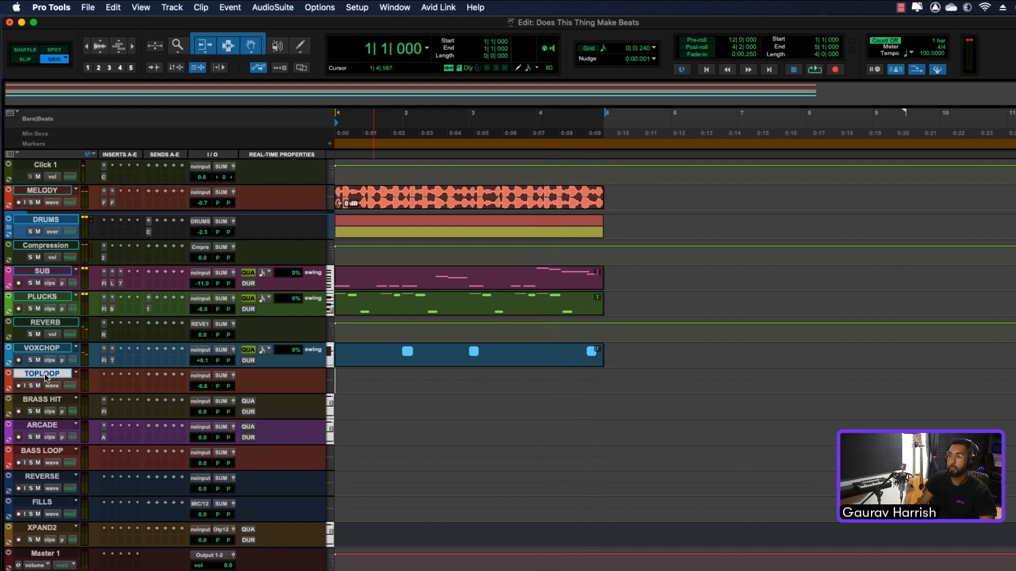
Step: Select TOPLOOP, browse the sound libraries to the personal samples and kits folder, and move the browser clear of the tracks
{"action": "key", "text": "alt+semicolon"}
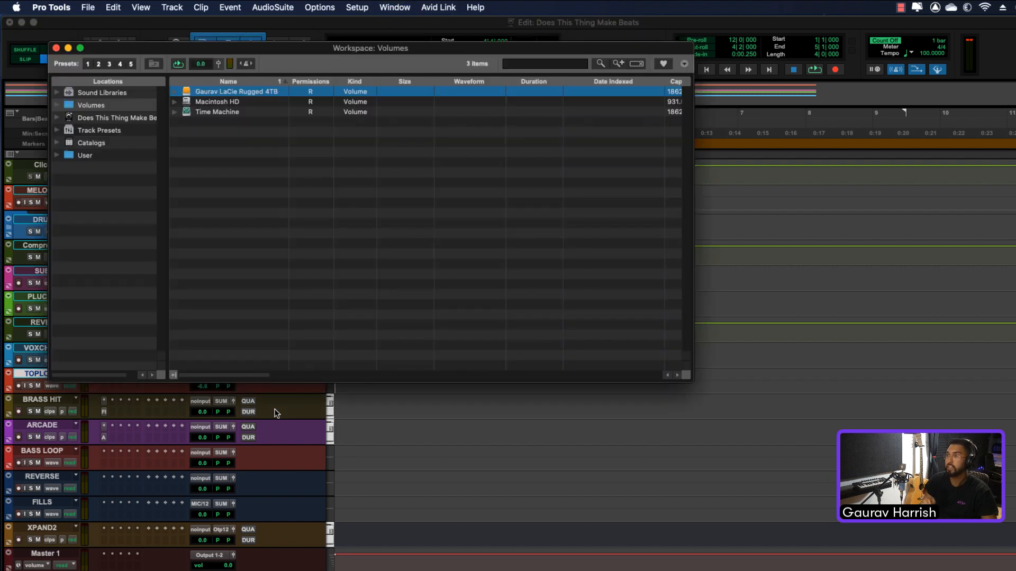
{"action": "left_click", "coordinate": [93, 92]}
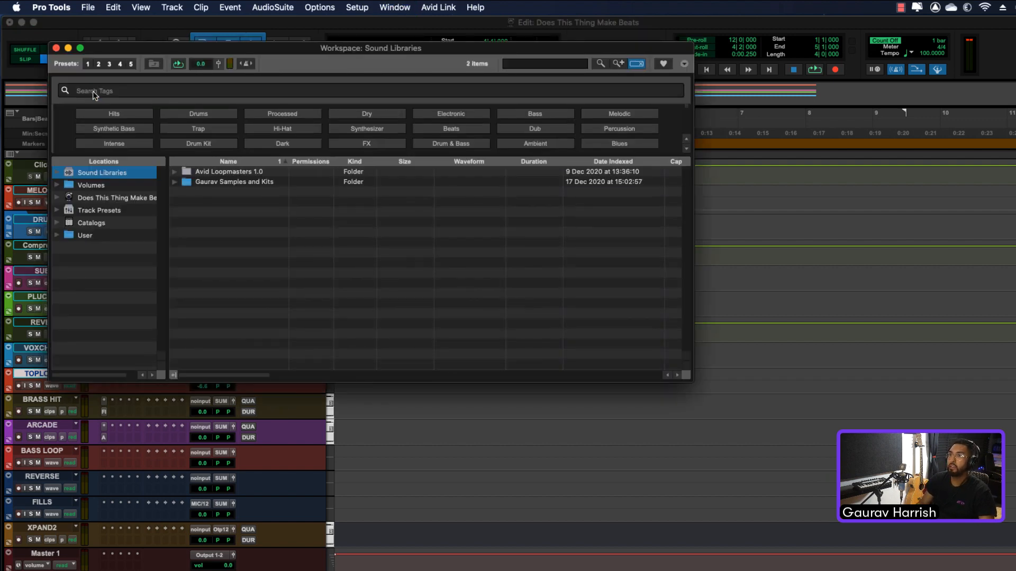
{"action": "left_click", "coordinate": [263, 185]}
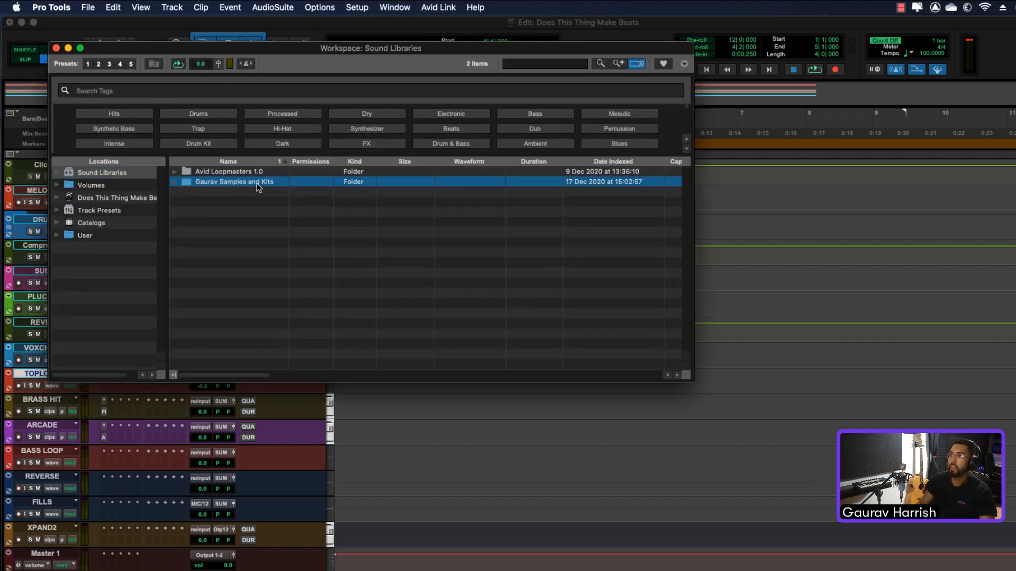
{"action": "double_click", "coordinate": [256, 183]}
{"action": "left_click_drag", "start_coordinate": [277, 46], "coordinate": [797, 163]}
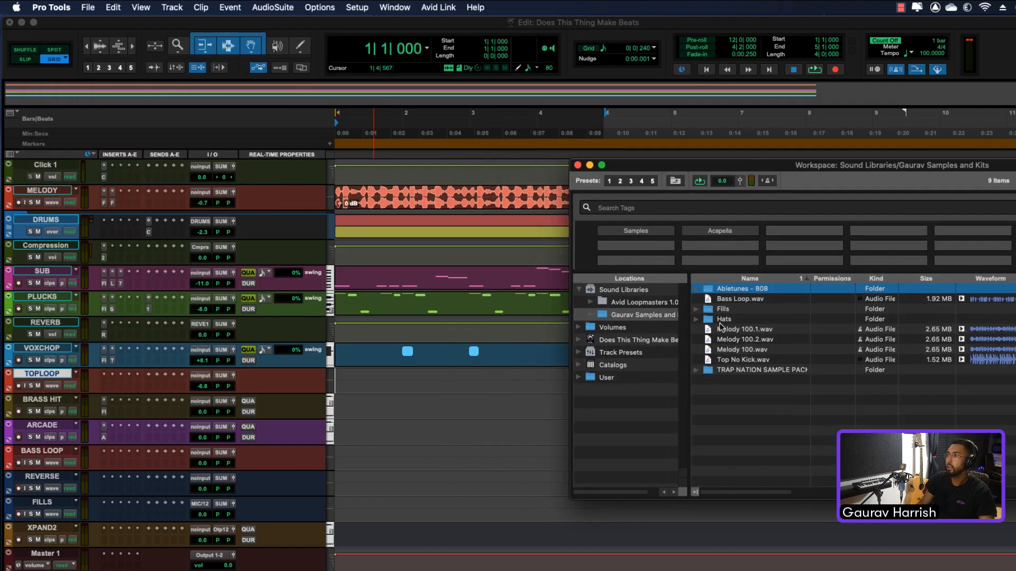
Step: Place Top No Kick.wav on the TOPLOOP track and align the clip's start with bar 1
{"action": "left_click", "coordinate": [744, 360]}
{"action": "left_click_drag", "start_coordinate": [747, 365], "coordinate": [364, 379]}
{"action": "left_click", "coordinate": [578, 165]}
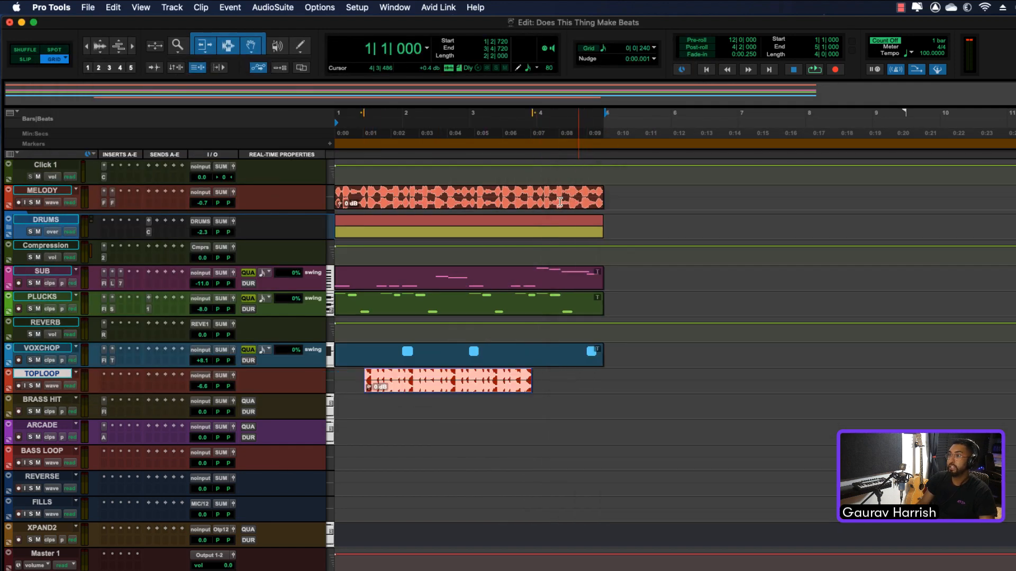
{"action": "left_click_drag", "start_coordinate": [482, 394], "coordinate": [381, 389]}
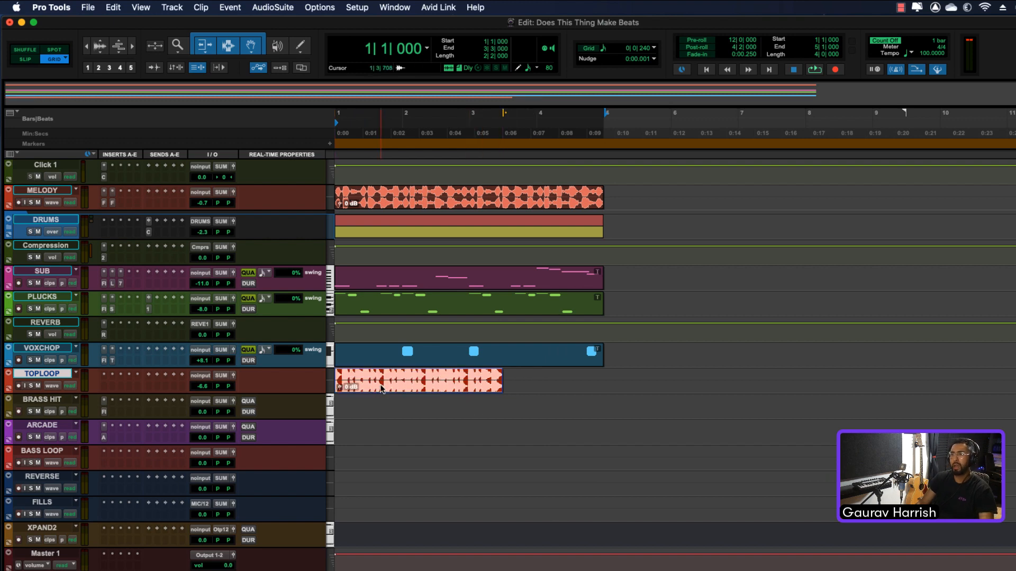
Step: Time-stretch the TOPLOOP clip's end to bar 5 with the TCE Trim tool and lower the track volume to -16.5 dB
{"action": "key", "text": "space"}
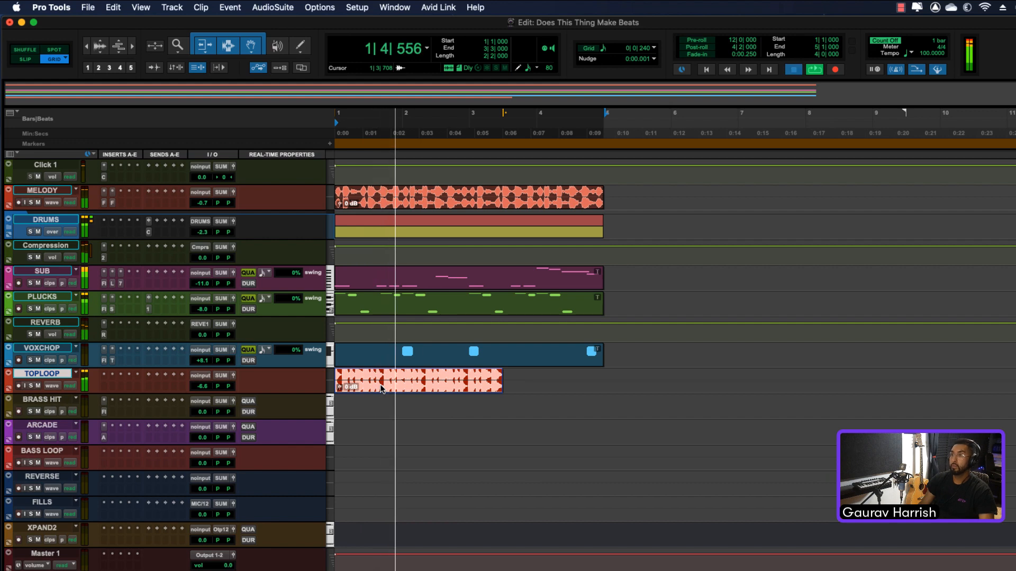
{"action": "key", "text": "space"}
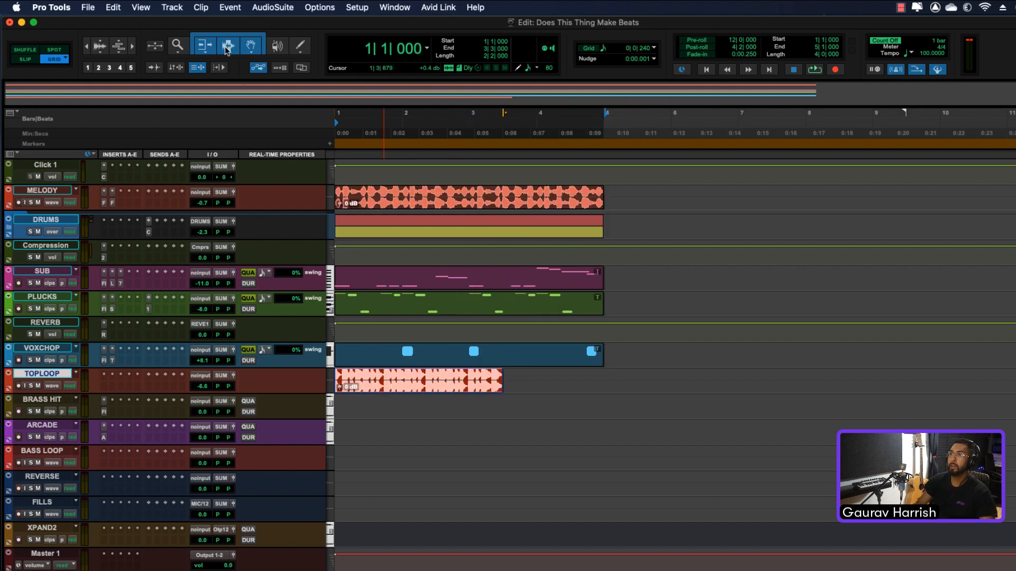
{"action": "left_click_drag", "start_coordinate": [206, 50], "coordinate": [228, 71]}
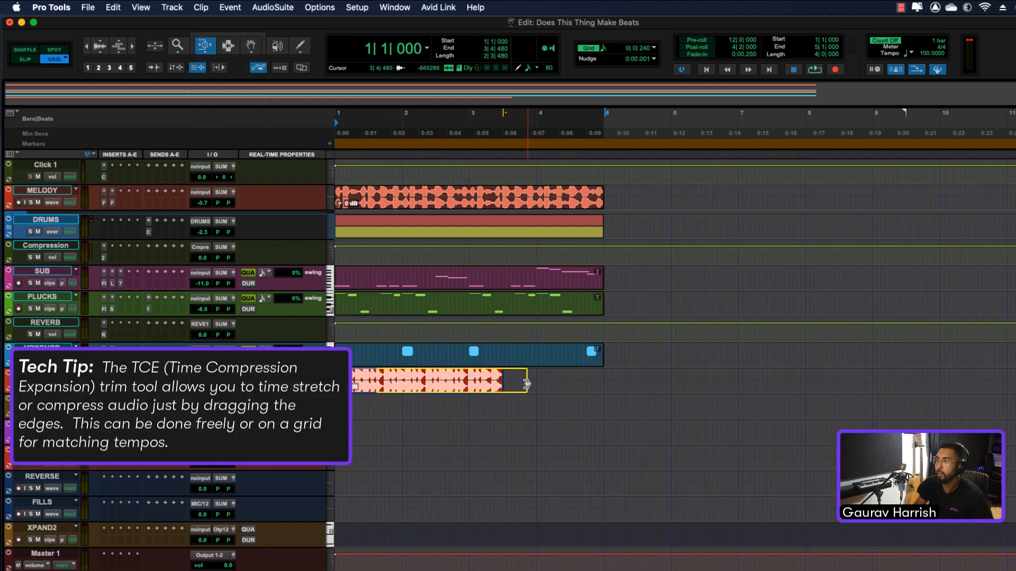
{"action": "left_click_drag", "start_coordinate": [602, 380], "coordinate": [601, 380]}
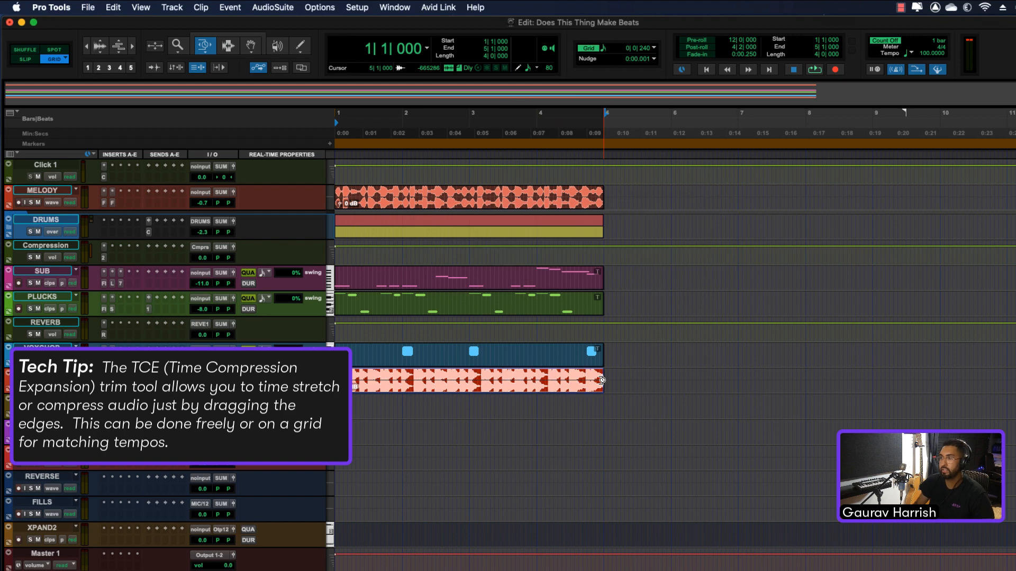
{"action": "key", "text": "space"}
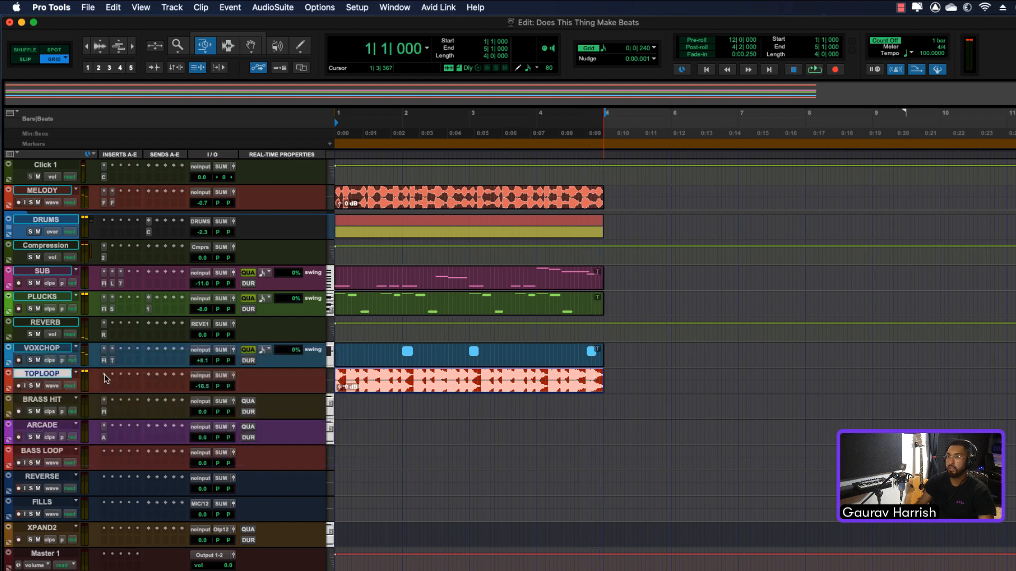
Step: Insert the stereo EQ3 7-Band on TOPLOOP and cut its low band by 9.2 dB at 216.5 Hz
{"action": "left_click", "coordinate": [105, 376]}
{"action": "type", "text": "eq"}
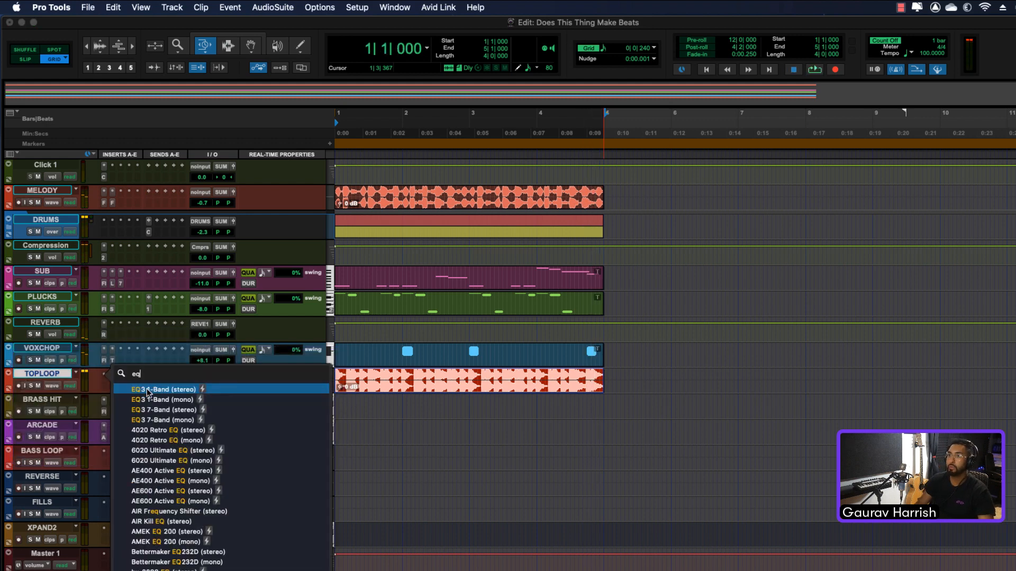
{"action": "left_click", "coordinate": [156, 407]}
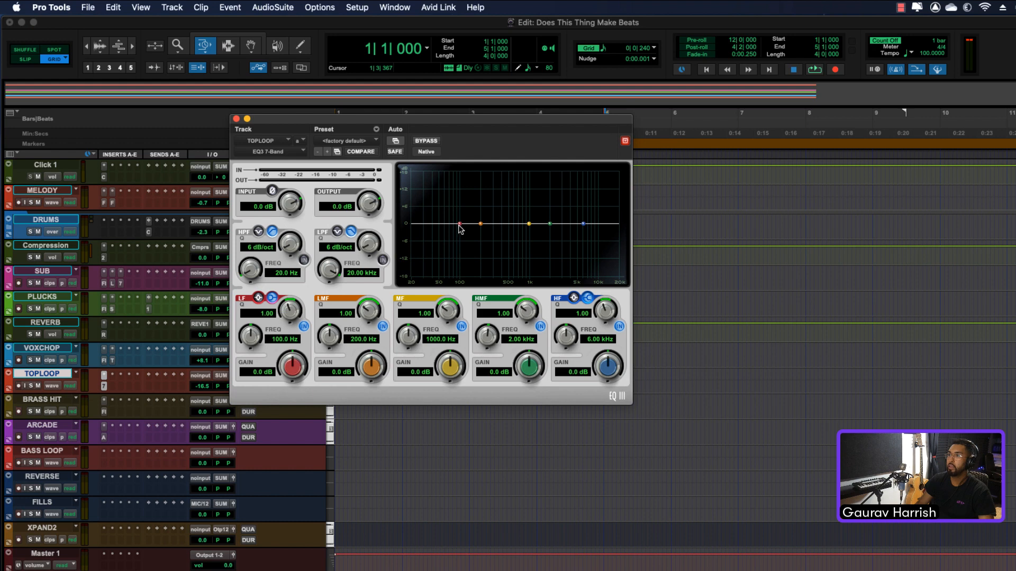
{"action": "left_click_drag", "start_coordinate": [464, 246], "coordinate": [484, 254]}
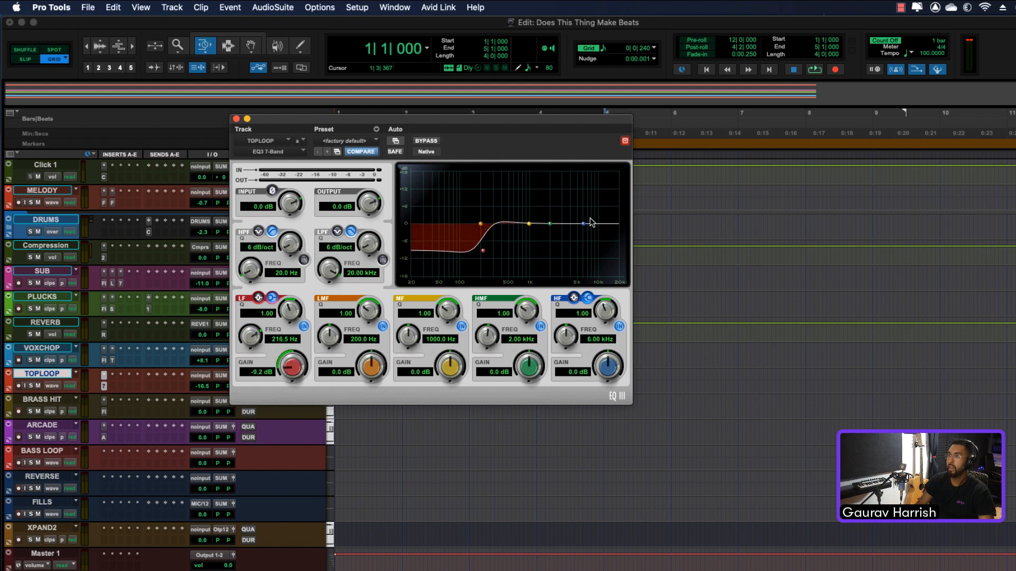
Step: Boost TOPLOOP's high EQ band by 0.9 dB at 6.45 kHz and lower the SUB volume to -11.7 dB during playback
{"action": "key", "text": "space"}
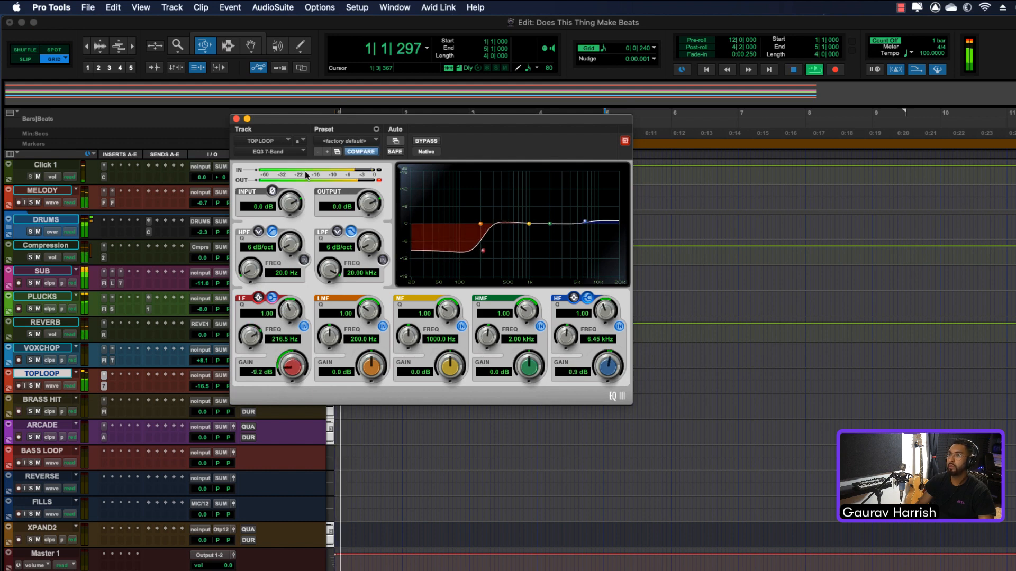
{"action": "left_click", "coordinate": [236, 119]}
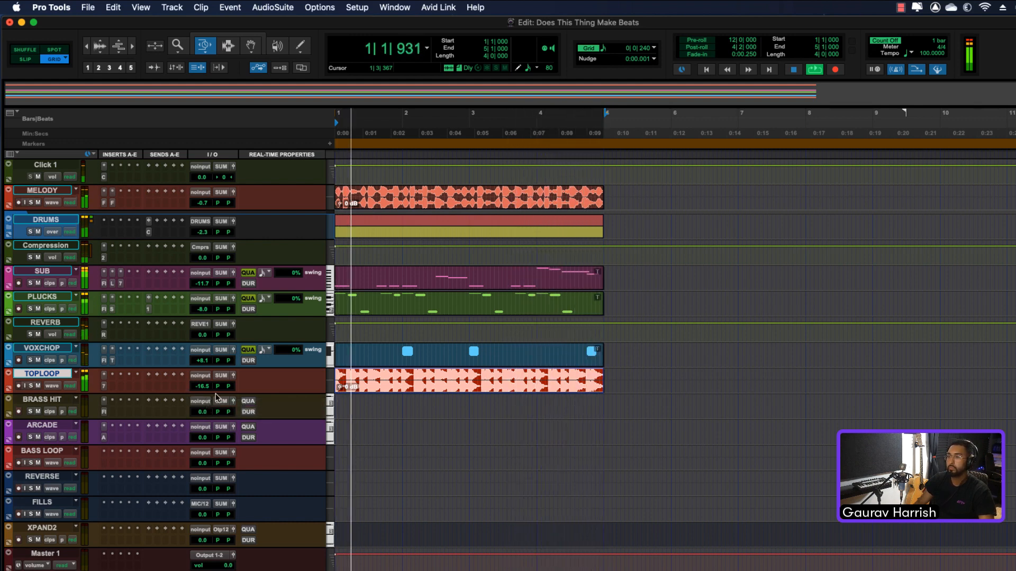
{"action": "key", "text": "space"}
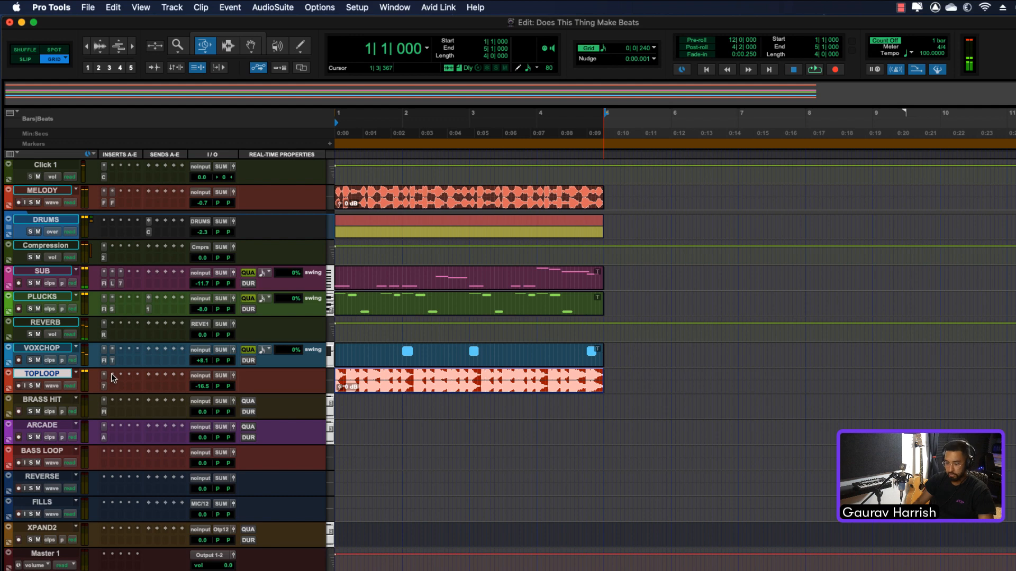
Step: Insert AIR Stereo Width after the EQ on TOPLOOP and load its 06 Wider preset
{"action": "left_click", "coordinate": [111, 374]}
{"action": "type", "text": "stere"}
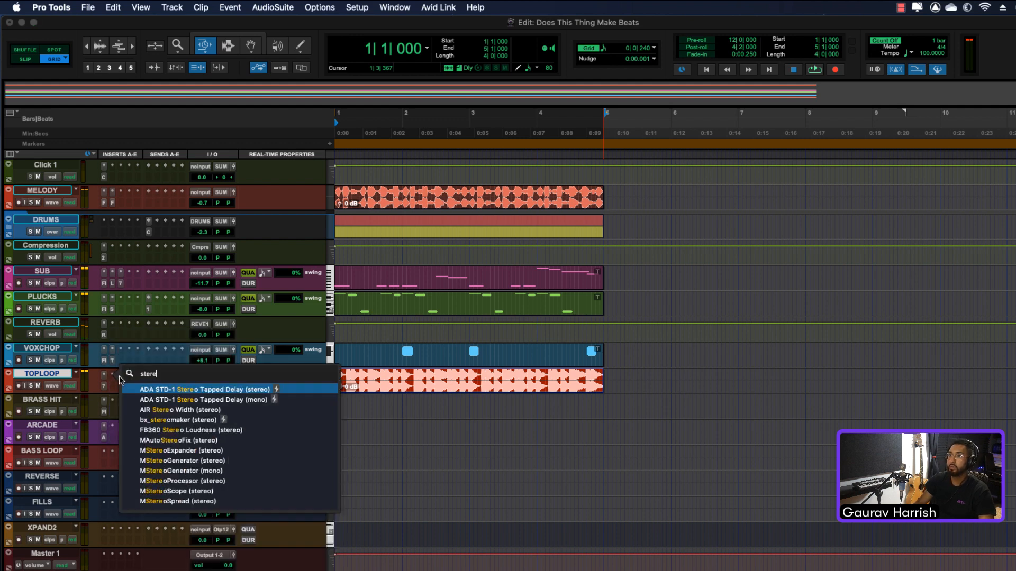
{"action": "left_click", "coordinate": [179, 410]}
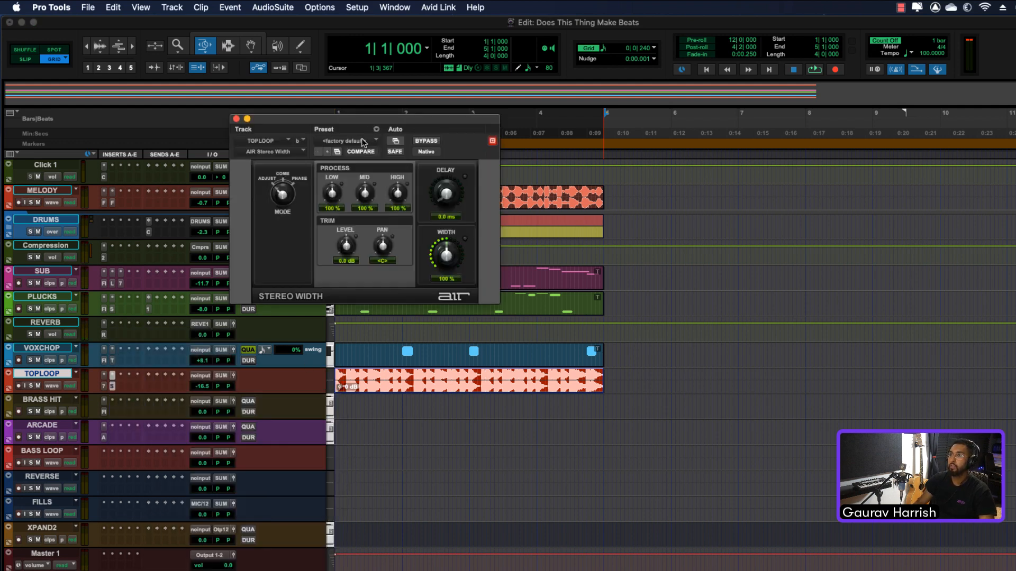
{"action": "left_click", "coordinate": [362, 140]}
{"action": "left_click", "coordinate": [357, 93]}
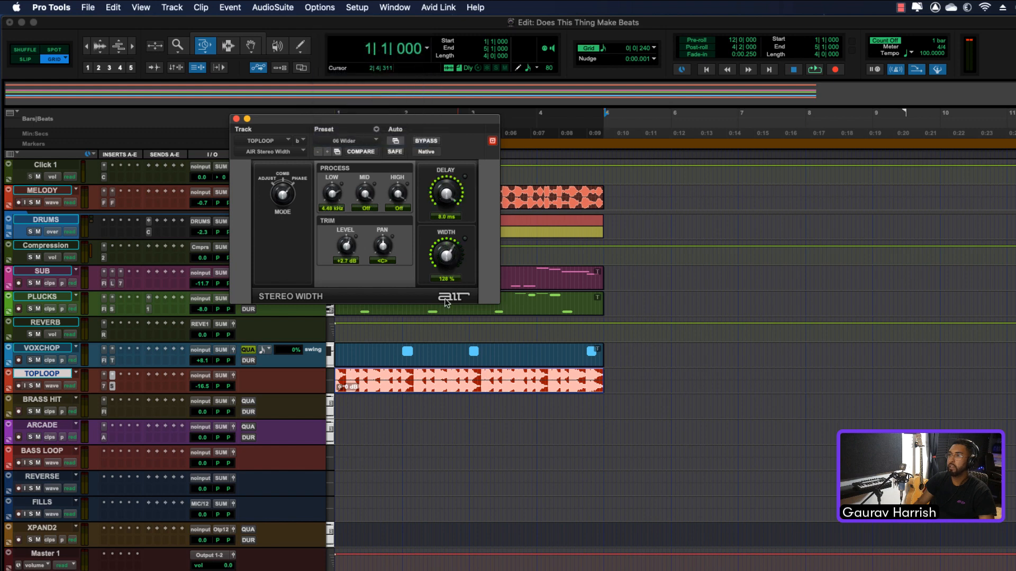
Step: Reduce TOPLOOP's Stereo Width amount below 100% and set TOPLOOP to -21.7 dB and VOXCHOP to +10.0 dB during playback
{"action": "left_click_drag", "start_coordinate": [445, 303], "coordinate": [446, 338]}
{"action": "key", "text": "space"}
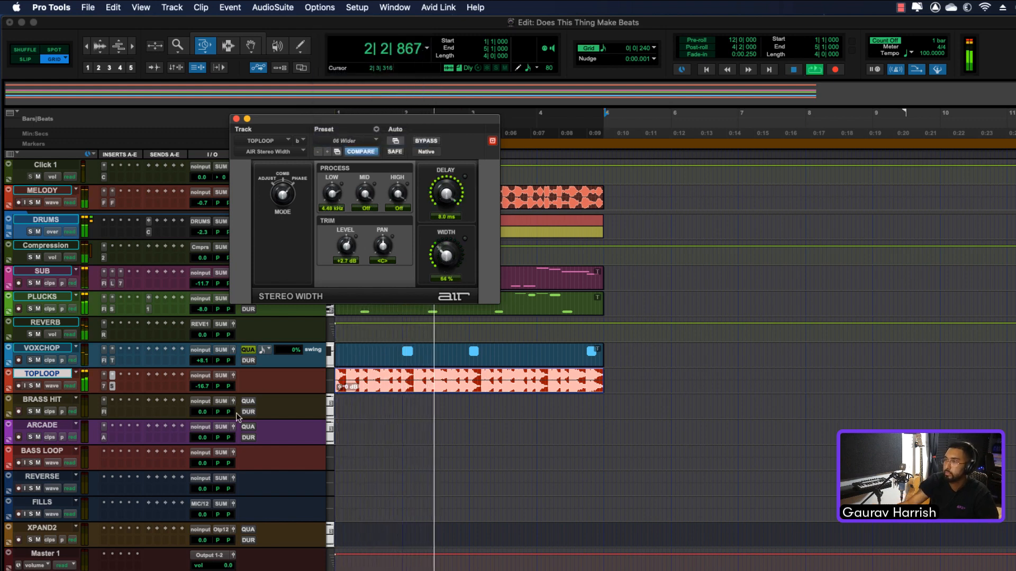
{"action": "left_click", "coordinate": [236, 119]}
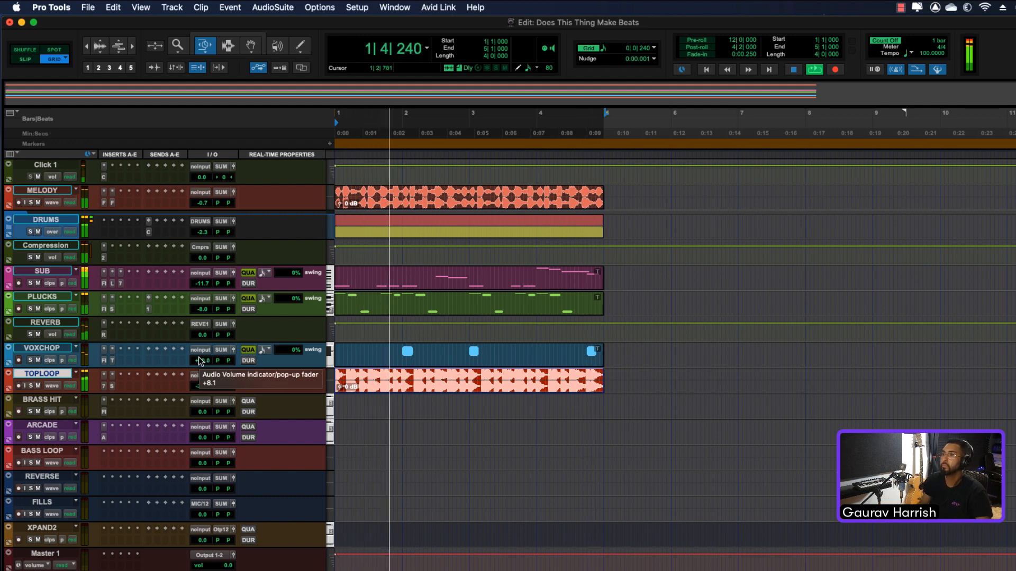
{"action": "key", "text": "space"}
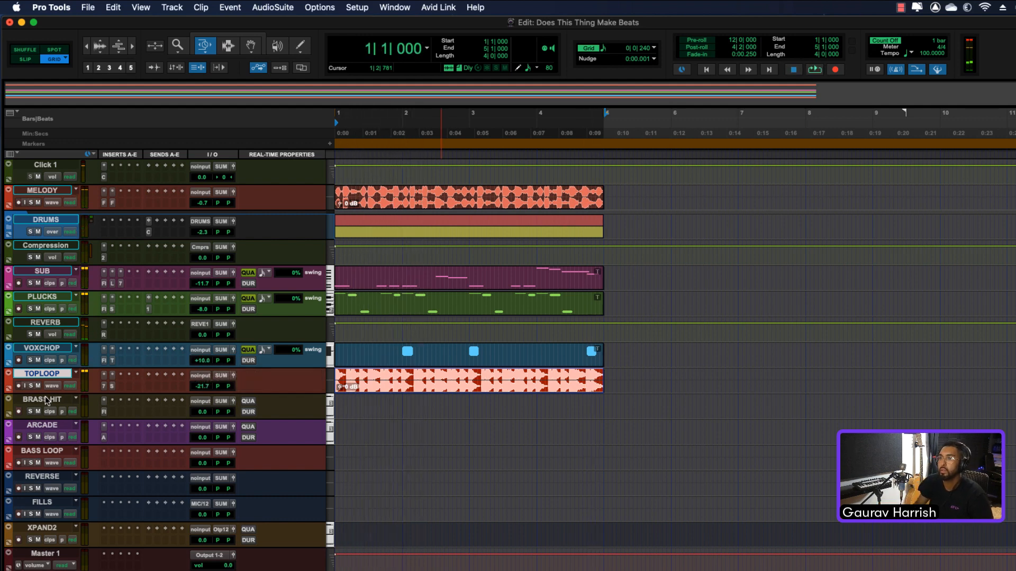
Step: Inspect the Dope brass.wav sample mapping in the Falcon instrument on BRASS HIT, then close the plug-in window
{"action": "left_click", "coordinate": [46, 397]}
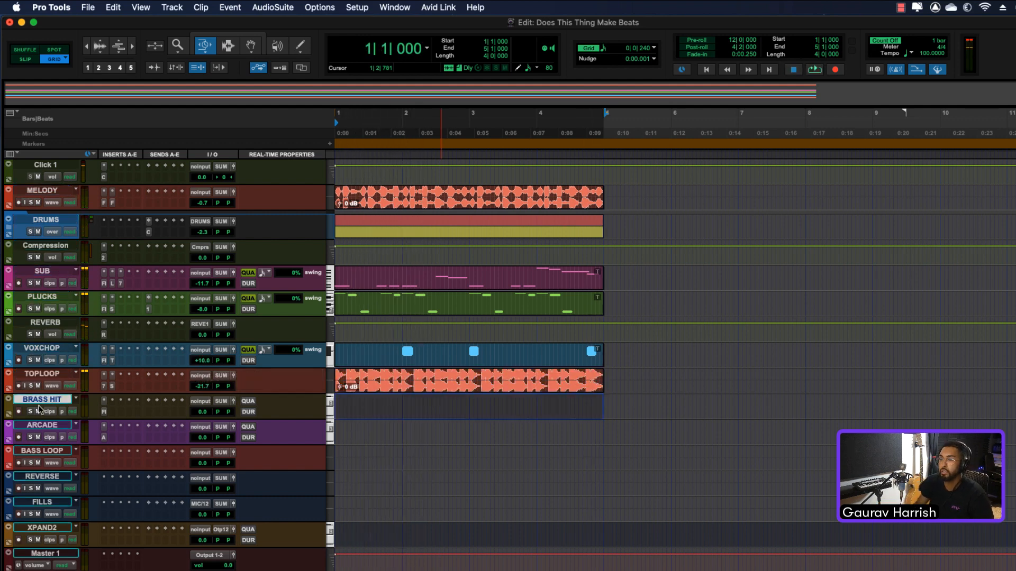
{"action": "left_click", "coordinate": [104, 412]}
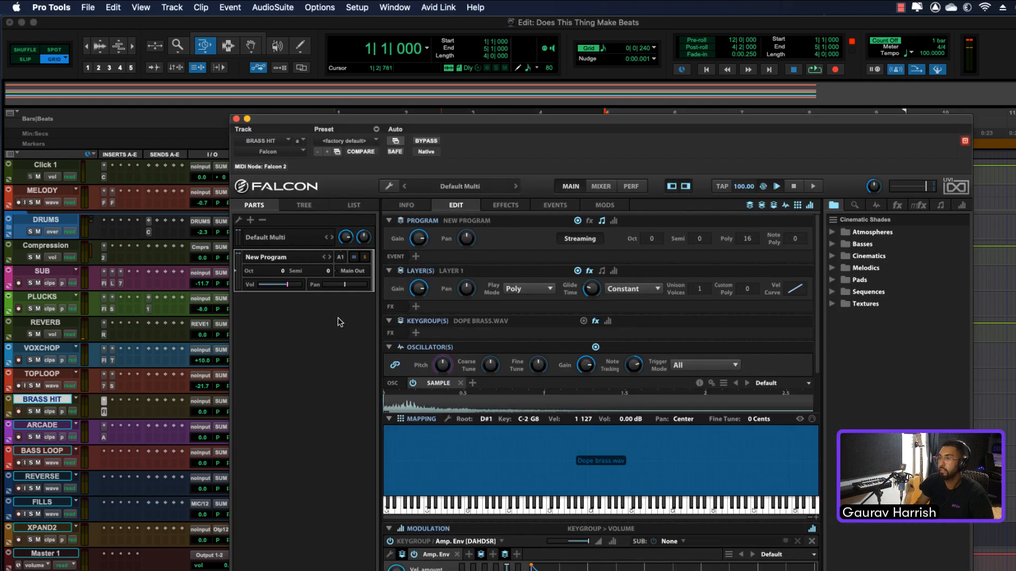
{"action": "left_click", "coordinate": [237, 119]}
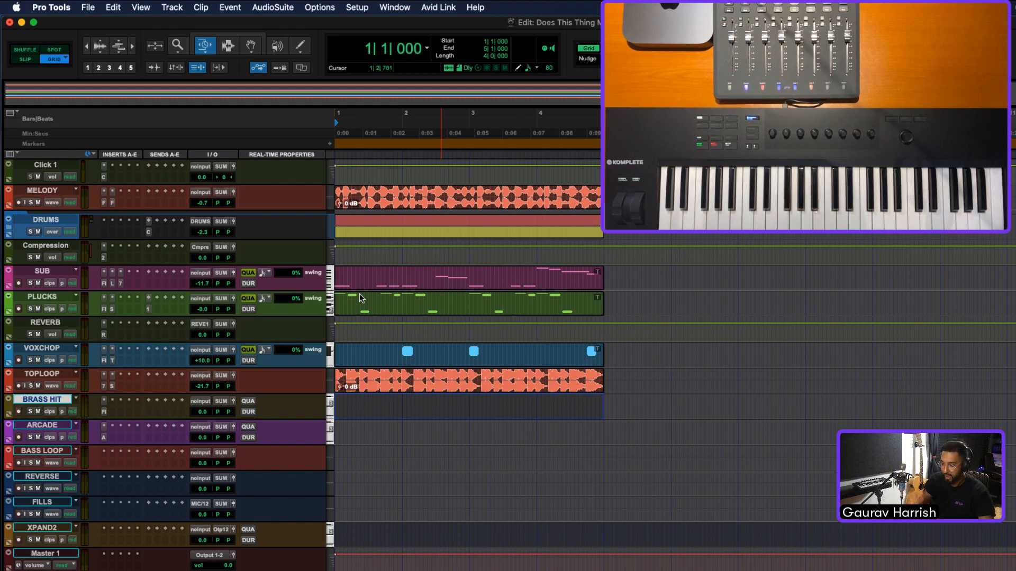
Step: Audition the loop, then record brass hits at the start of bars 1 and 3 on BRASS HIT
{"action": "key", "text": "space"}
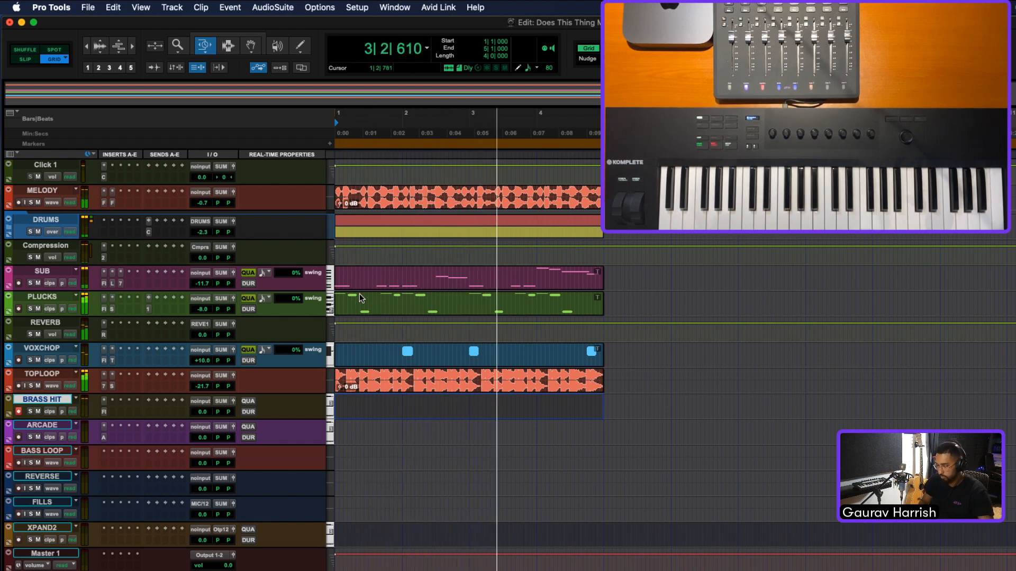
{"action": "key", "text": "space"}
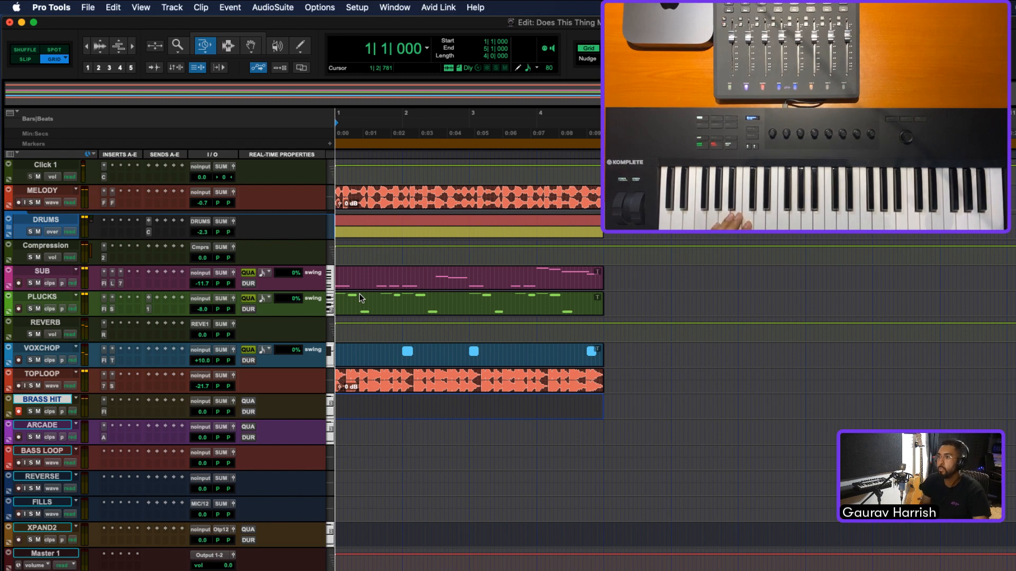
{"action": "key", "text": "super+space"}
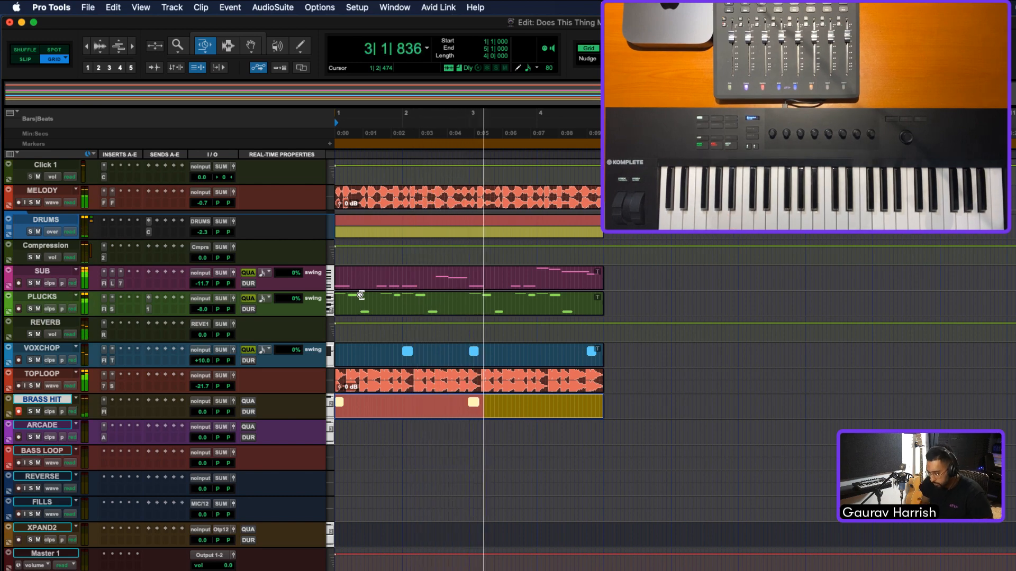
{"action": "key", "text": "space"}
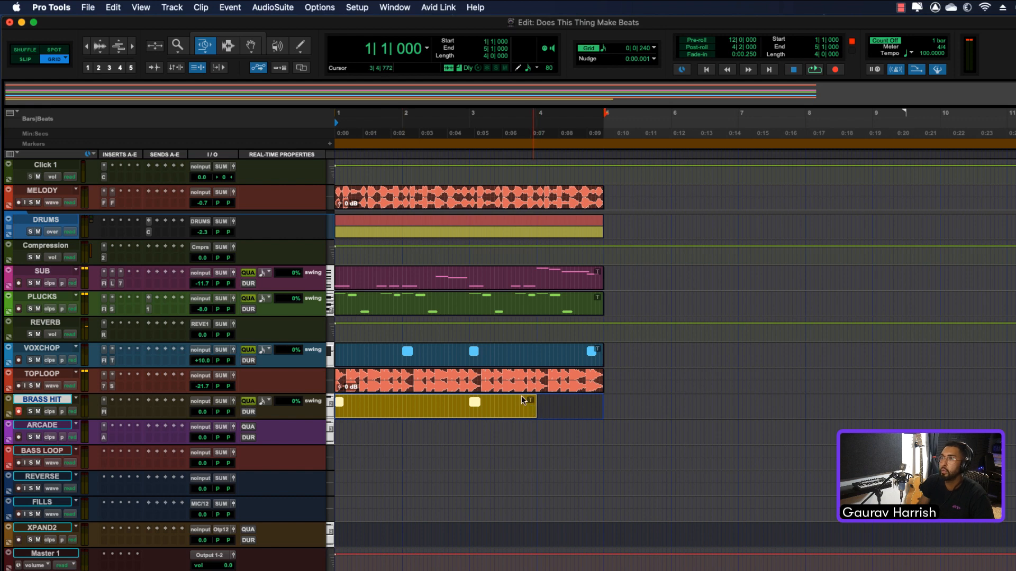
Step: Activate the Smart Tool and extend the recorded BRASS HIT clip to the end of bar 4
{"action": "left_click", "coordinate": [204, 53]}
{"action": "left_click", "coordinate": [222, 52]}
{"action": "left_click", "coordinate": [222, 36]}
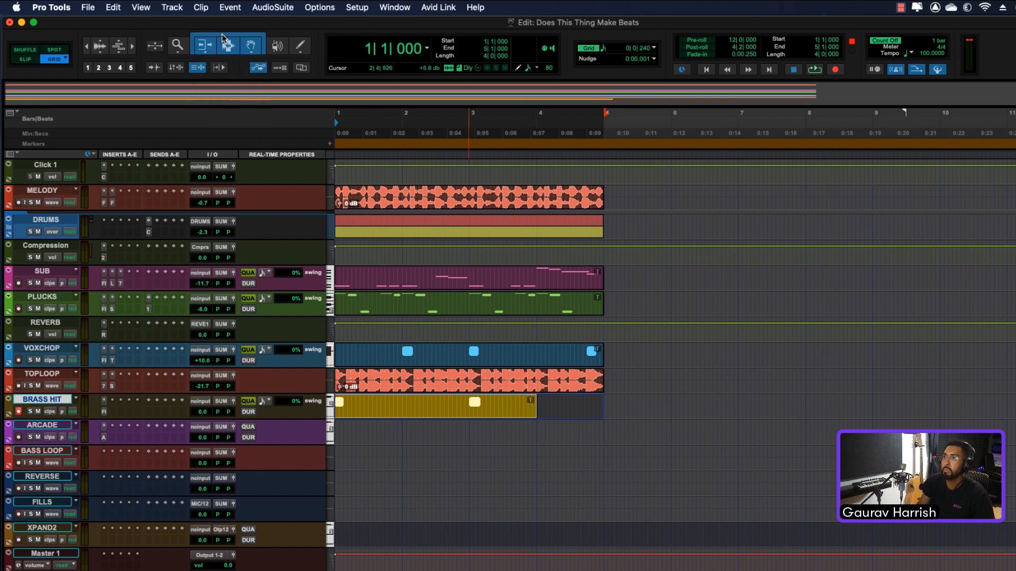
{"action": "left_click_drag", "start_coordinate": [533, 411], "coordinate": [605, 411]}
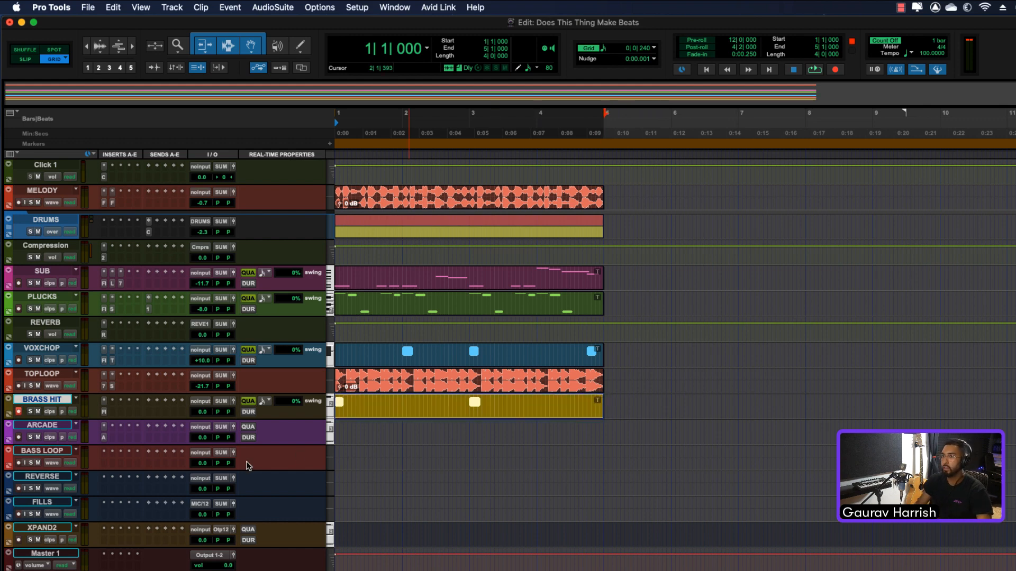
Step: Enlarge and record-arm the ARCADE track, check its Arcade instrument with the Get Zurnt kit, and close the plug-in
{"action": "left_click", "coordinate": [40, 424]}
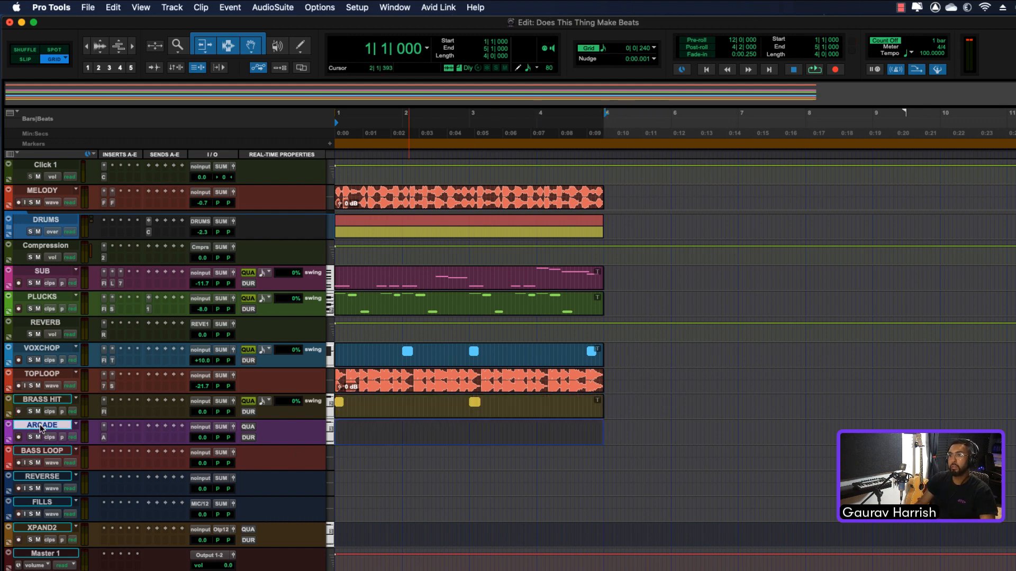
{"action": "left_click_drag", "start_coordinate": [37, 445], "coordinate": [36, 469]}
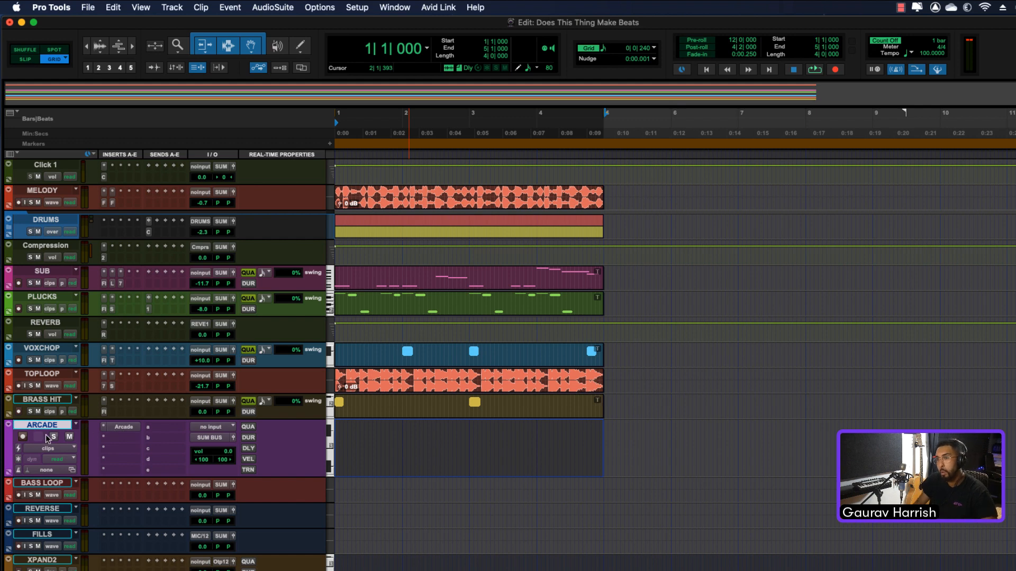
{"action": "left_click", "coordinate": [23, 436]}
{"action": "left_click", "coordinate": [127, 428]}
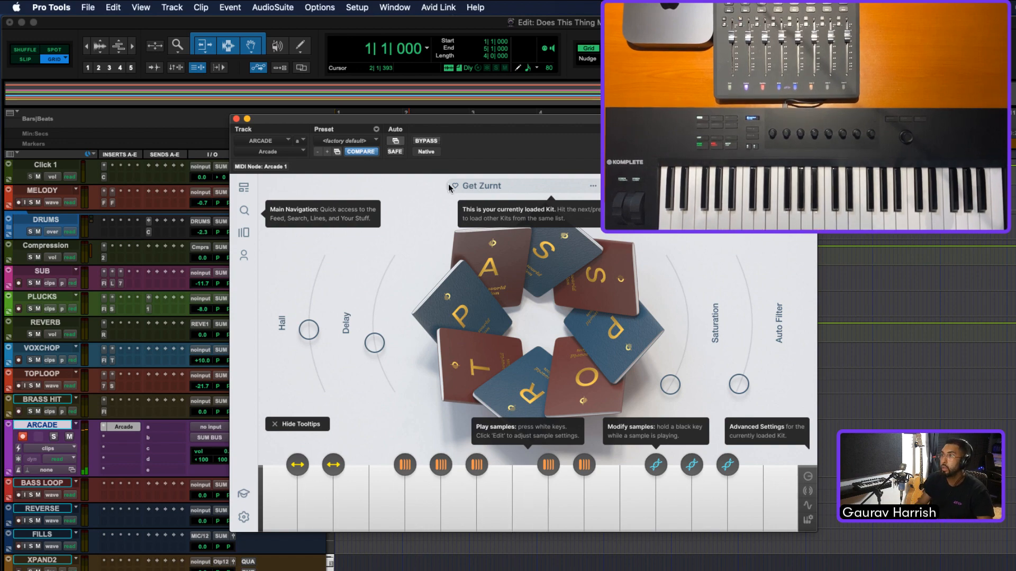
{"action": "left_click", "coordinate": [237, 120]}
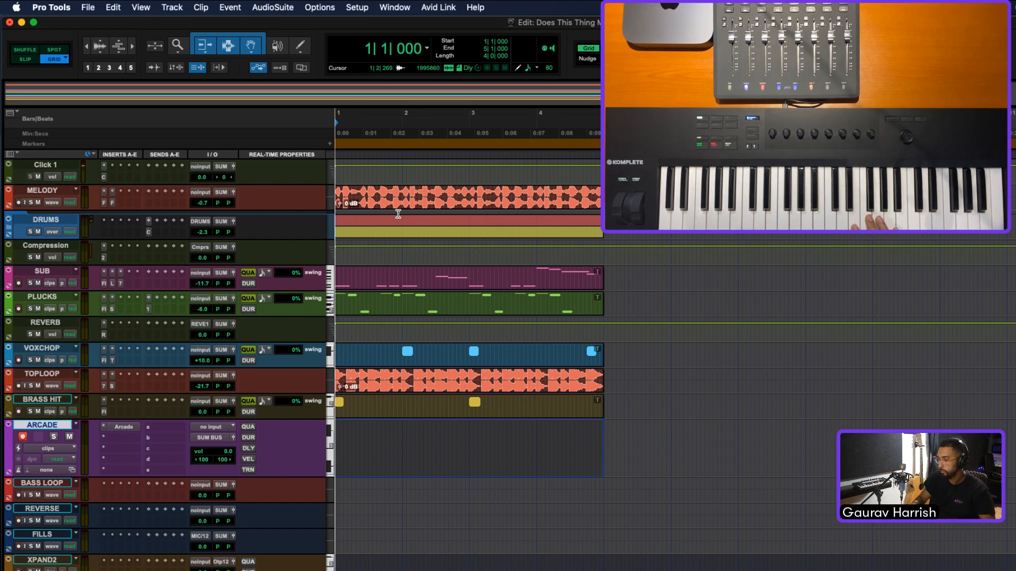
Step: Record a four-bar part on ARCADE over the loop and play it back with the other tracks
{"action": "key", "text": "super+space"}
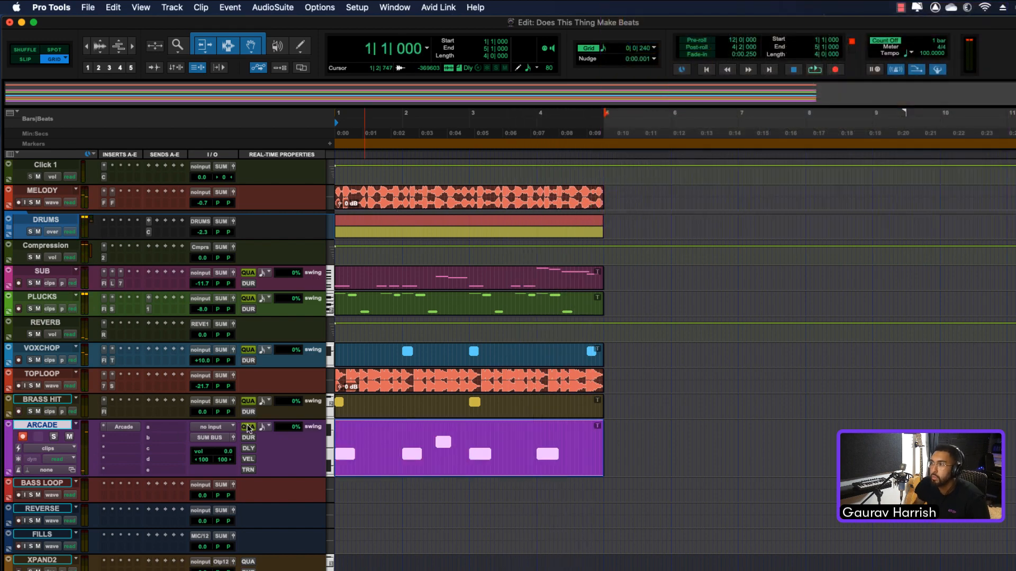
{"action": "key", "text": "space"}
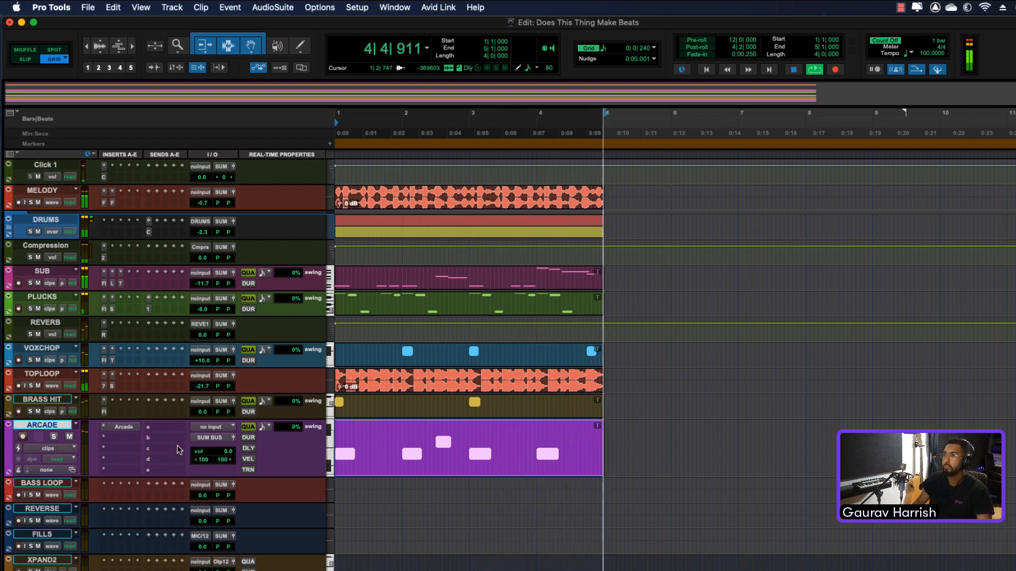
{"action": "key", "text": "space"}
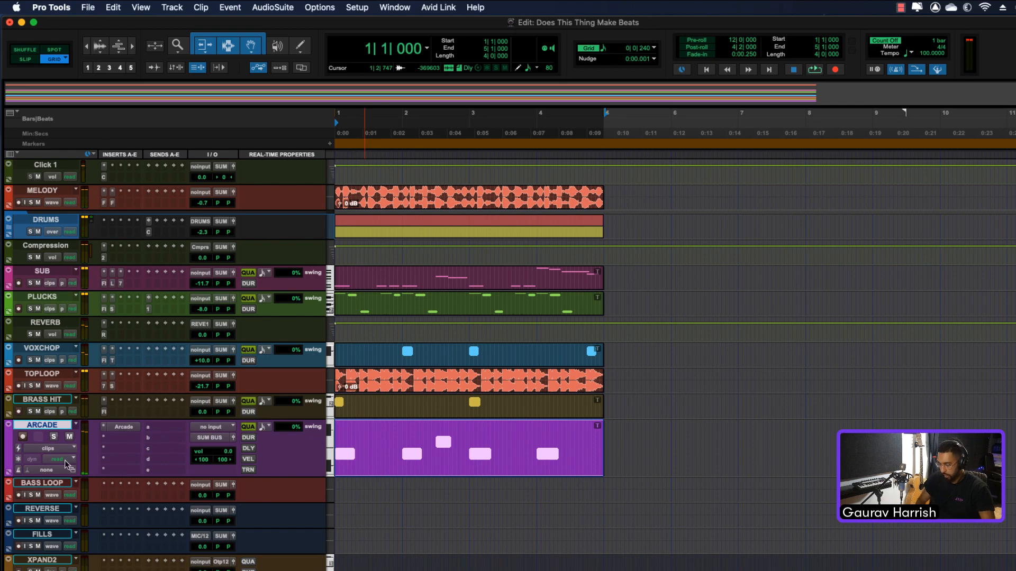
Step: Reduce the ARCADE track height to the compact size of the neighbouring tracks
{"action": "key", "text": "ctrl+alt+Down"}
{"action": "key", "text": "ctrl+alt+Down"}
{"action": "key", "text": "ctrl+alt+Down"}
{"action": "key", "text": "ctrl+alt+Up"}
{"action": "key", "text": "ctrl+alt+Up"}
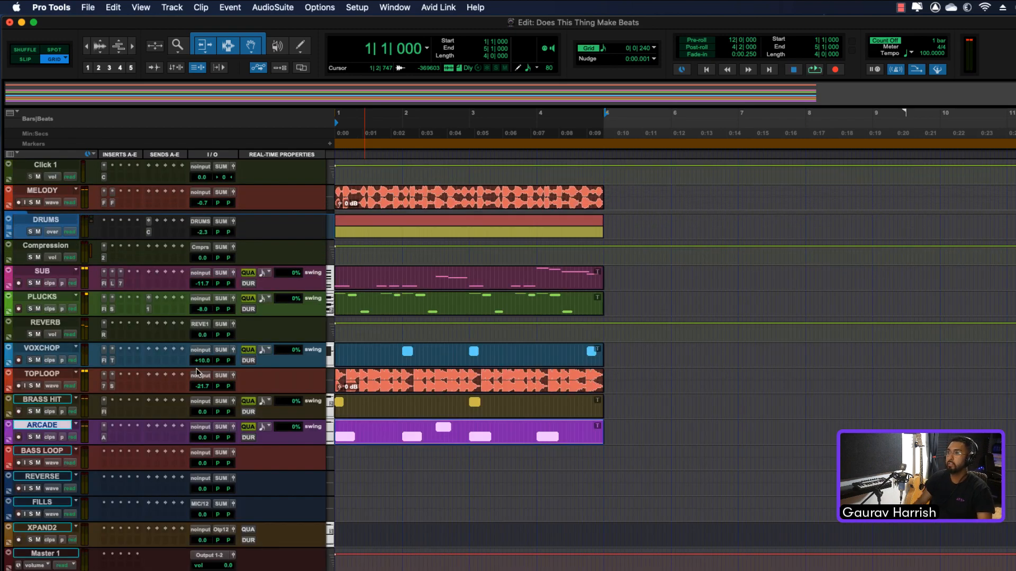
Step: Expand the DRUMS folder, select the four-bar clips on every track except TOPLOOP, and duplicate them twice through bar 12
{"action": "left_click", "coordinate": [9, 228]}
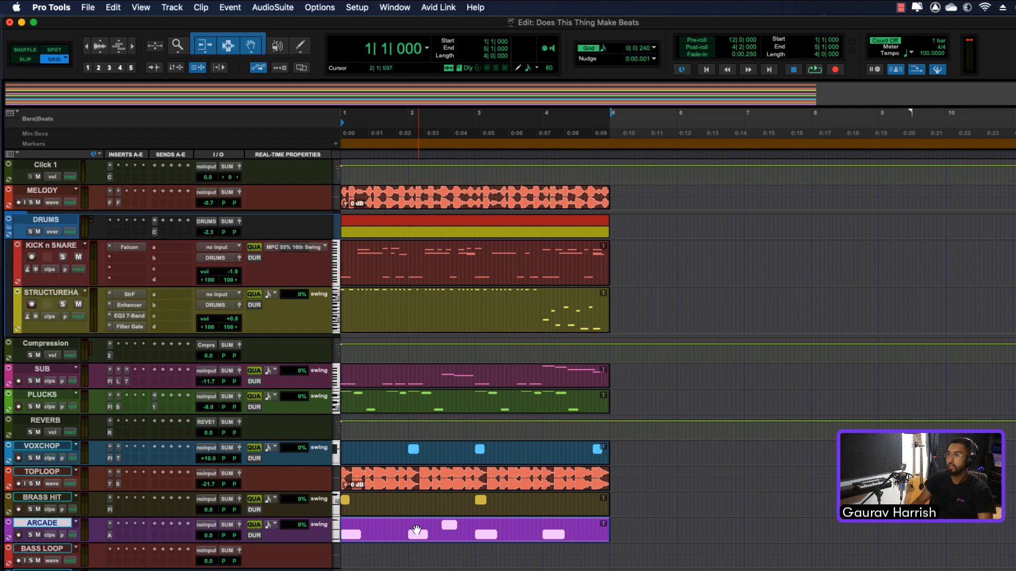
{"action": "left_click", "coordinate": [421, 510], "text": "shift"}
{"action": "left_click", "coordinate": [407, 456], "text": "shift"}
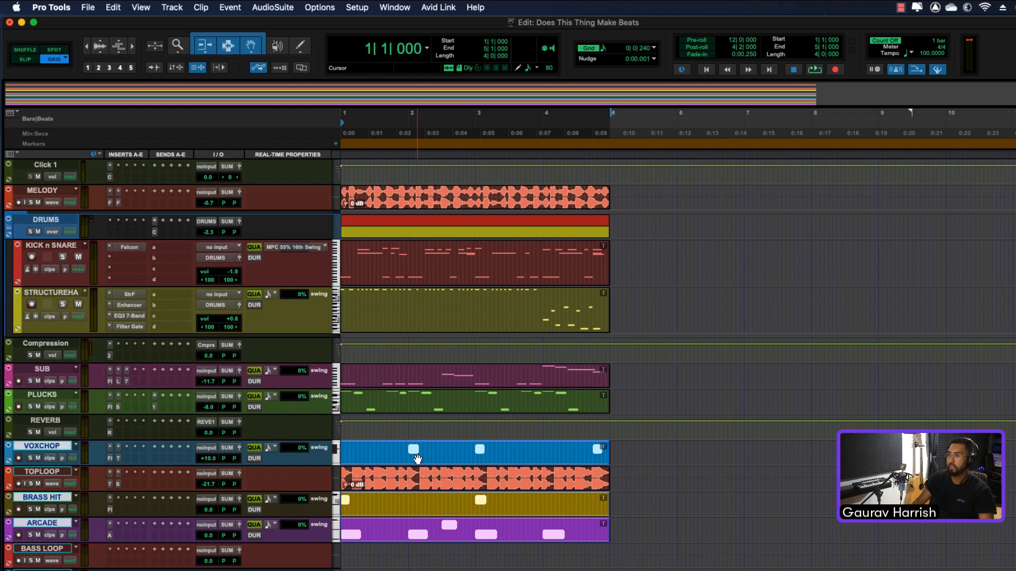
{"action": "left_click", "coordinate": [428, 404], "text": "shift"}
{"action": "left_click", "coordinate": [422, 375], "text": "shift"}
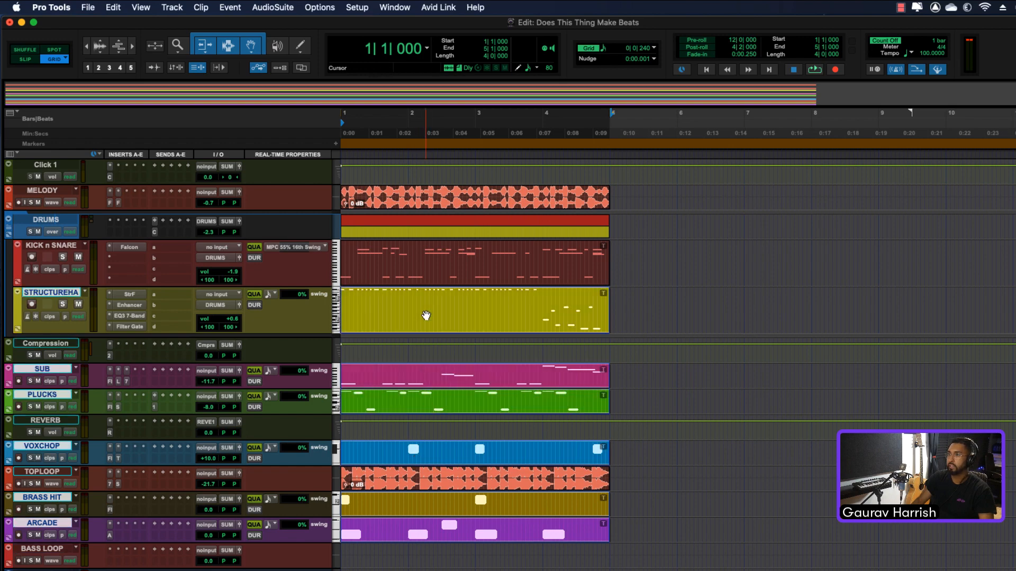
{"action": "left_click", "coordinate": [426, 315], "text": "shift"}
{"action": "left_click", "coordinate": [426, 275], "text": "shift"}
{"action": "left_click", "coordinate": [424, 208], "text": "shift"}
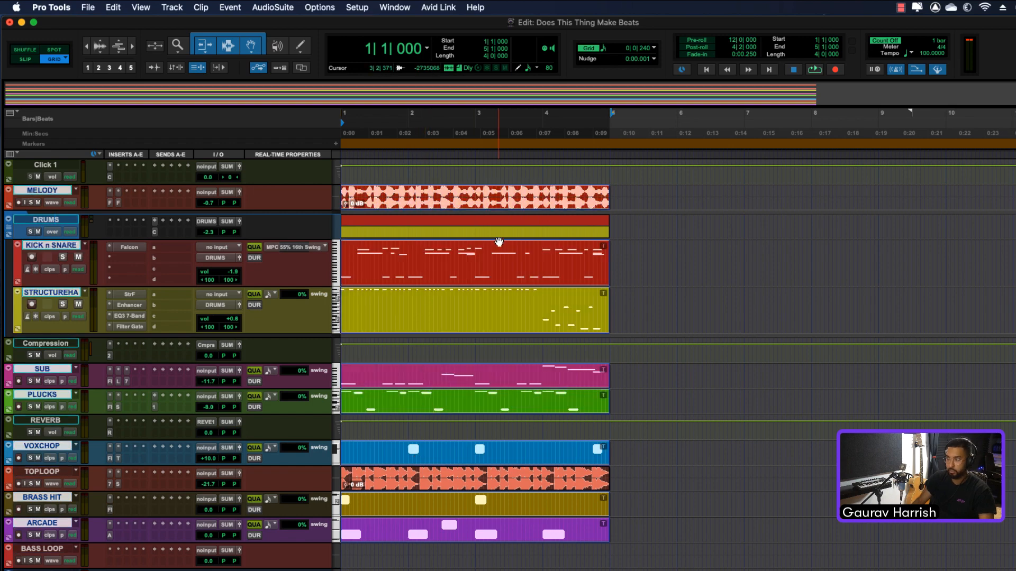
{"action": "key", "text": "super+d"}
{"action": "scroll", "coordinate": [753, 326], "scroll_direction": "right", "scroll_amount": 5}
{"action": "key", "text": "super+d"}
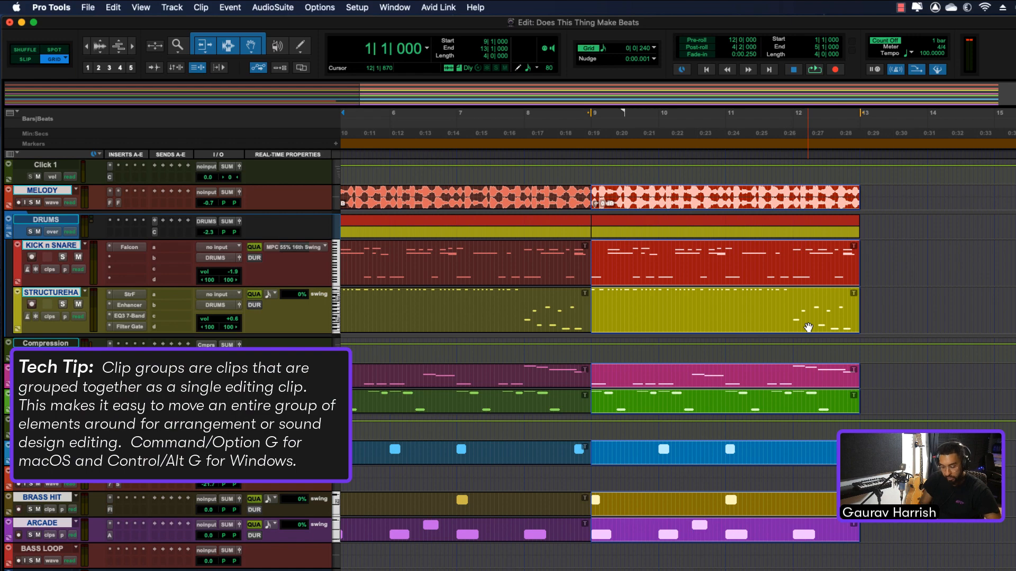
Step: Group the duplicated clips in bars 9 to 12 into a clip group
{"action": "key", "text": "super+alt+g"}
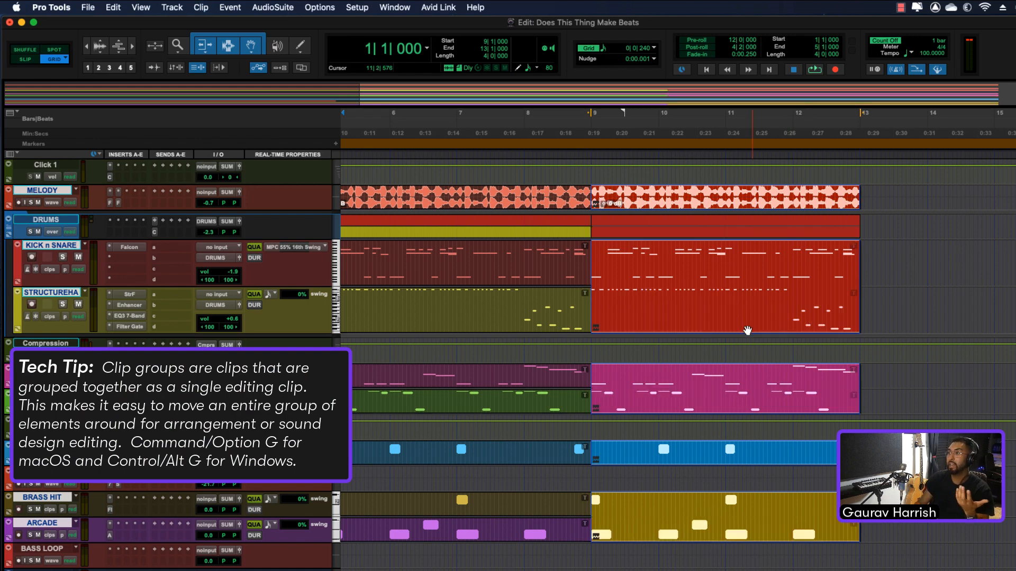
{"action": "mouse_move", "coordinate": [747, 330]}
{"action": "left_mouse_down"}
{"action": "mouse_move", "coordinate": [819, 330]}
{"action": "mouse_move", "coordinate": [692, 320]}
{"action": "mouse_move", "coordinate": [811, 325]}
{"action": "mouse_move", "coordinate": [745, 323]}
{"action": "left_mouse_up"}
{"action": "left_click", "coordinate": [601, 318]}
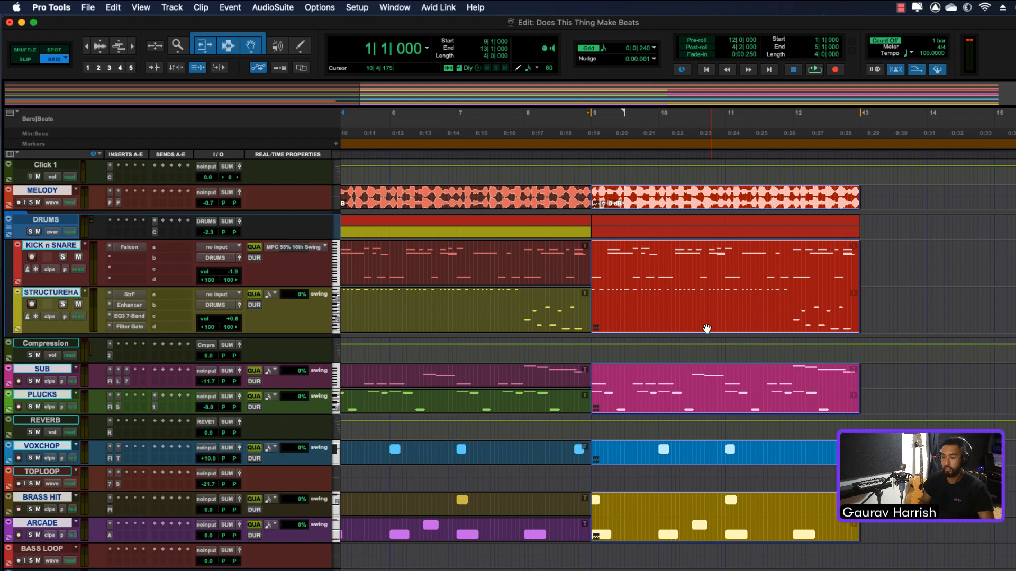
Step: Duplicate the TOPLOOP clip into bars 5 to 8 and delete the original from bars 1 to 4
{"action": "key", "text": "r"}
{"action": "key", "text": "t"}
{"action": "key", "text": "r"}
{"action": "key", "text": "t"}
{"action": "key", "text": "r"}
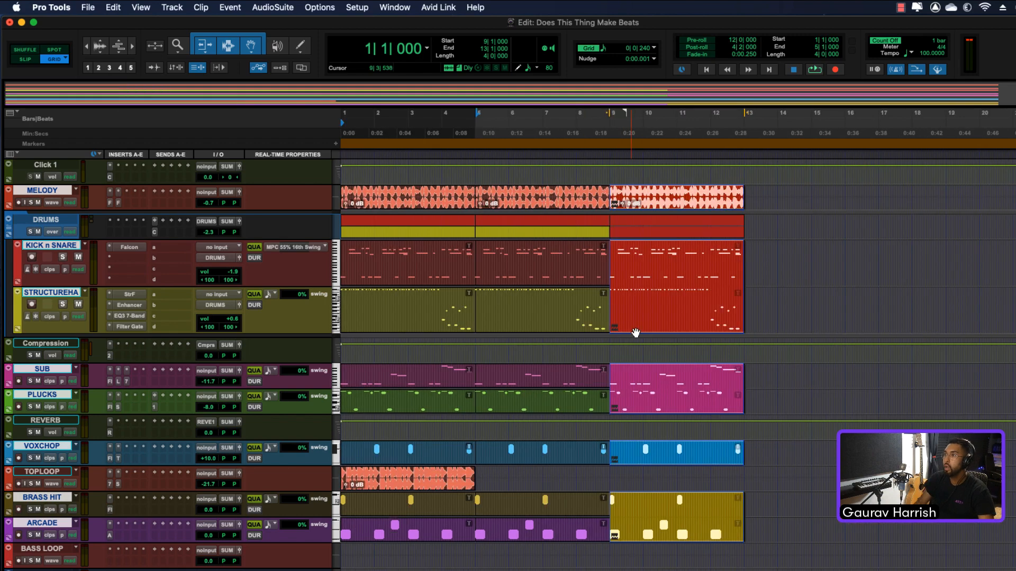
{"action": "left_click", "coordinate": [422, 489]}
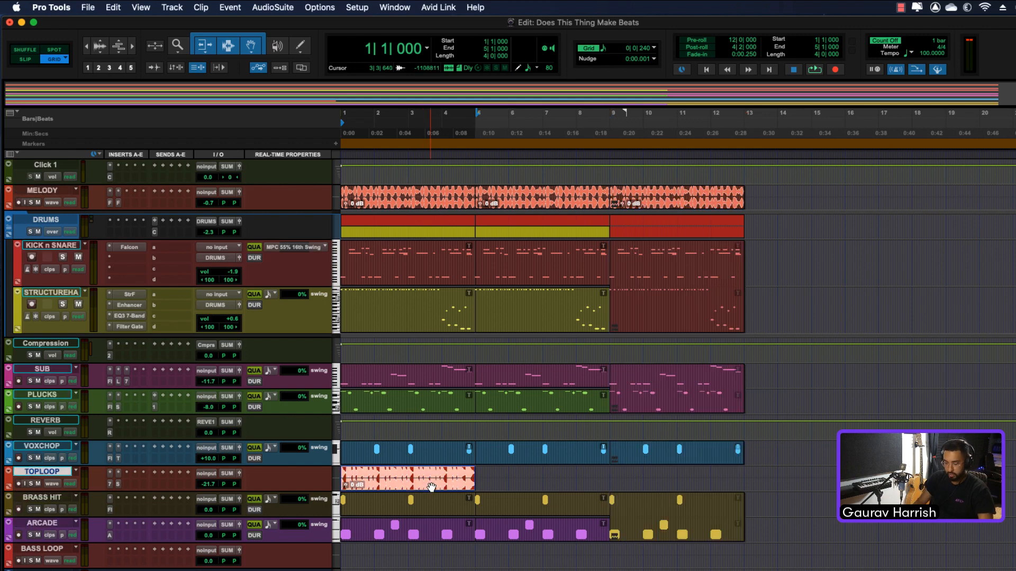
{"action": "key", "text": "super+d"}
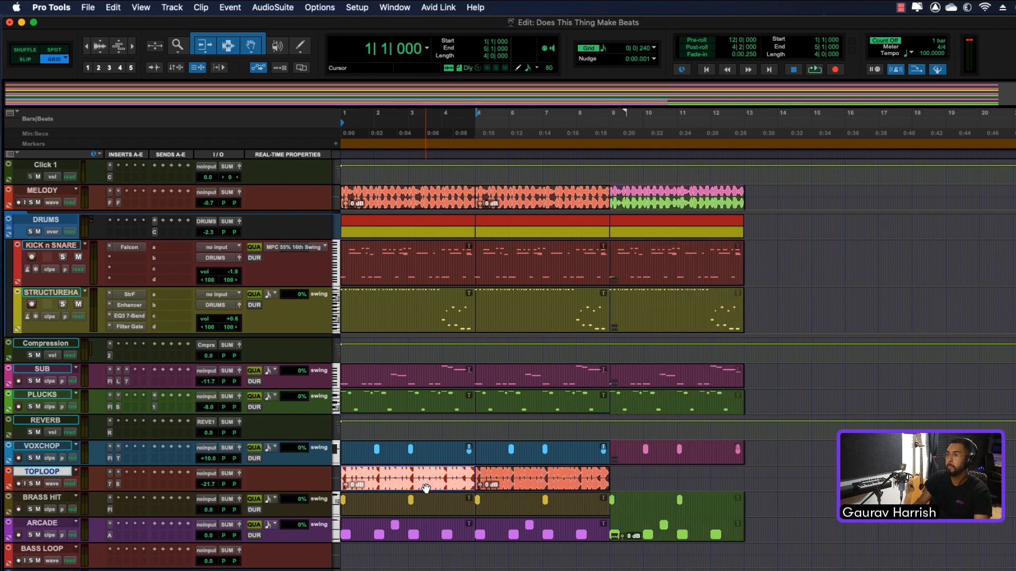
{"action": "key", "text": "BackSpace"}
{"action": "key", "text": "super+bracketright"}
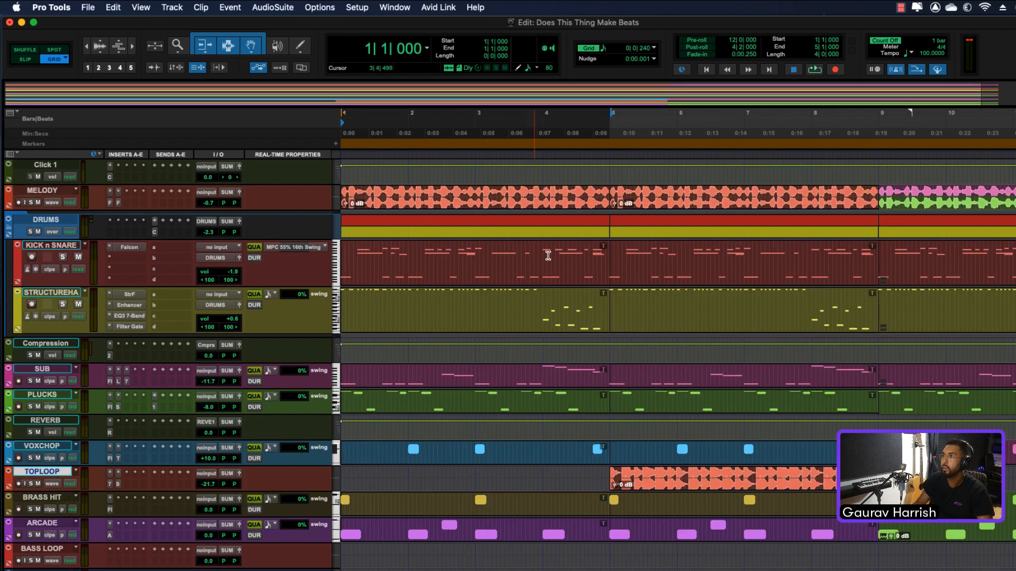
Step: Delete bars 1 to 3 of the KICK n SNARE, STRUCTUREHA and SUB parts so they enter at bar 4
{"action": "left_click_drag", "start_coordinate": [542, 252], "coordinate": [325, 253]}
{"action": "key", "text": "BackSpace"}
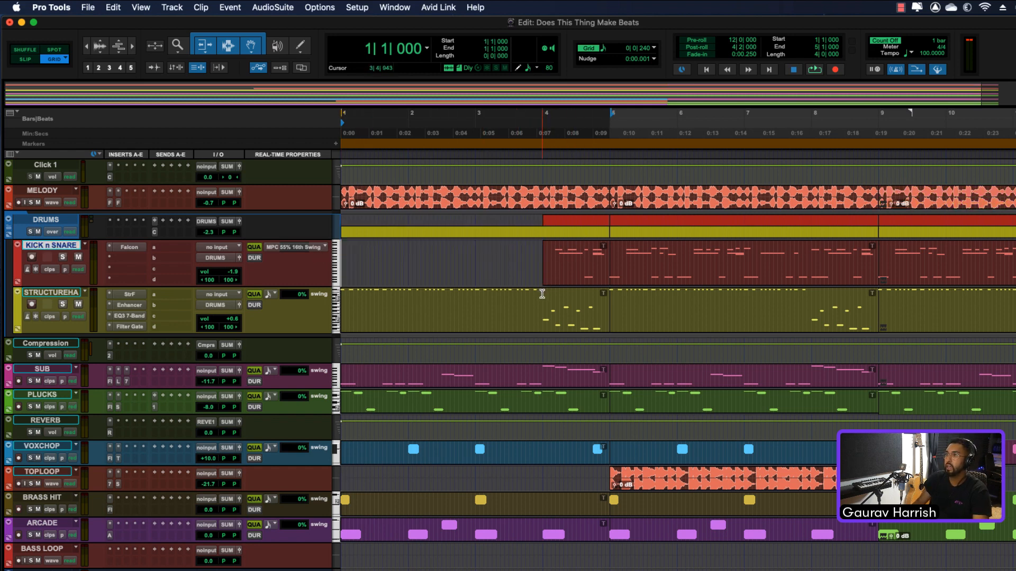
{"action": "left_click_drag", "start_coordinate": [545, 312], "coordinate": [341, 312]}
{"action": "key", "text": "BackSpace"}
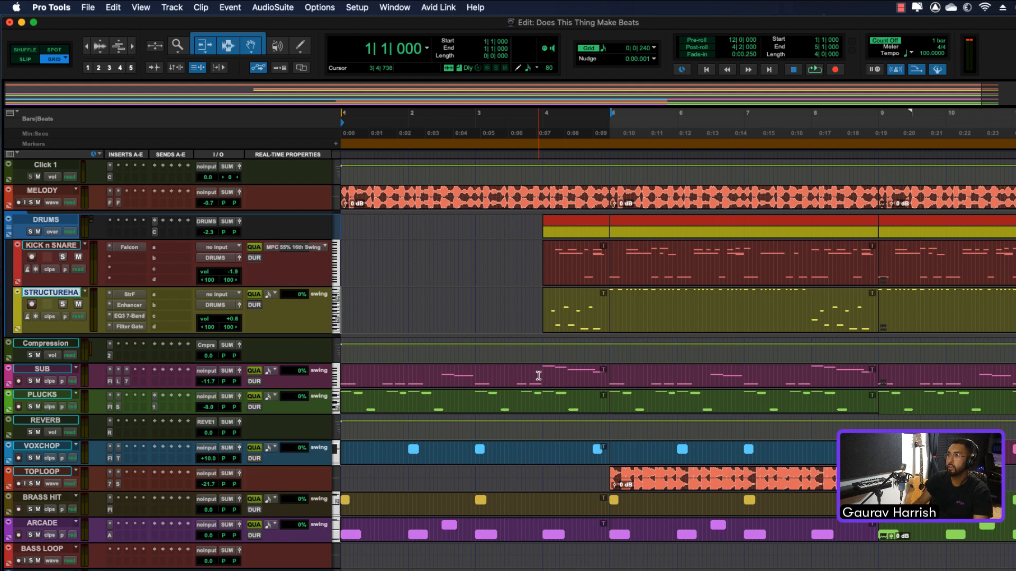
{"action": "left_click_drag", "start_coordinate": [539, 373], "coordinate": [296, 373]}
{"action": "key", "text": "BackSpace"}
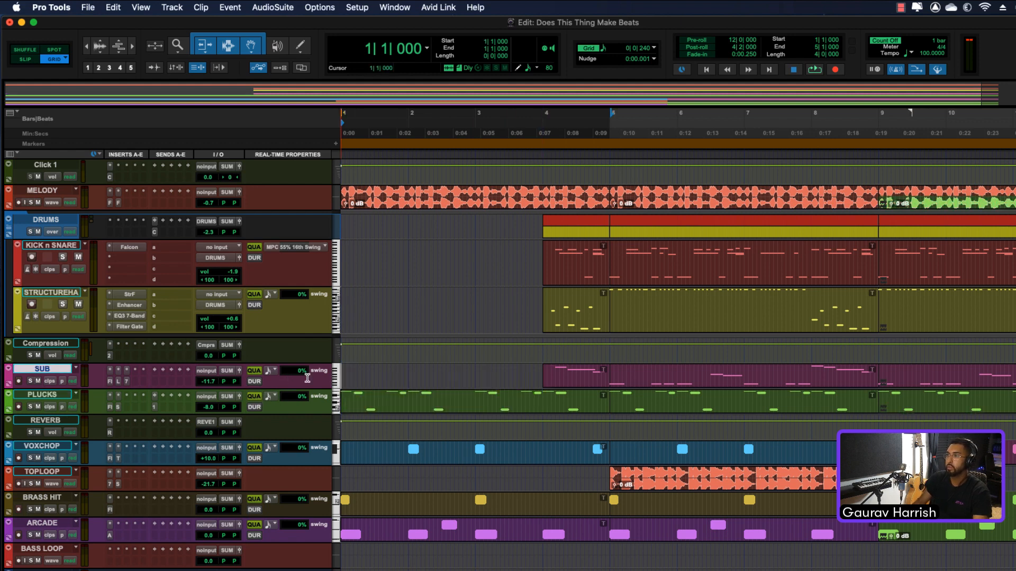
Step: Turn off the metronome
{"action": "left_click", "coordinate": [897, 69]}
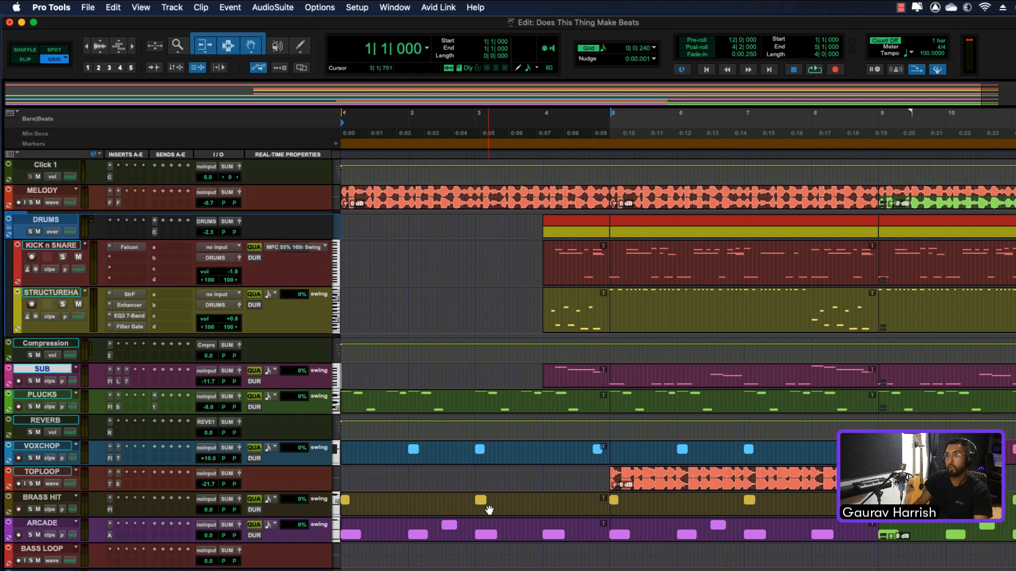
{"action": "key", "text": "r"}
{"action": "key", "text": "t"}
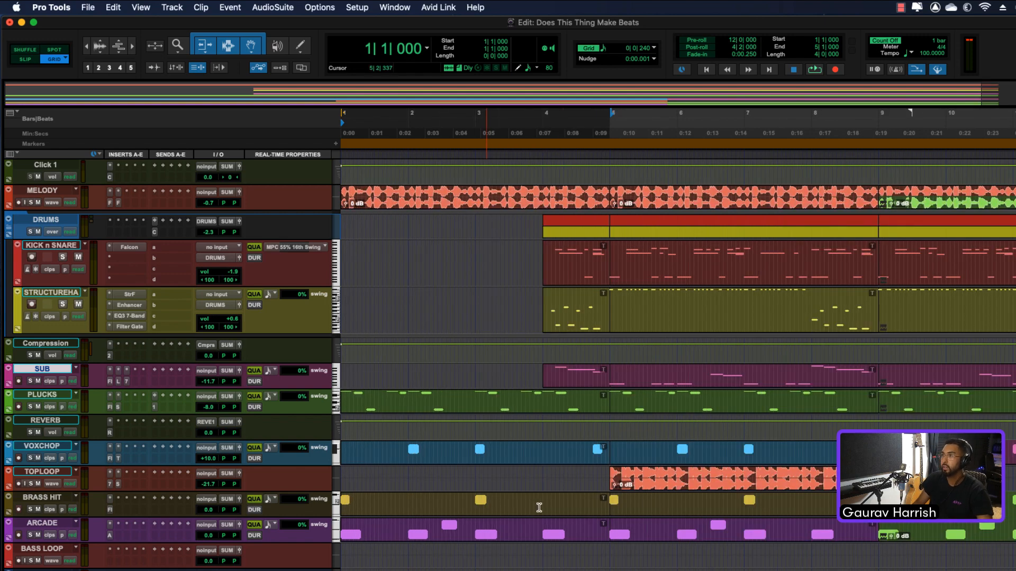
{"action": "key", "text": "r"}
{"action": "scroll", "coordinate": [520, 527], "scroll_direction": "down", "scroll_amount": 5}
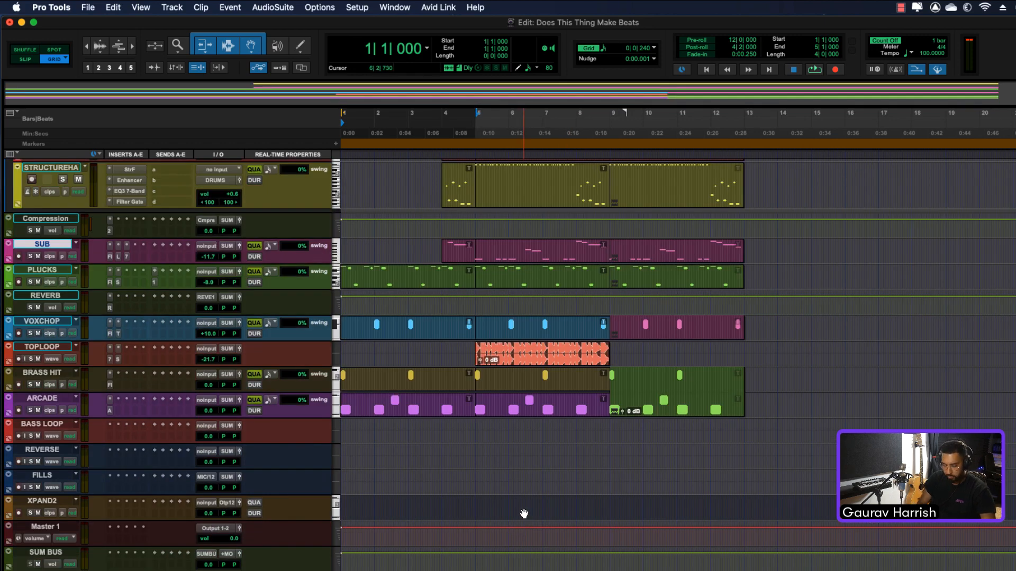
Step: Open the workspace browser and go to the Fills folder inside the personal Samples and Kits sound library
{"action": "key", "text": "alt+i"}
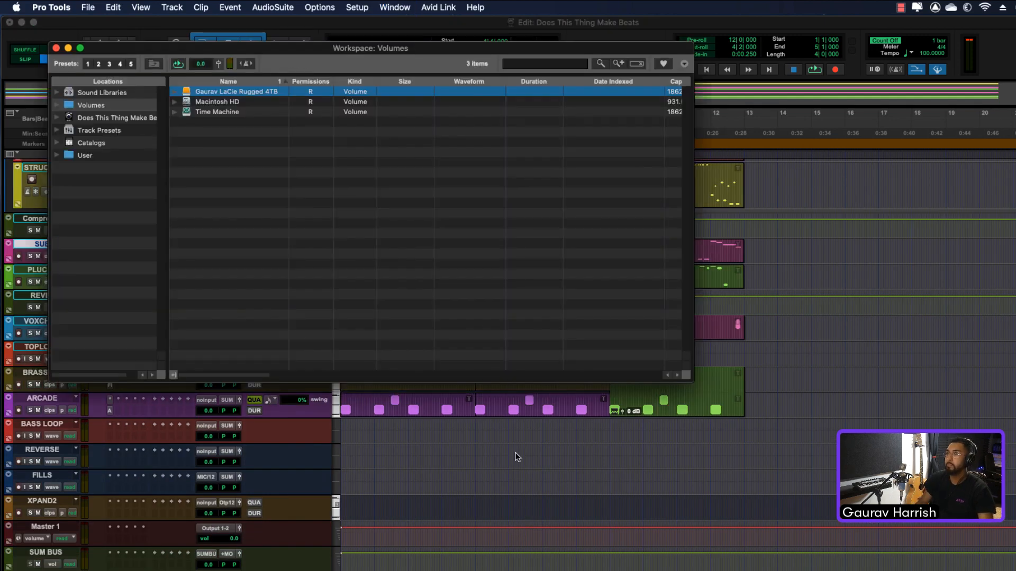
{"action": "left_click", "coordinate": [103, 92]}
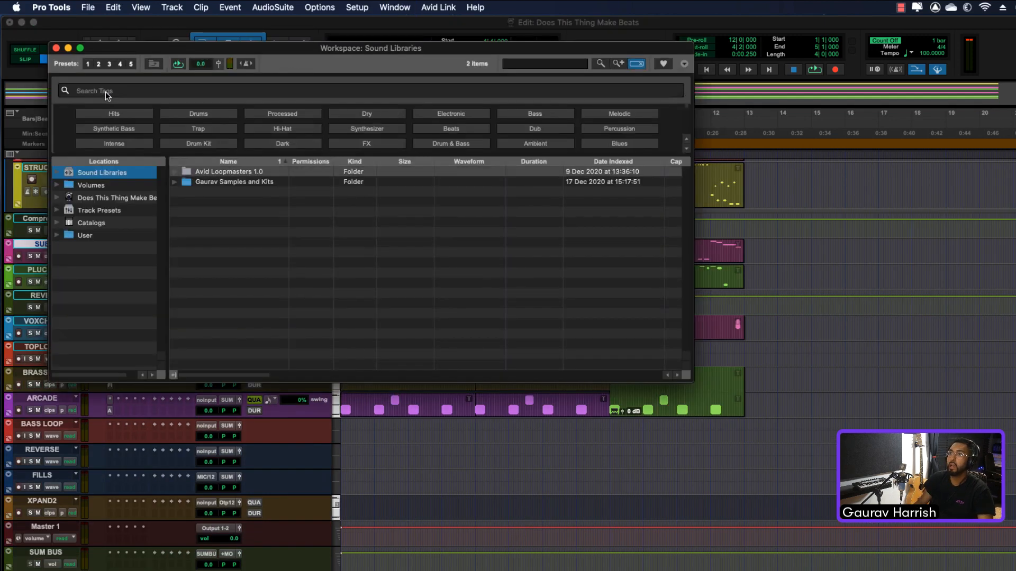
{"action": "left_click", "coordinate": [203, 184]}
{"action": "double_click", "coordinate": [202, 182]}
{"action": "left_click_drag", "start_coordinate": [270, 48], "coordinate": [810, 91]}
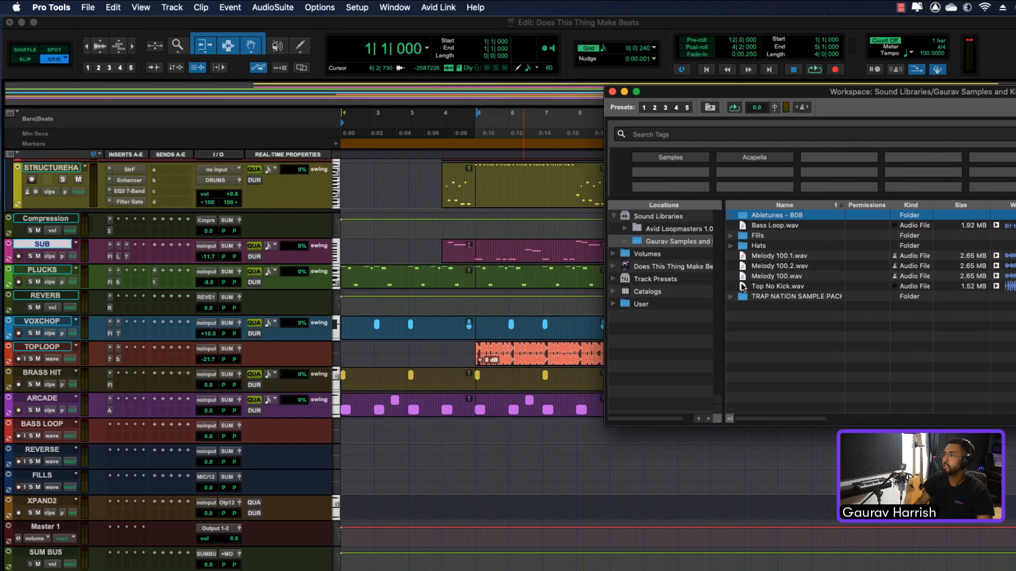
{"action": "left_click", "coordinate": [755, 238]}
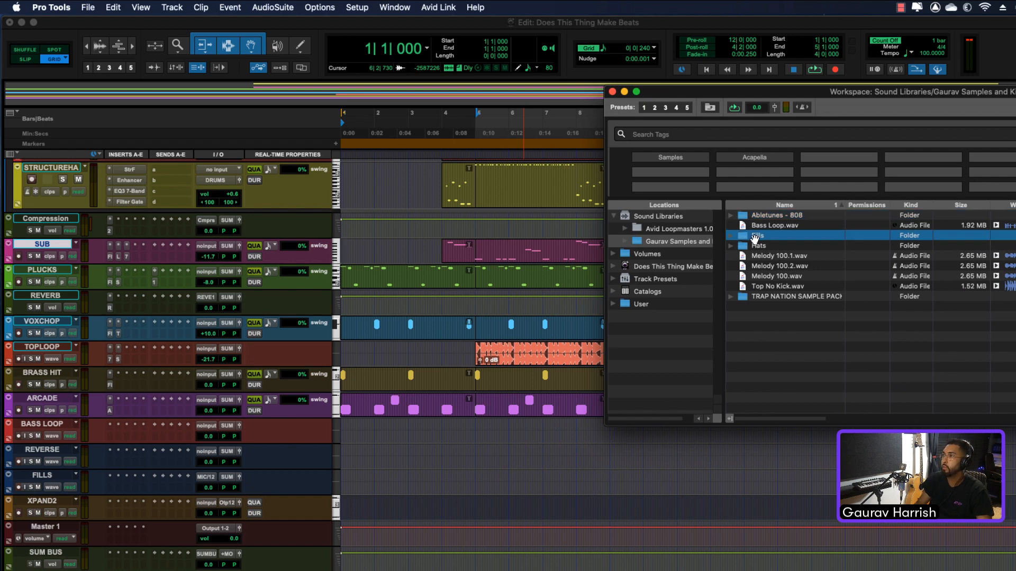
{"action": "double_click", "coordinate": [762, 239]}
Step: Import FILL.wav onto the FILLS track and REVERSE.wav onto the REVERSE track, both placed in bar 4
{"action": "left_click_drag", "start_coordinate": [769, 216], "coordinate": [443, 460]}
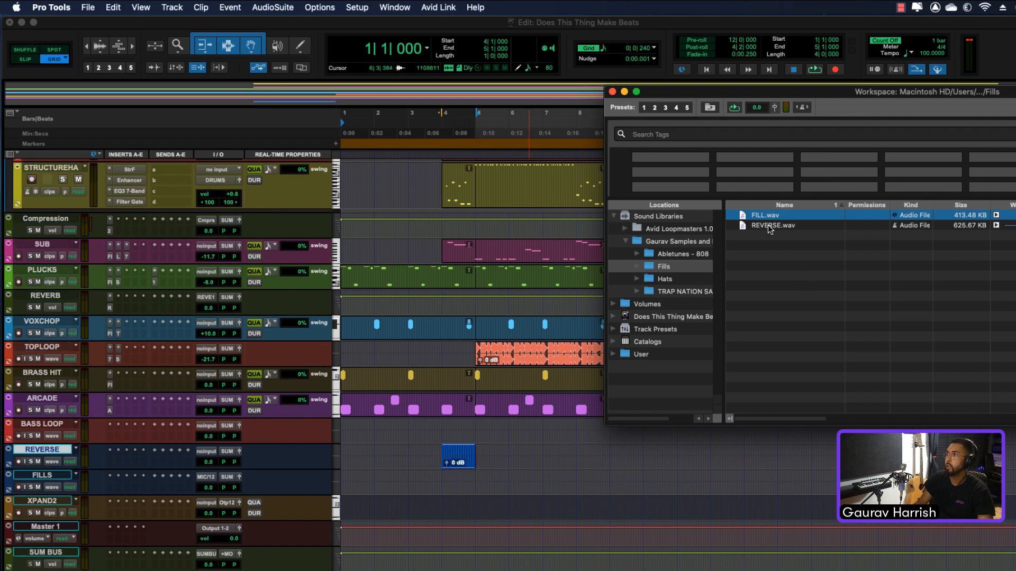
{"action": "left_click_drag", "start_coordinate": [770, 228], "coordinate": [440, 479]}
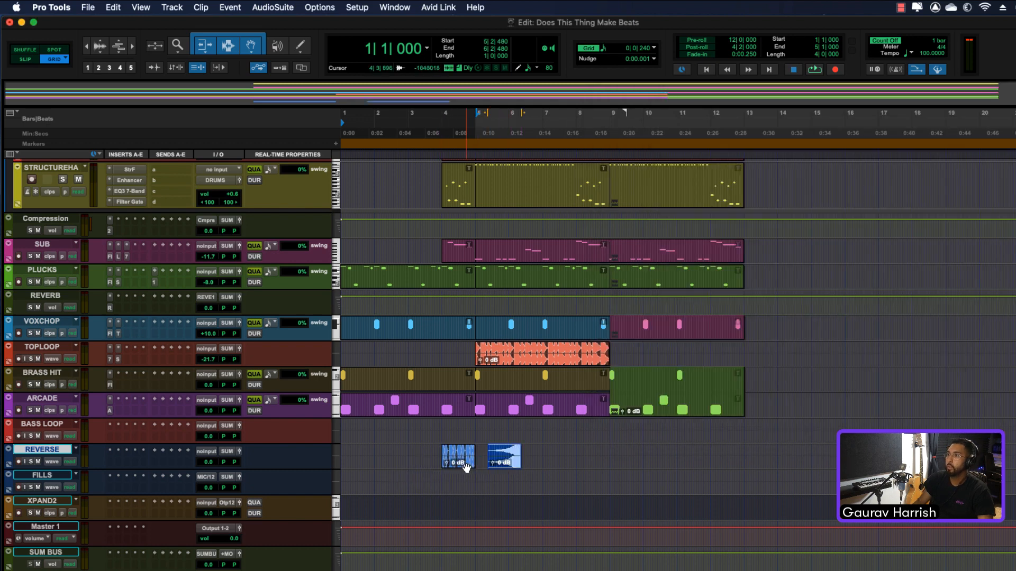
{"action": "left_click", "coordinate": [468, 472]}
{"action": "left_click_drag", "start_coordinate": [468, 470], "coordinate": [467, 495]}
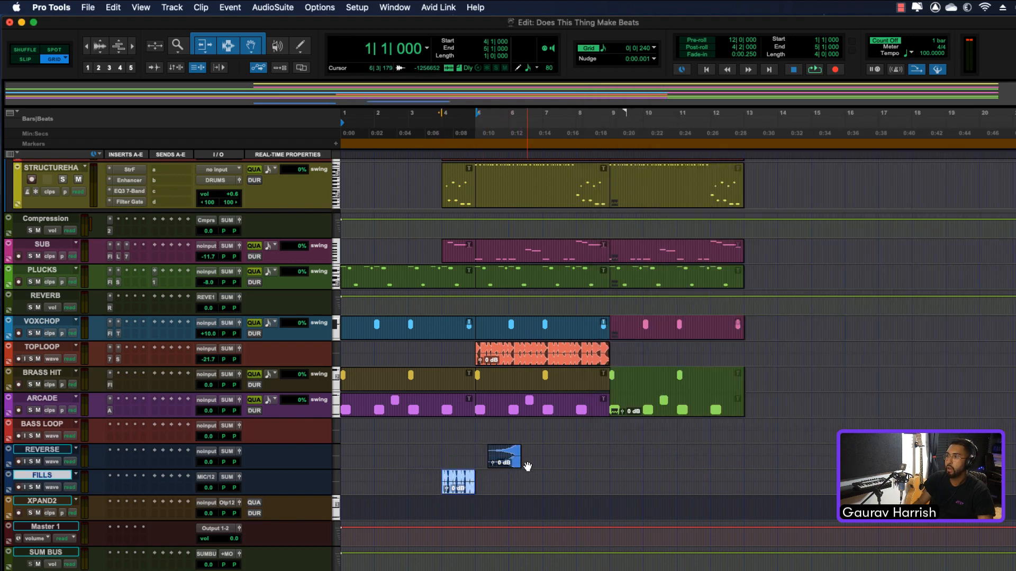
{"action": "left_click_drag", "start_coordinate": [516, 468], "coordinate": [468, 465]}
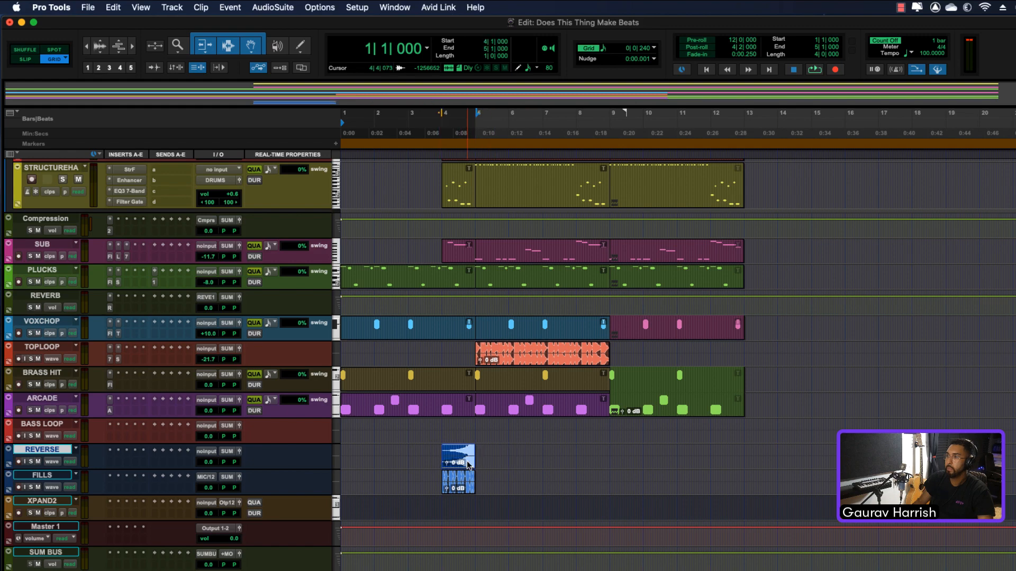
Step: Lower the clip gain of the FILLS clip in bar 4 to -8.5 dB
{"action": "key", "text": "t"}
{"action": "key", "text": "t"}
{"action": "key", "text": "t"}
{"action": "scroll", "coordinate": [657, 467], "scroll_direction": "right", "scroll_amount": 2}
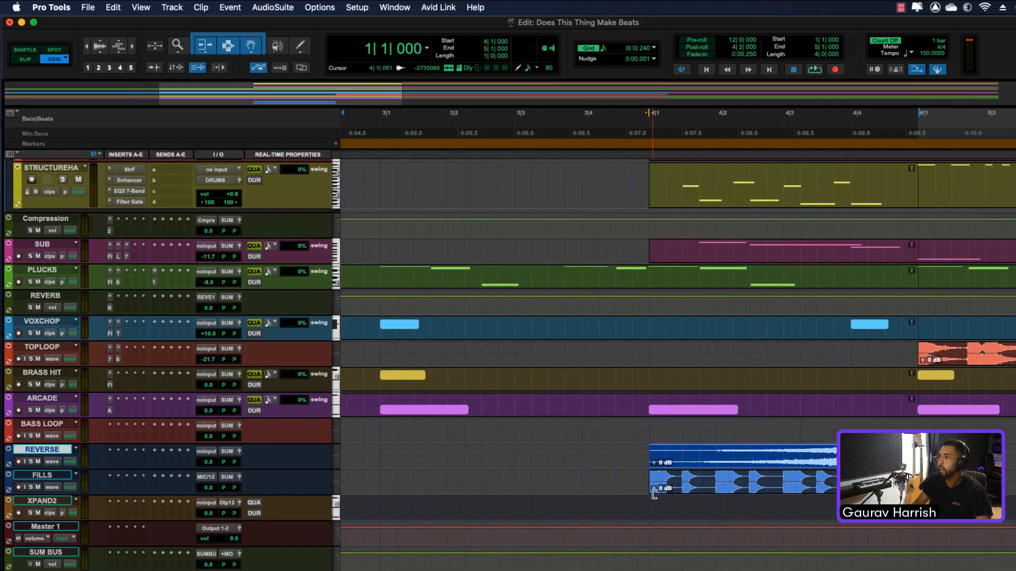
{"action": "left_click_drag", "start_coordinate": [653, 489], "coordinate": [653, 497]}
{"action": "key", "text": "r"}
{"action": "key", "text": "r"}
{"action": "key", "text": "r"}
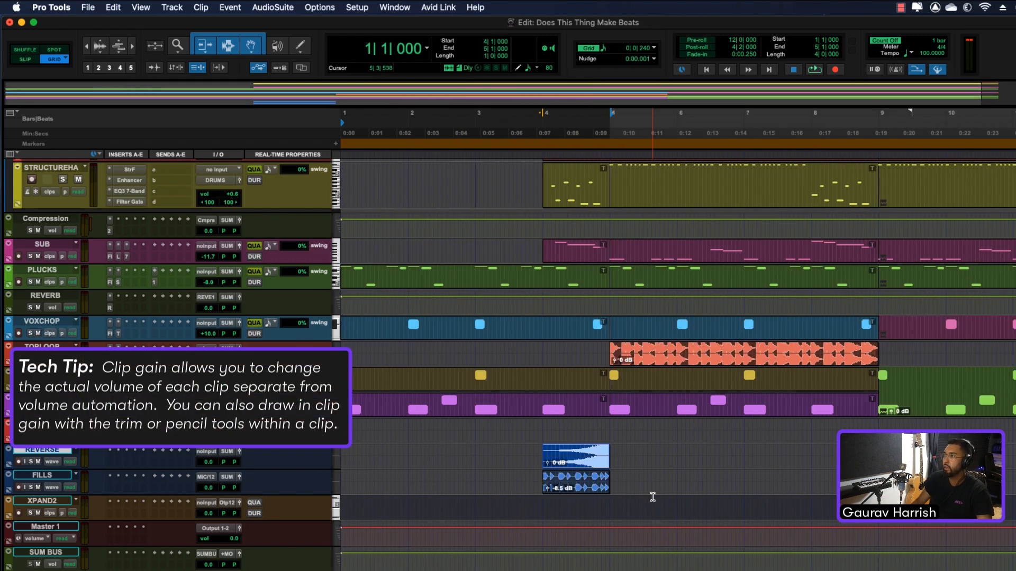
{"action": "key", "text": "t"}
{"action": "key", "text": "r"}
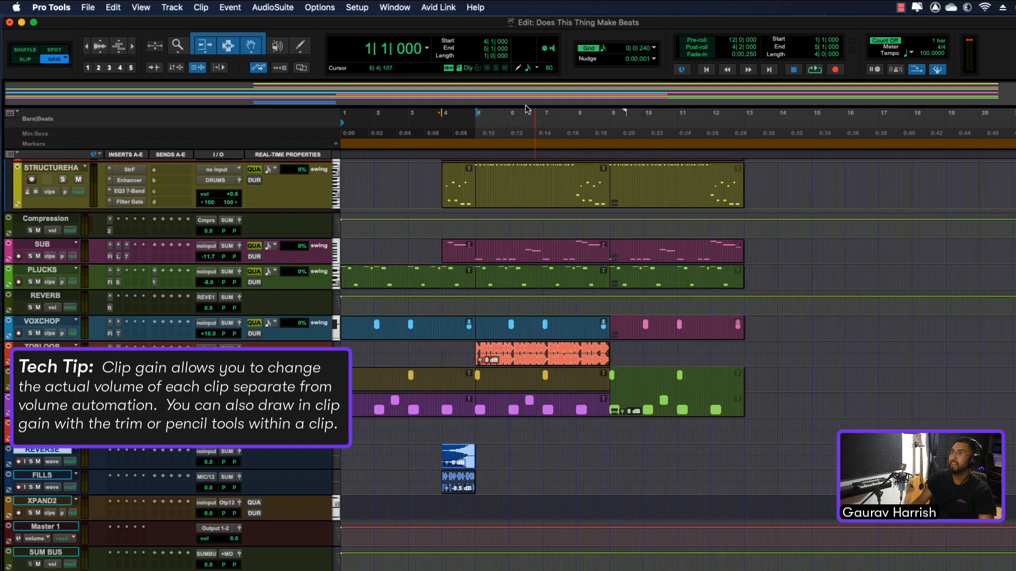
Step: Set the playback start to 3|3|720 and shrink all tracks to fit in the edit window
{"action": "left_click", "coordinate": [517, 116]}
{"action": "left_click", "coordinate": [432, 115]}
{"action": "scroll", "coordinate": [435, 241], "scroll_direction": "up", "scroll_amount": 5}
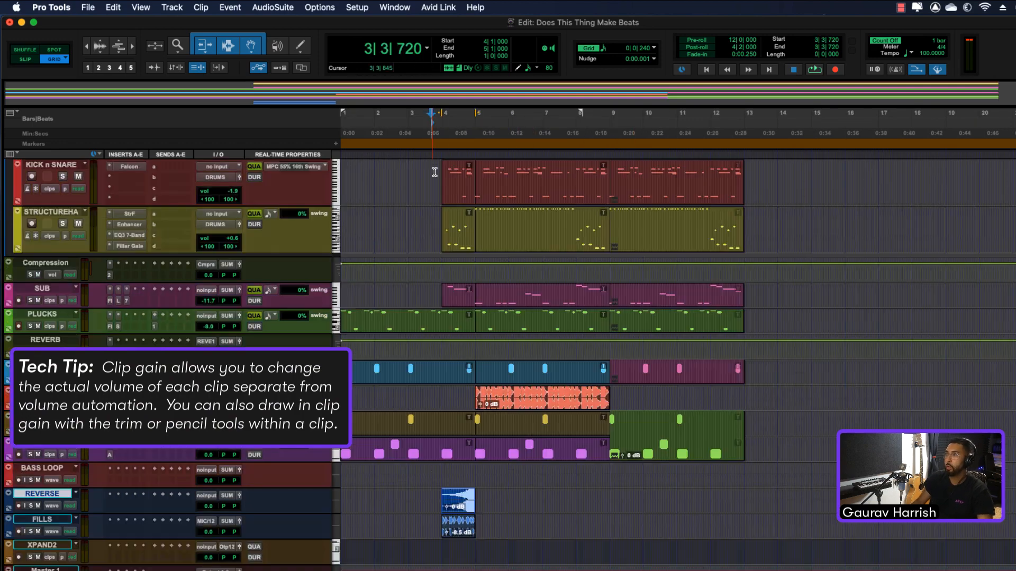
{"action": "key", "text": "ctrl+alt+Down"}
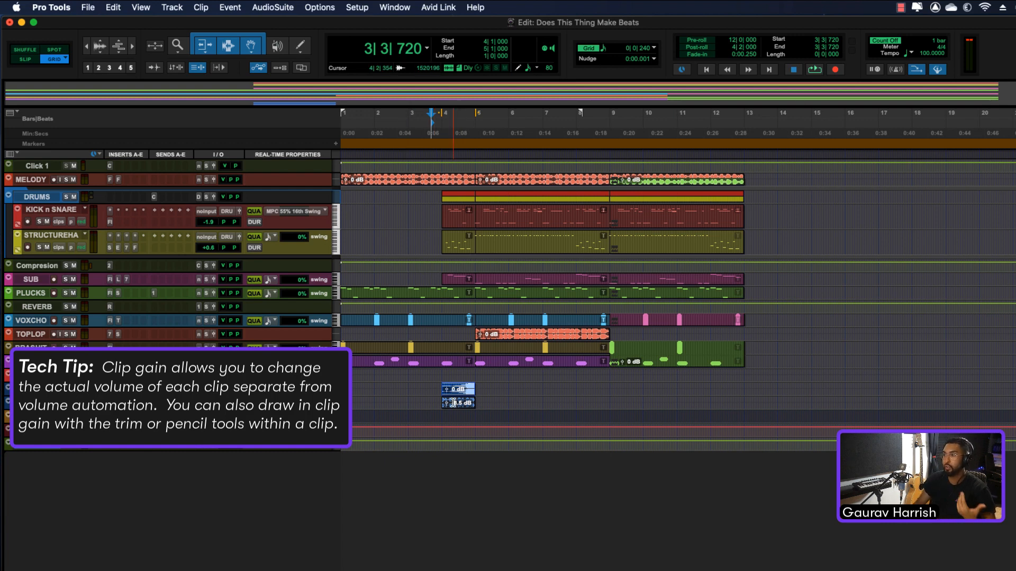
Step: Lower the clip gain of the REVERSE clip in bar 4 to -1.8 dB
{"action": "left_click_drag", "start_coordinate": [447, 391], "coordinate": [448, 394]}
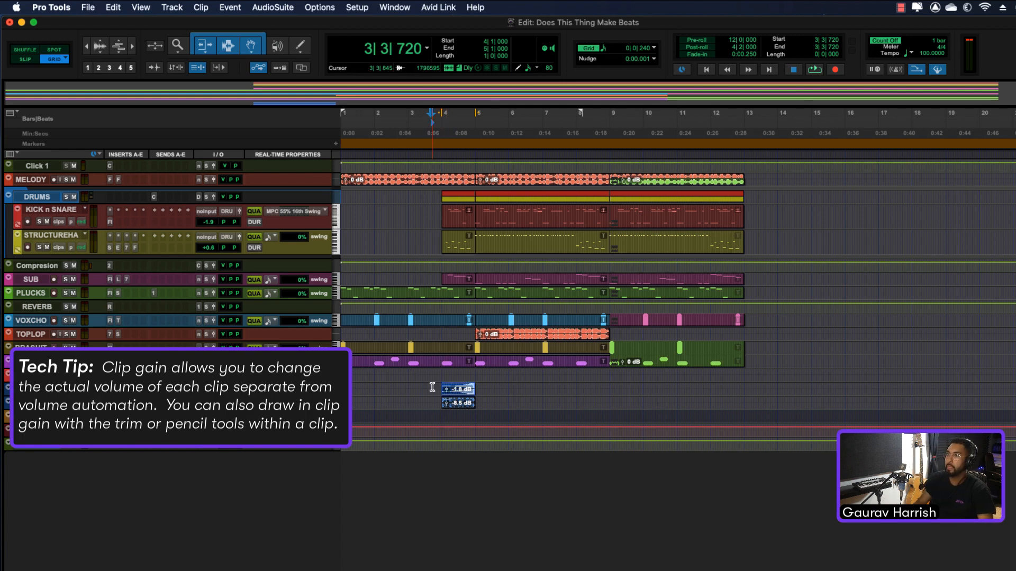
{"action": "left_click", "coordinate": [432, 387]}
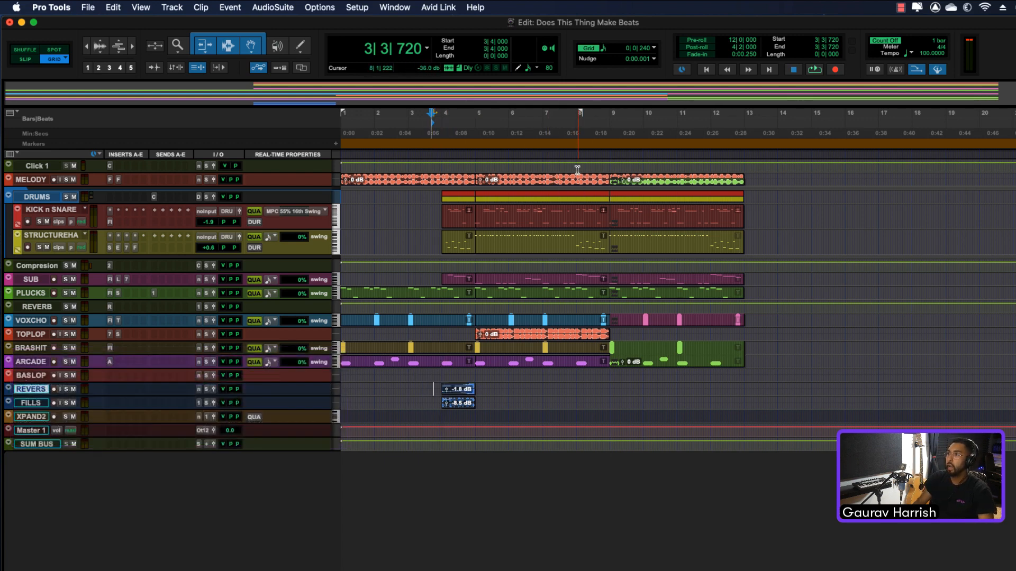
Step: Enlarge the MELODY track's height and select bar 8 of its audio
{"action": "left_click_drag", "start_coordinate": [39, 186], "coordinate": [36, 221]}
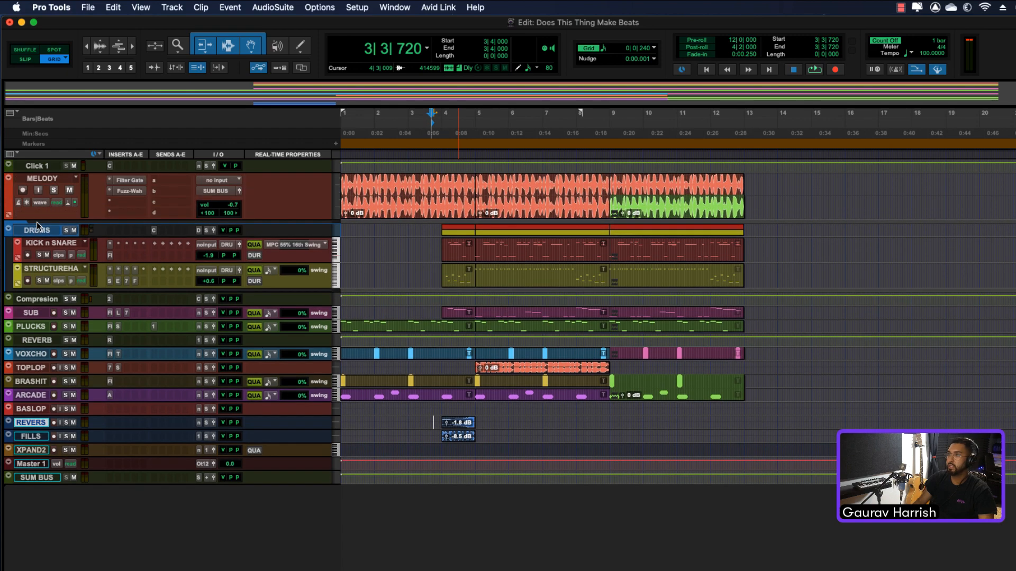
{"action": "key", "text": "super+bracketright"}
{"action": "key", "text": "super+bracketright"}
{"action": "scroll", "coordinate": [730, 199], "scroll_direction": "right", "scroll_amount": 10}
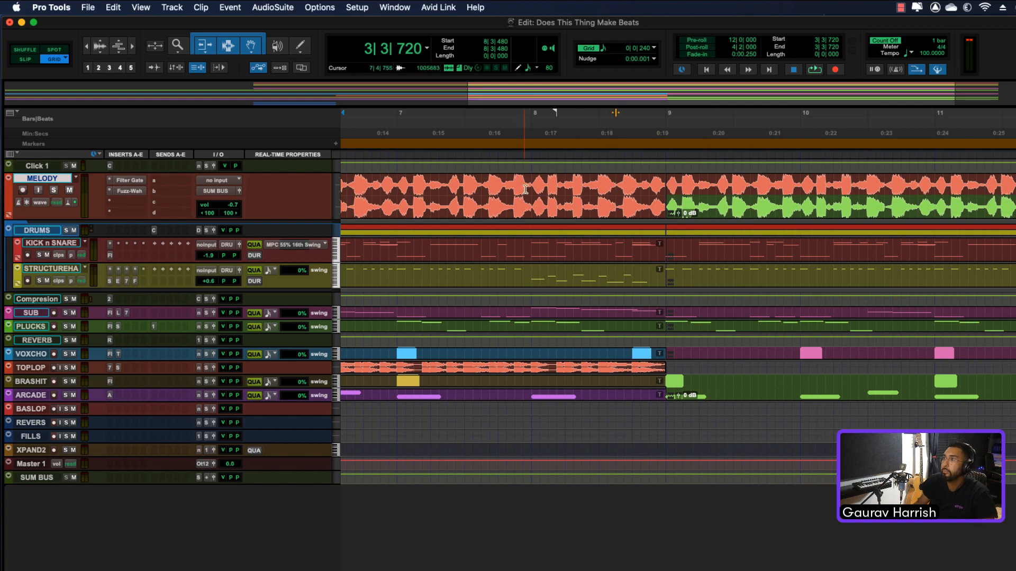
{"action": "left_click_drag", "start_coordinate": [533, 178], "coordinate": [668, 179]}
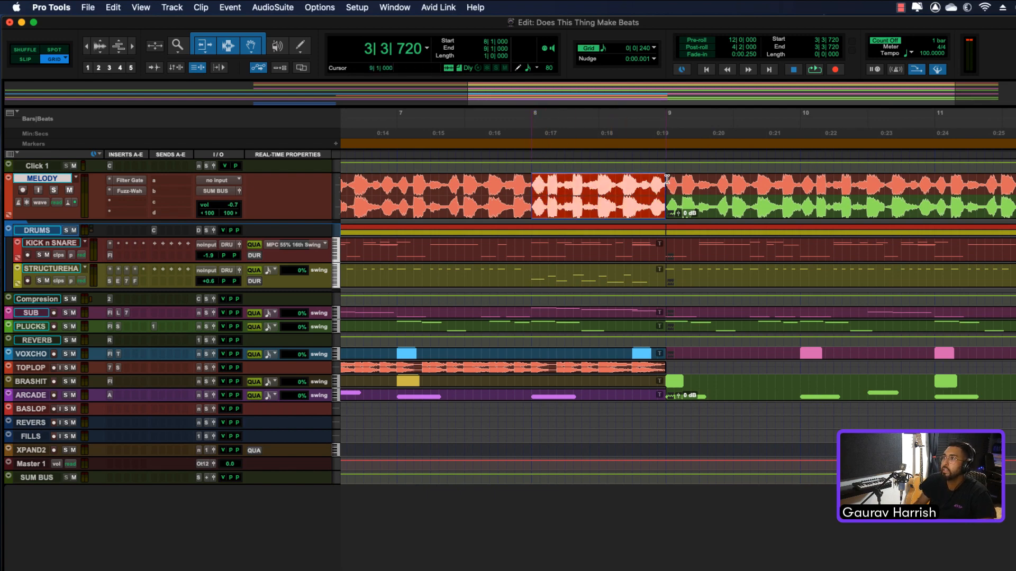
Step: Open Avid's Vari-Fi AudioSuite effect for the selected melody section
{"action": "left_click", "coordinate": [285, 7]}
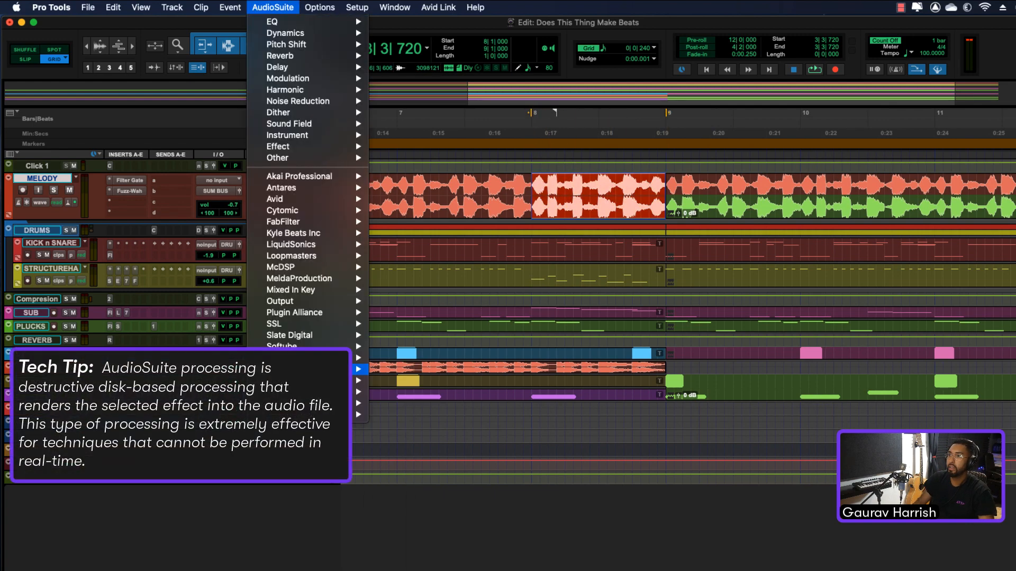
{"action": "mouse_move", "coordinate": [366, 328]}
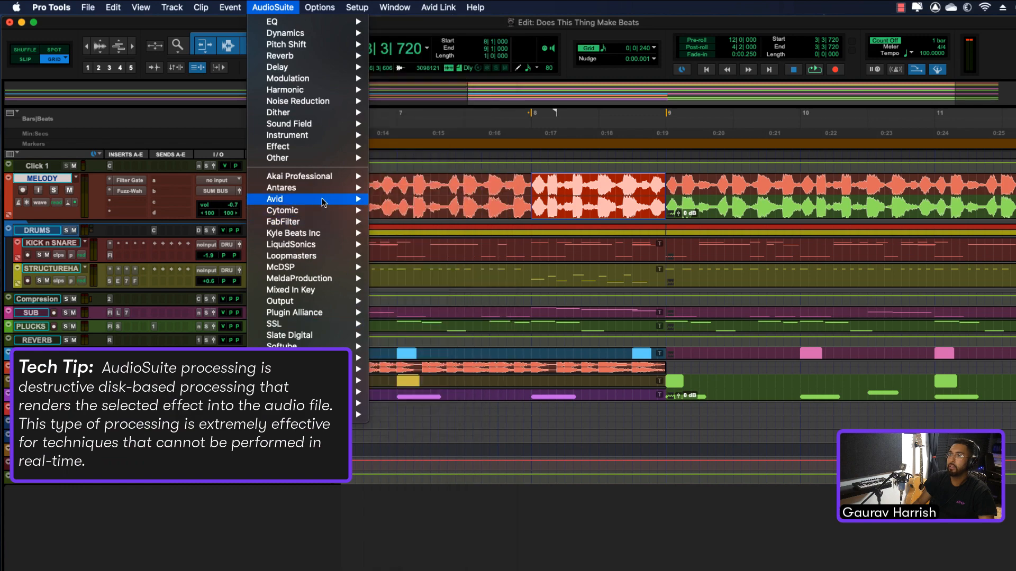
{"action": "mouse_move", "coordinate": [322, 199]}
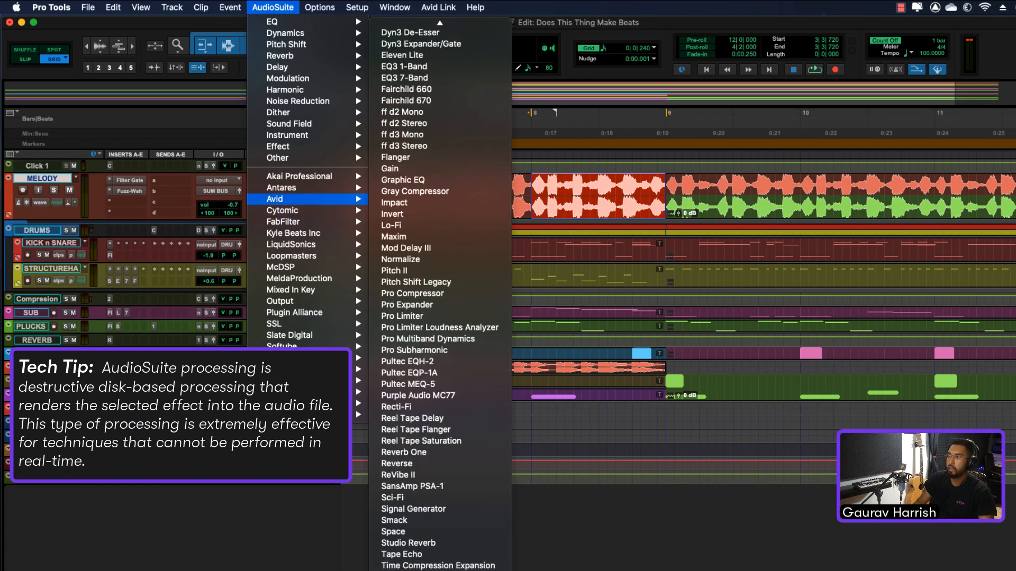
{"action": "left_click", "coordinate": [459, 566]}
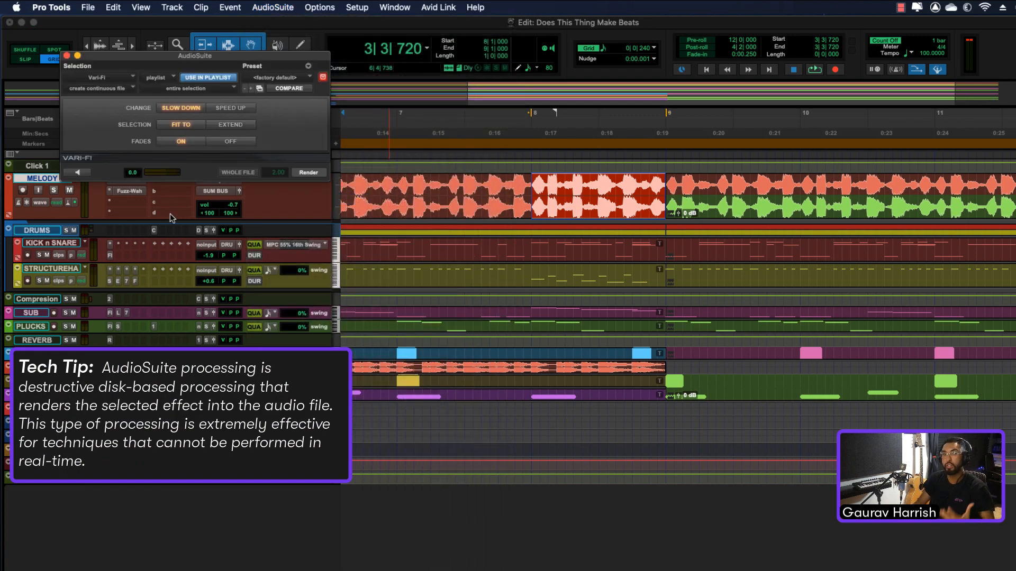
Step: Preview Vari-Fi on the selected melody bar with Slow Down and with Speed Up
{"action": "left_click", "coordinate": [80, 172]}
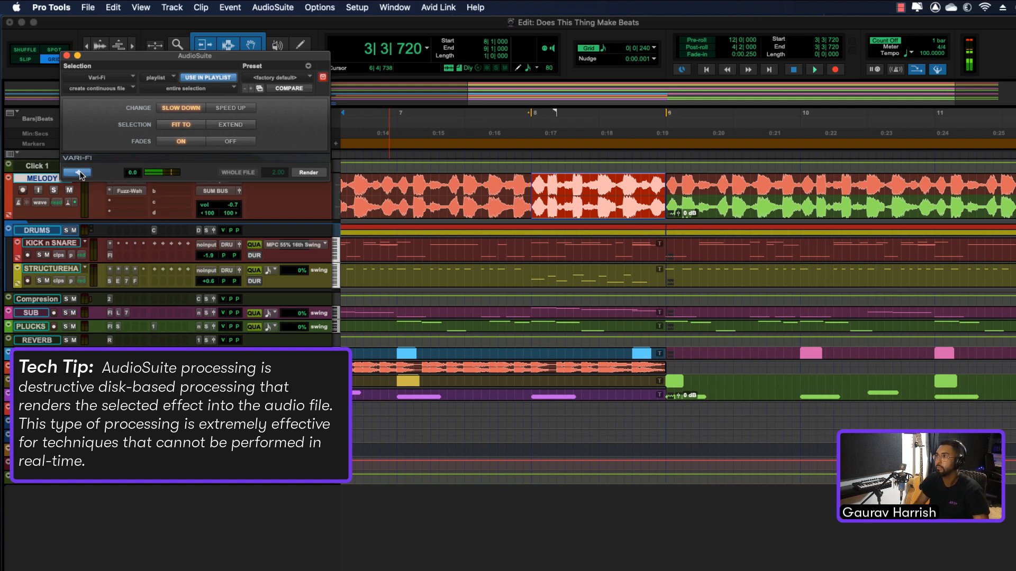
{"action": "left_click", "coordinate": [80, 172]}
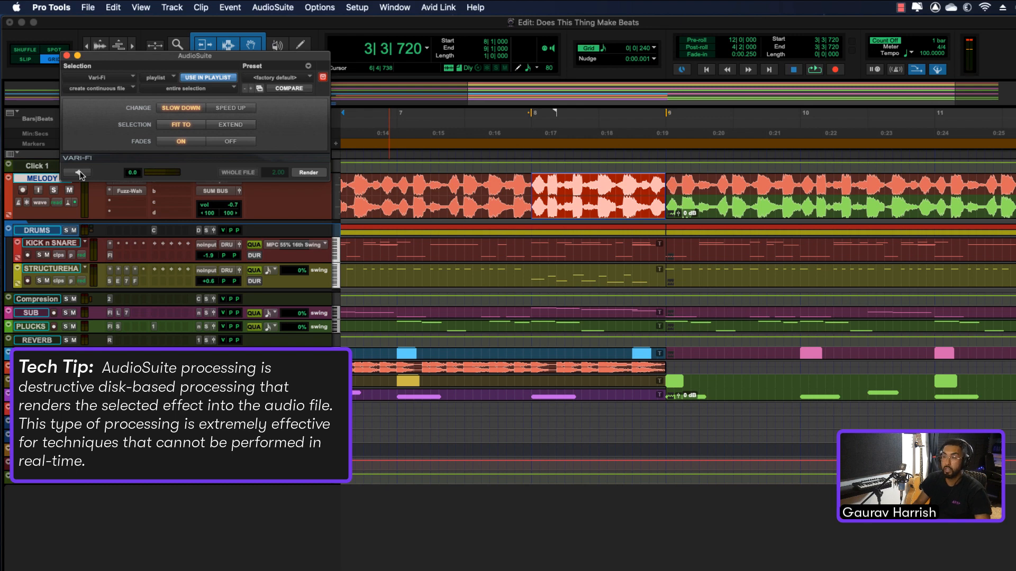
{"action": "left_click", "coordinate": [230, 108]}
{"action": "left_click", "coordinate": [86, 172]}
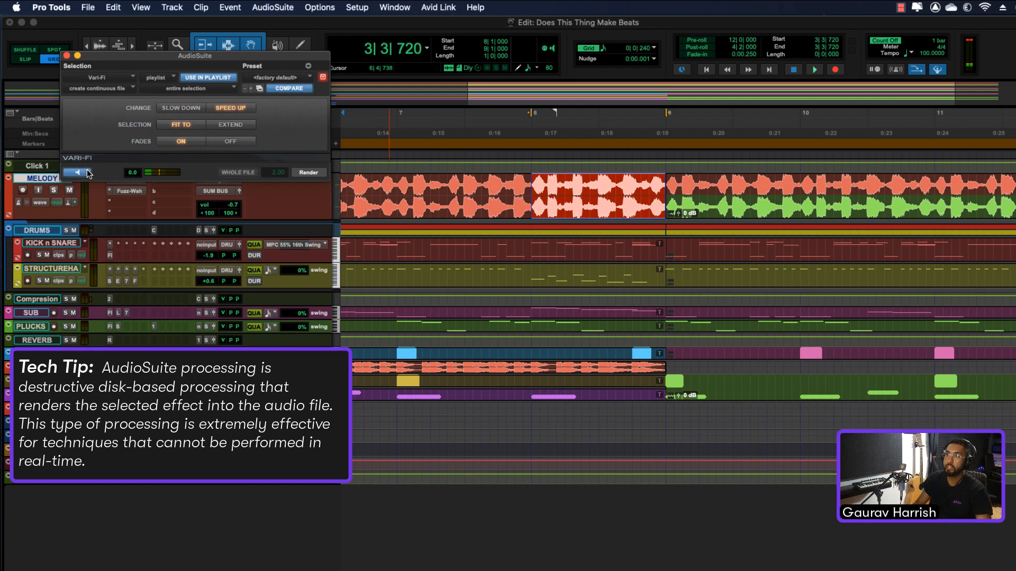
{"action": "left_click", "coordinate": [88, 173]}
Step: Render the Vari-Fi Slow Down effect onto bar 8 of the MELODY track and close the effect window
{"action": "left_click", "coordinate": [178, 108]}
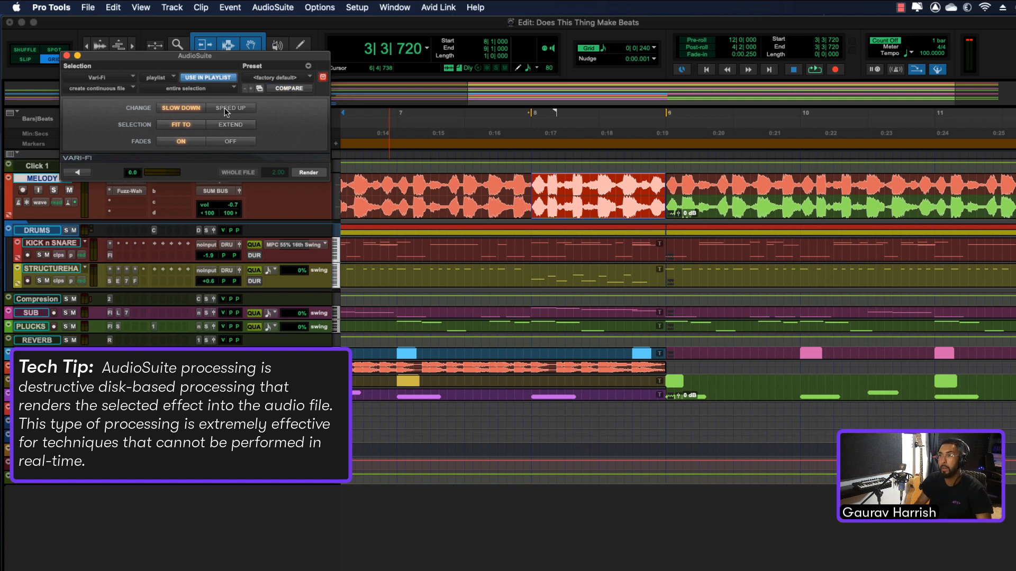
{"action": "left_click", "coordinate": [309, 173]}
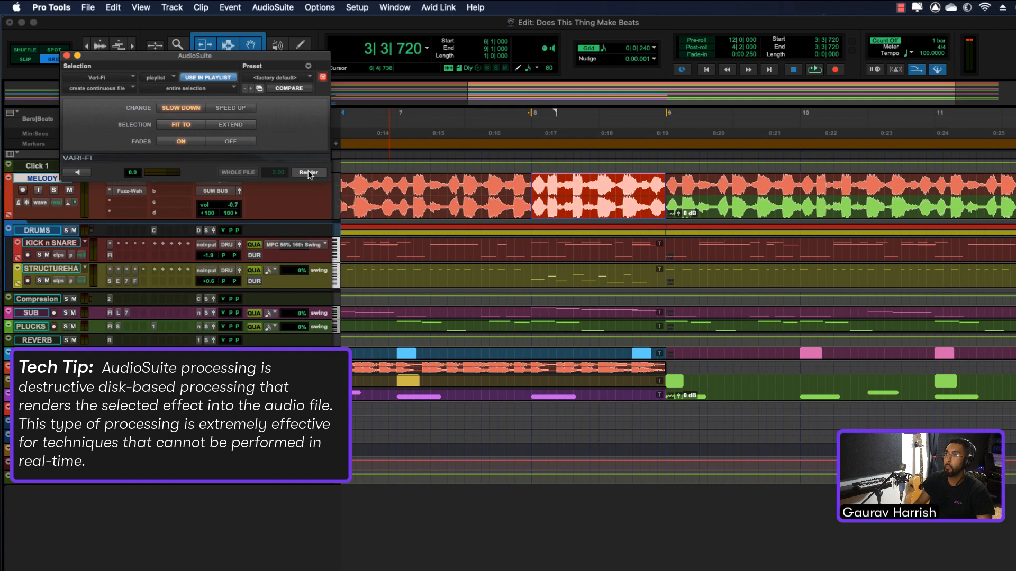
{"action": "left_click", "coordinate": [67, 56]}
Step: Play the arrangement from bar 2 into bar 8 to hear the fills and the slowed-down melody
{"action": "key", "text": "r"}
{"action": "key", "text": "r"}
{"action": "key", "text": "r"}
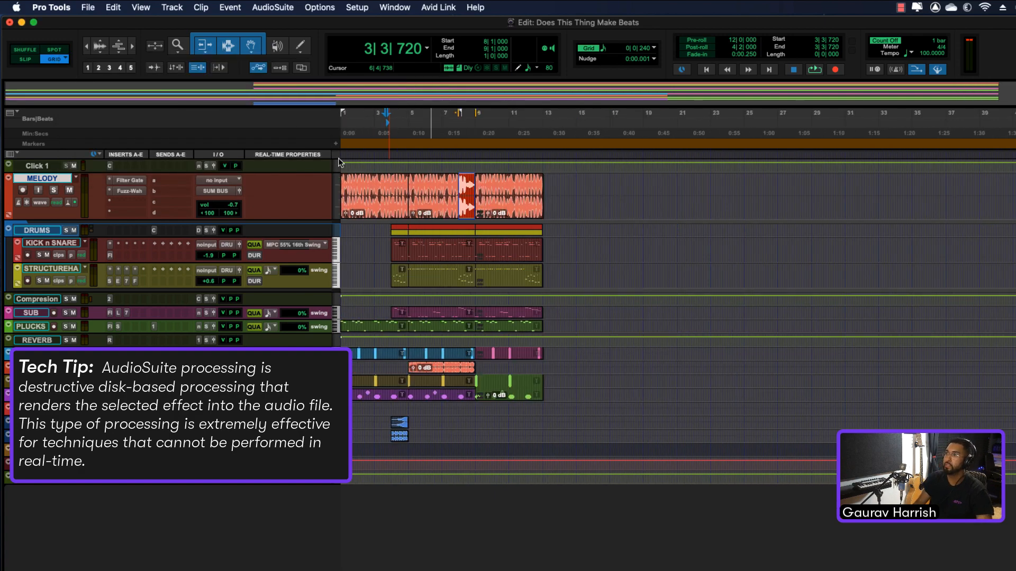
{"action": "key", "text": "t"}
{"action": "left_click", "coordinate": [380, 127]}
{"action": "key", "text": "space"}
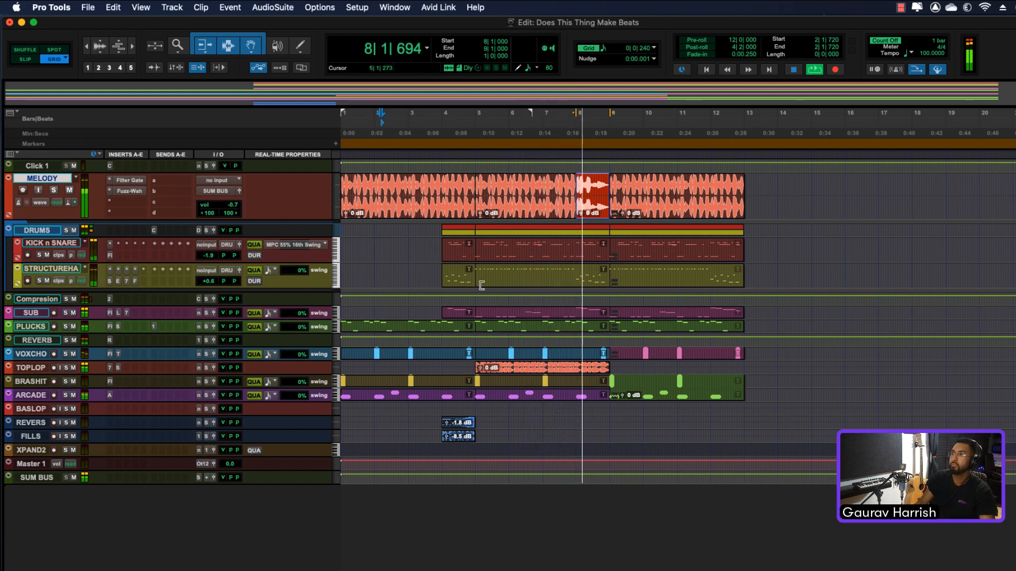
{"action": "key", "text": "space"}
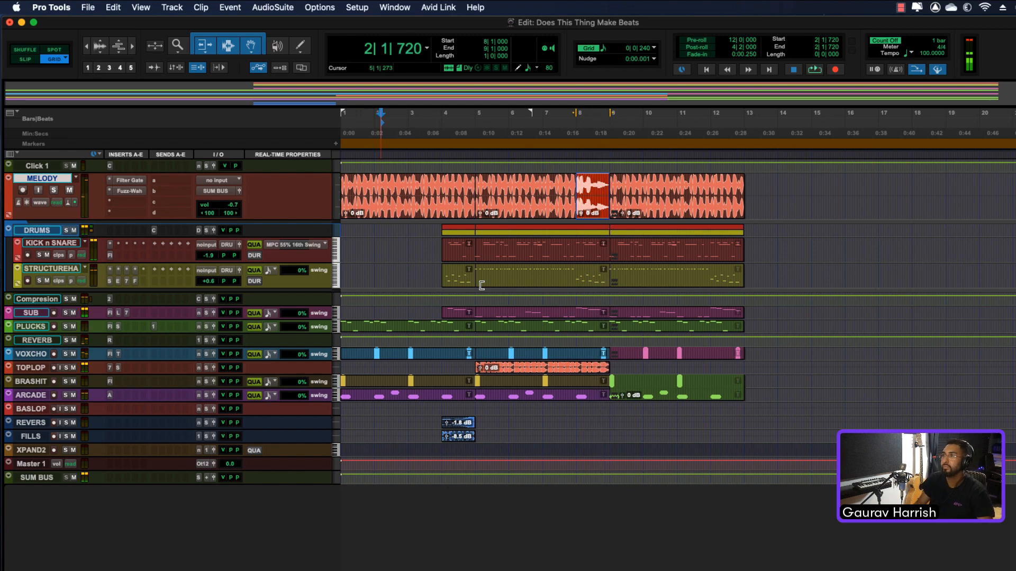
{"action": "scroll", "coordinate": [615, 287], "scroll_direction": "right", "scroll_amount": 3}
{"action": "key", "text": "t"}
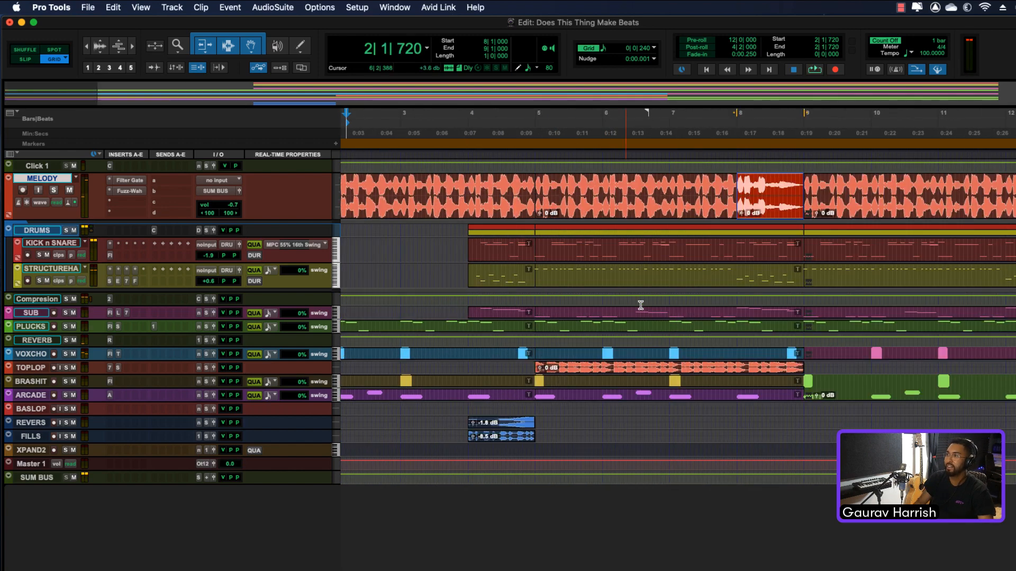
{"action": "scroll", "coordinate": [639, 306], "scroll_direction": "right", "scroll_amount": 4}
{"action": "scroll", "coordinate": [530, 335], "scroll_direction": "right", "scroll_amount": 4}
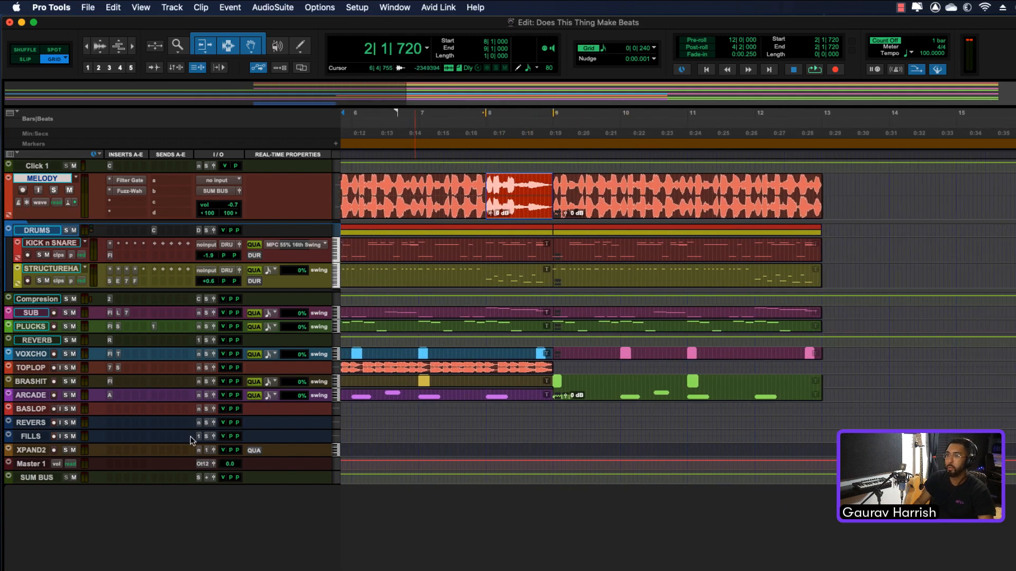
Step: Increase the height of the BASS LOOP track
{"action": "left_click", "coordinate": [34, 453]}
{"action": "left_click", "coordinate": [29, 411]}
{"action": "key", "text": "ctrl+Up"}
{"action": "key", "text": "ctrl+Up"}
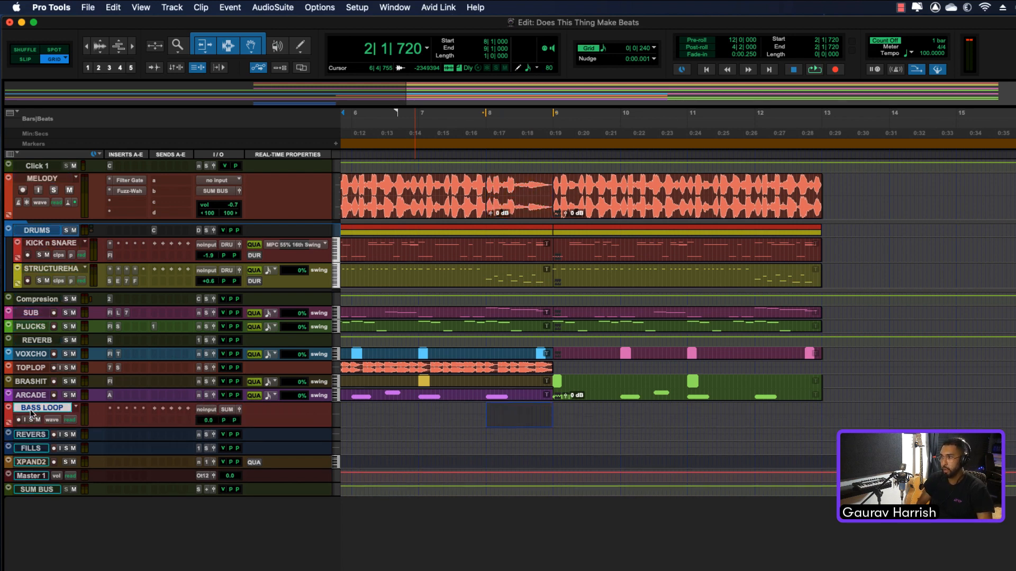
Step: Place Bass Loop.wav from the samples and kits folder of the Sound Libraries on the BASS LOOP track at bar 10
{"action": "key", "text": "alt+i"}
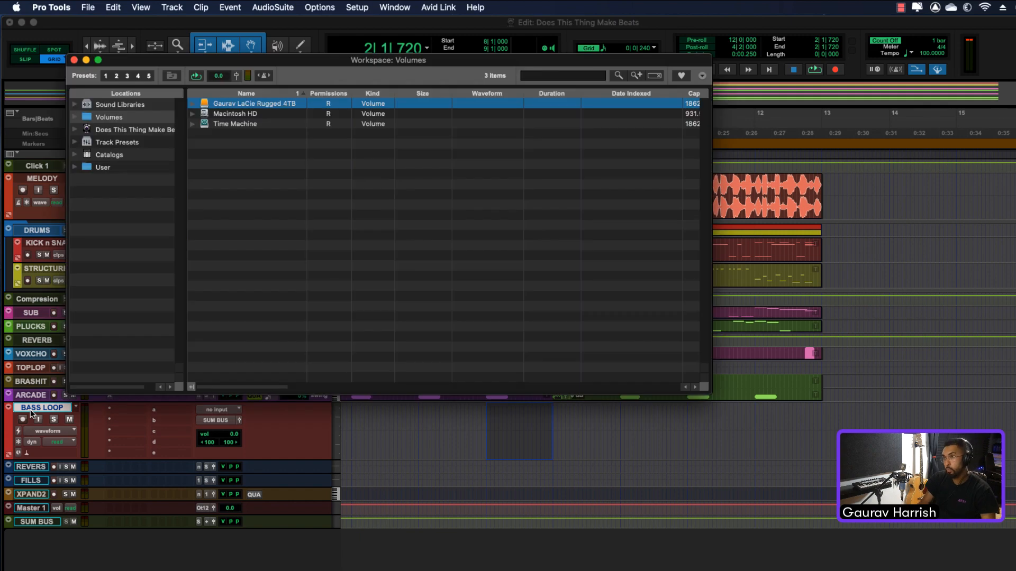
{"action": "left_click", "coordinate": [124, 108]}
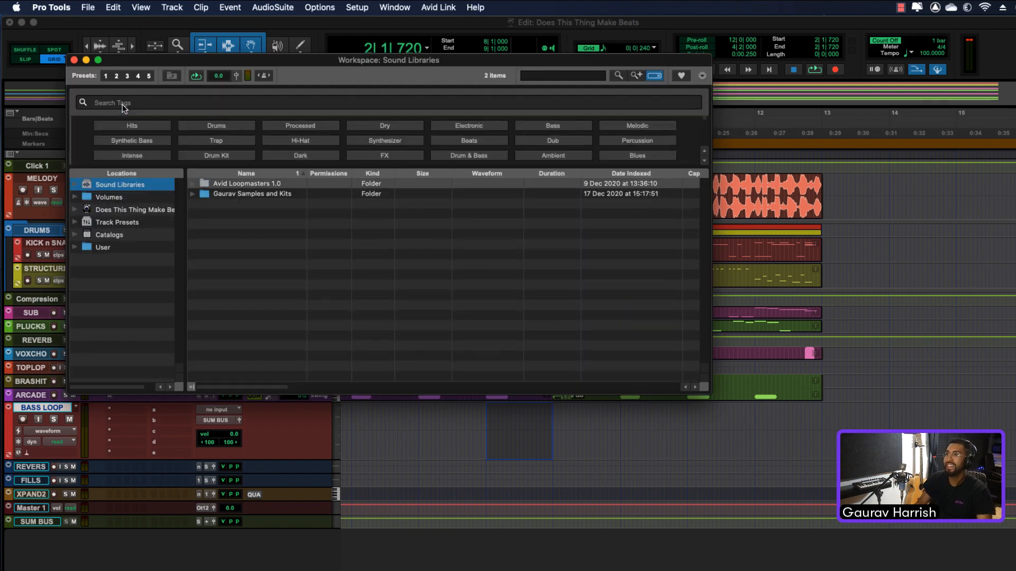
{"action": "double_click", "coordinate": [249, 195]}
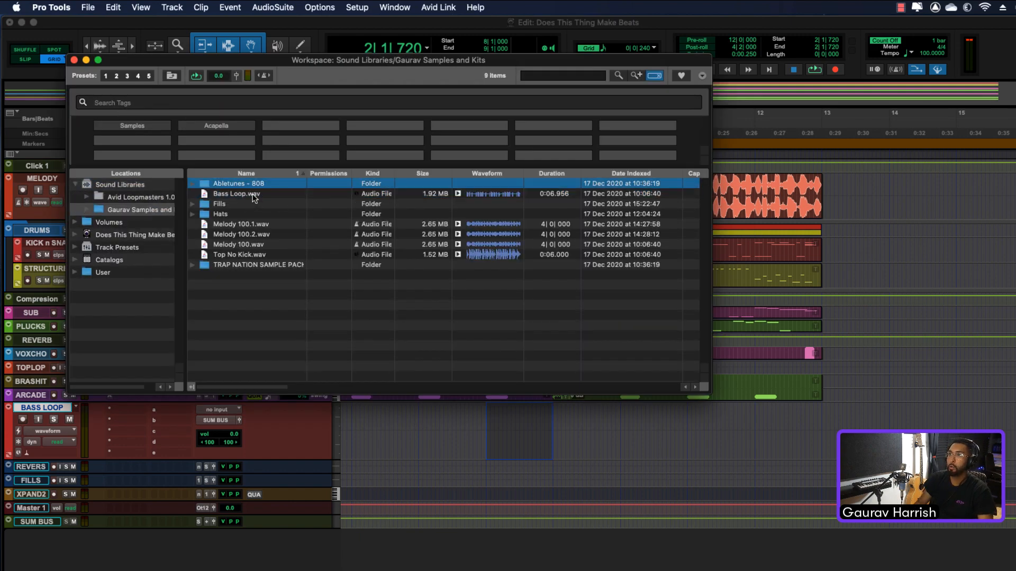
{"action": "left_click_drag", "start_coordinate": [248, 195], "coordinate": [624, 427]}
{"action": "left_click", "coordinate": [592, 436]}
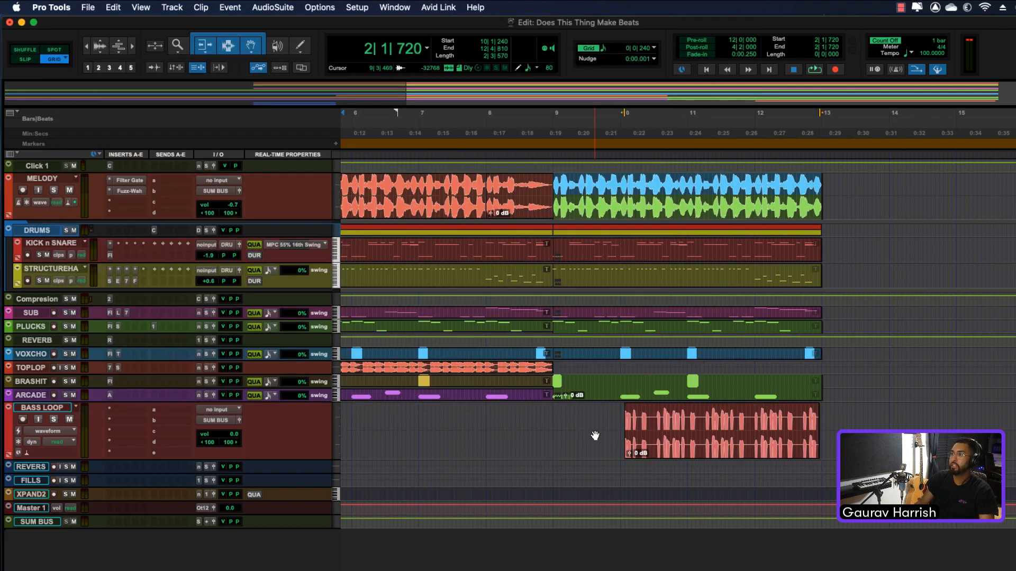
Step: Move the bass loop clip so that it starts exactly at bar 9
{"action": "left_click_drag", "start_coordinate": [698, 452], "coordinate": [629, 450]}
{"action": "key", "text": "super+bracketright"}
{"action": "key", "text": "t"}
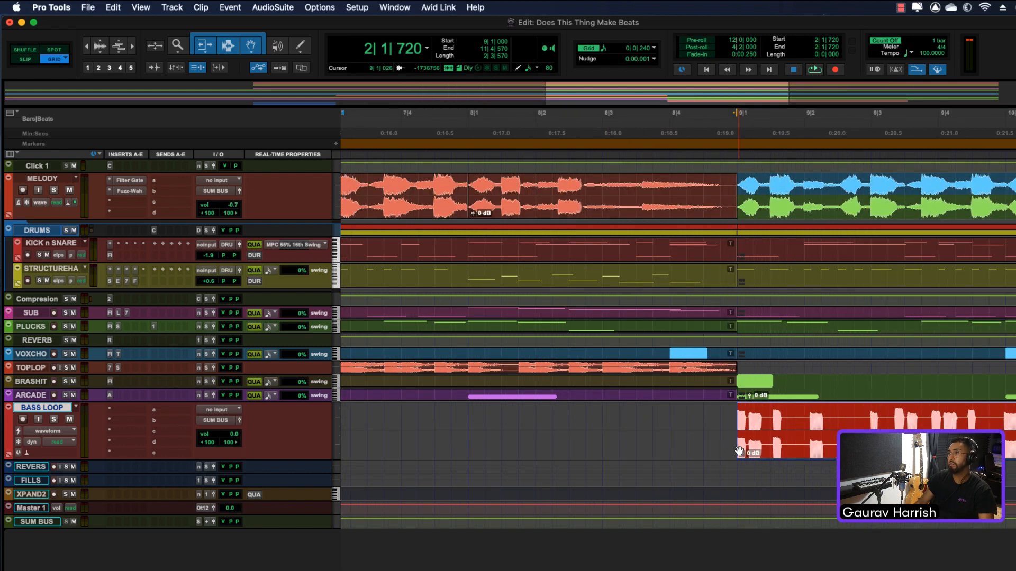
{"action": "key", "text": "r"}
{"action": "key", "text": "r"}
{"action": "key", "text": "r"}
Step: Time-stretch the end of the bass loop clip to bar 13 with the TCE Trim tool
{"action": "key", "text": "t"}
{"action": "key", "text": "t"}
{"action": "scroll", "coordinate": [819, 456], "scroll_direction": "right", "scroll_amount": 4}
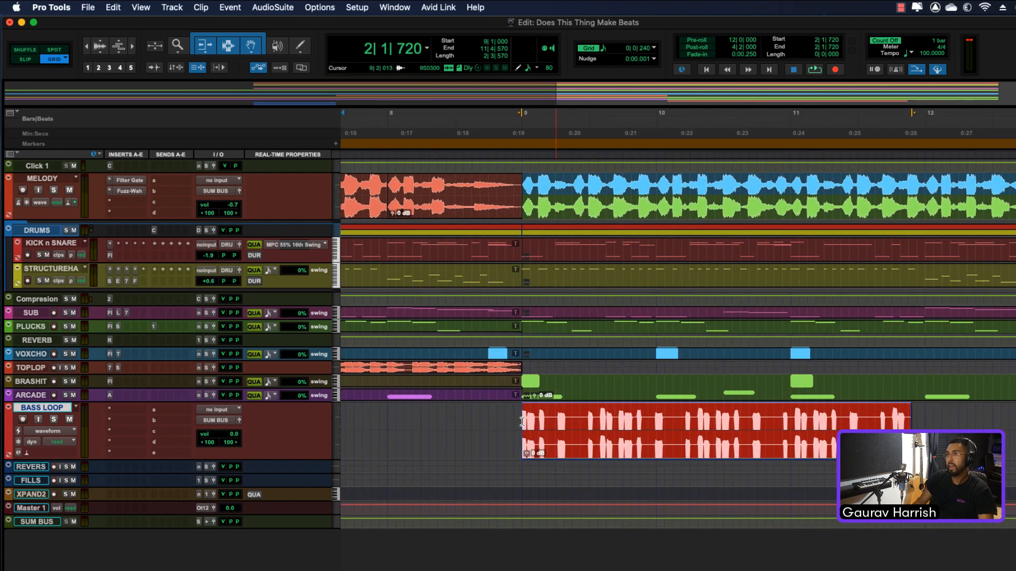
{"action": "scroll", "coordinate": [550, 259], "scroll_direction": "right", "scroll_amount": 3}
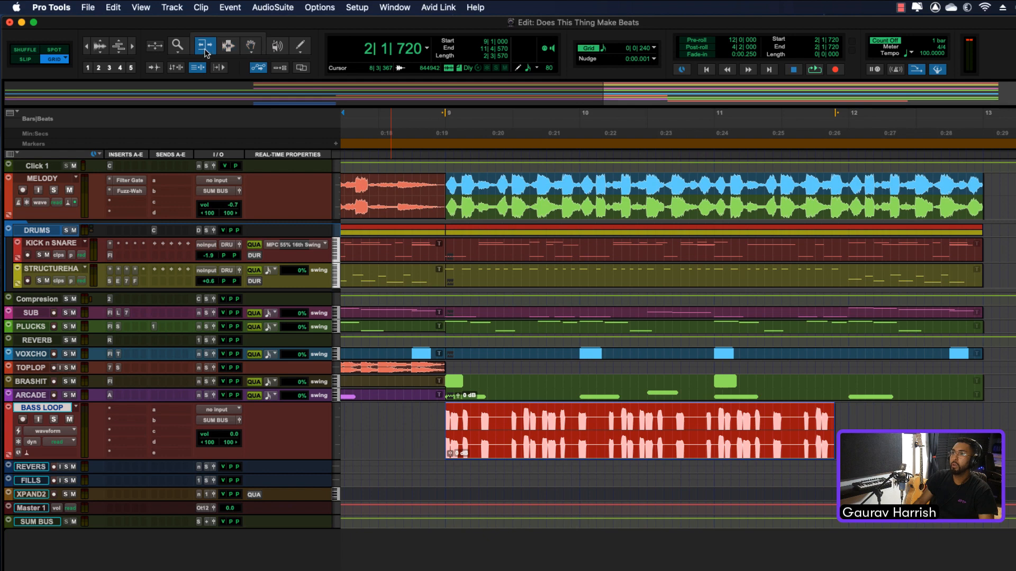
{"action": "left_click_drag", "start_coordinate": [204, 46], "coordinate": [231, 70]}
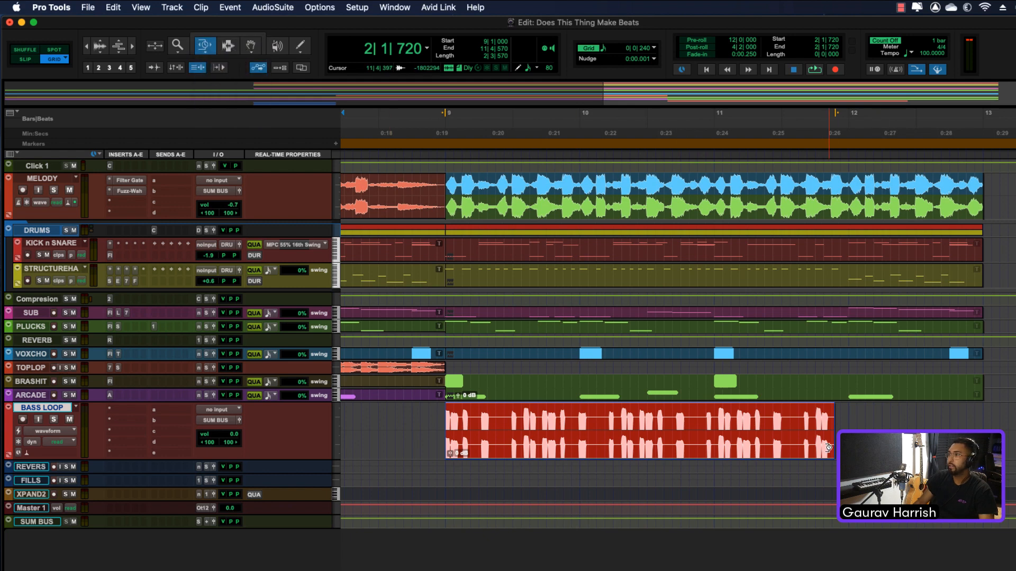
{"action": "left_click_drag", "start_coordinate": [833, 445], "coordinate": [983, 444]}
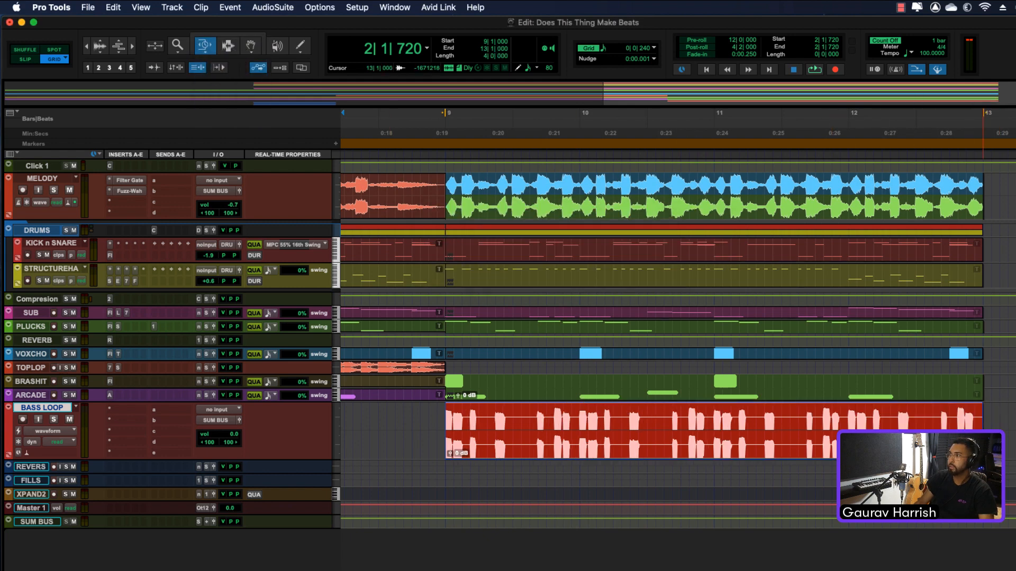
Step: Play the arrangement from bar 8 beat 4 to hear the stretched bass loop with the other tracks
{"action": "key", "text": "space"}
{"action": "key", "text": "space"}
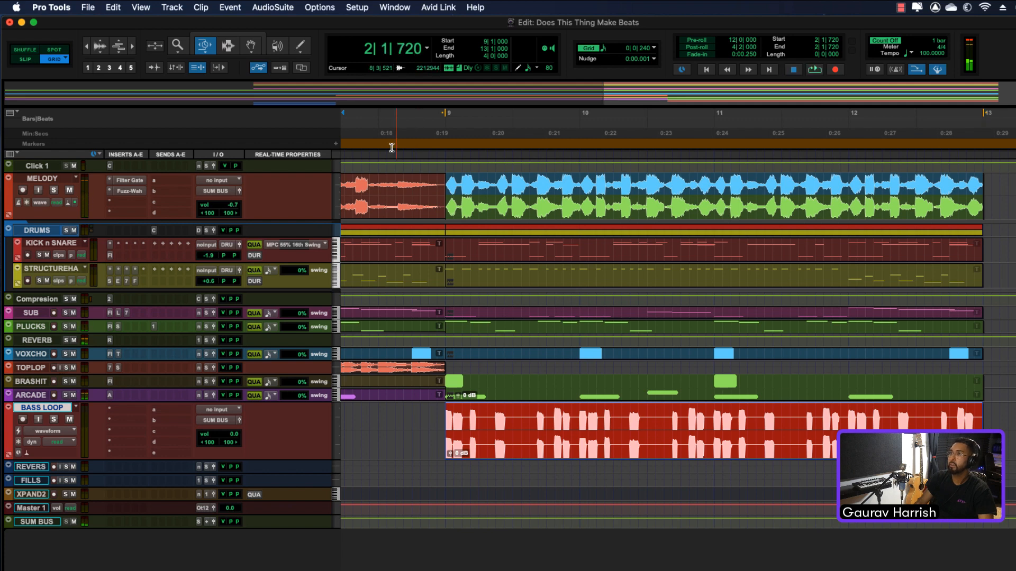
{"action": "left_click", "coordinate": [413, 129]}
{"action": "key", "text": "space"}
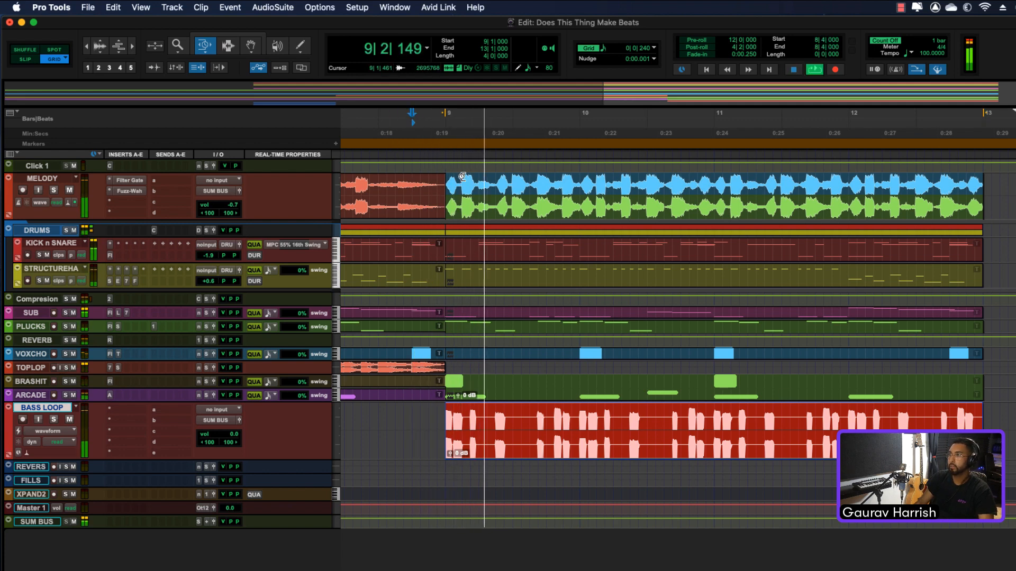
{"action": "key", "text": "space"}
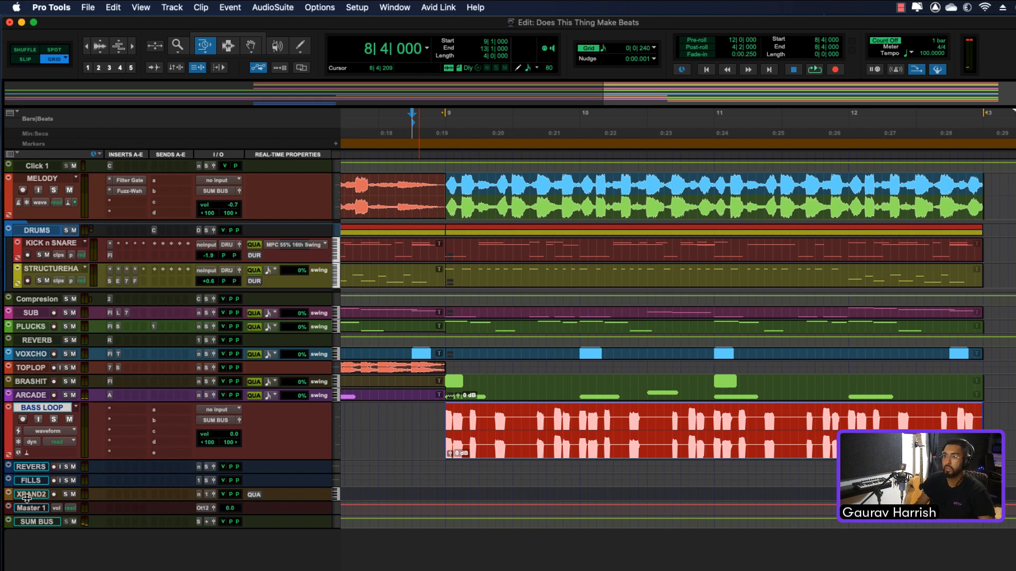
Step: Enlarge the XPAND2 track and route its output to the SUM BUS (Stereo) bus
{"action": "left_click_drag", "start_coordinate": [27, 500], "coordinate": [26, 541]}
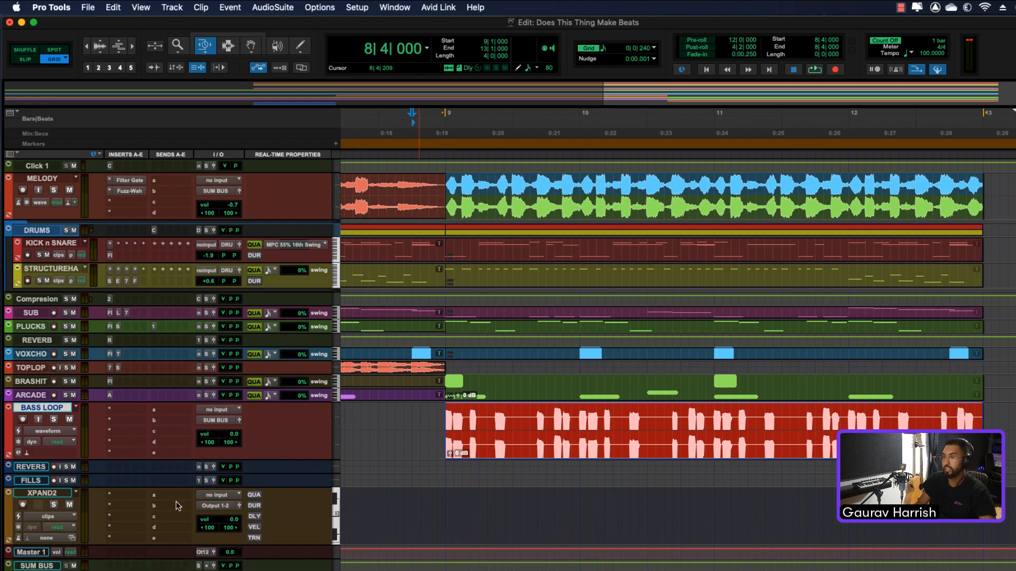
{"action": "left_click", "coordinate": [217, 506]}
{"action": "mouse_move", "coordinate": [233, 516]}
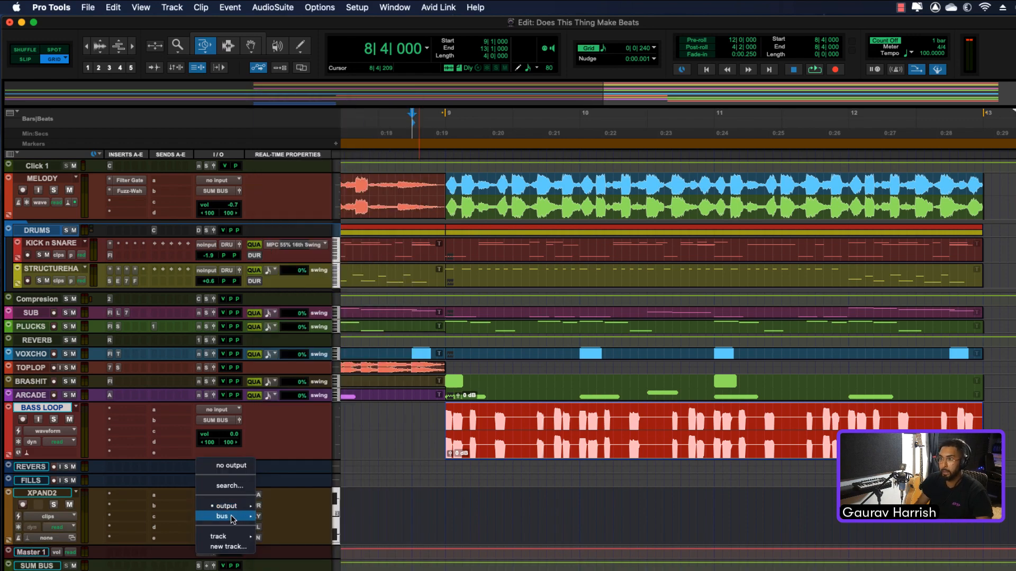
{"action": "scroll", "coordinate": [319, 523], "scroll_direction": "down", "scroll_amount": 10}
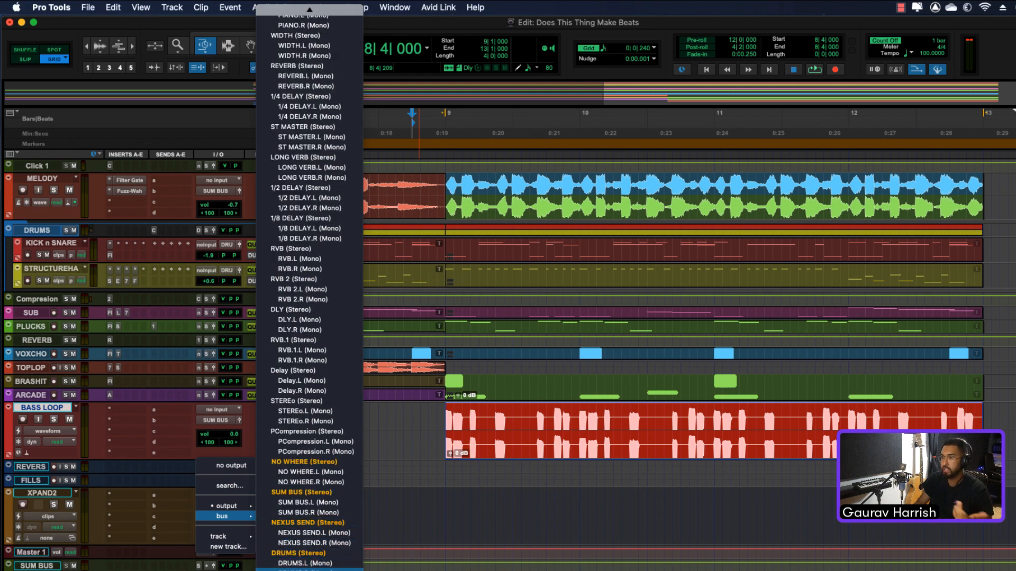
{"action": "left_click", "coordinate": [306, 493]}
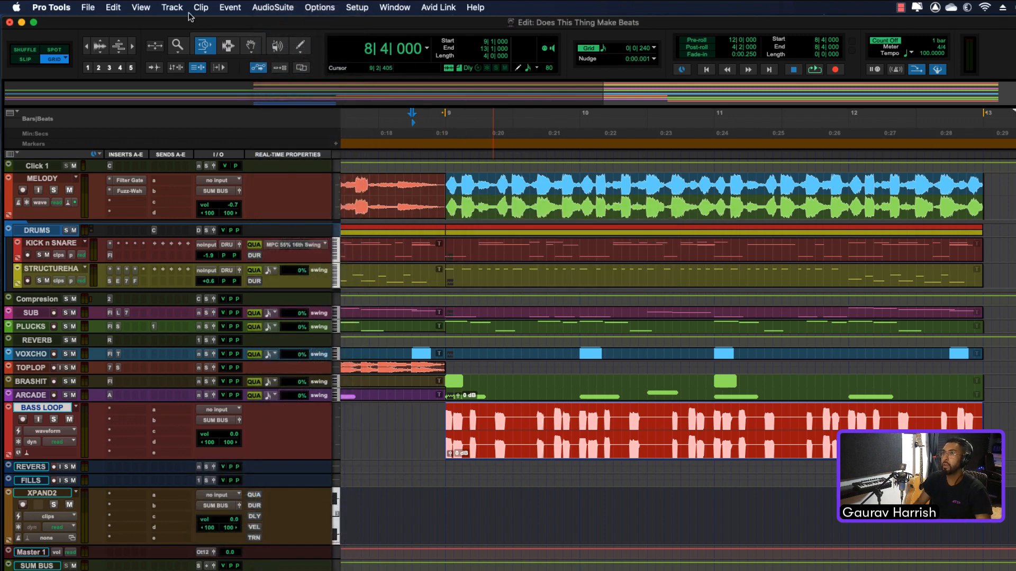
Step: Convert the bass loop clip to MIDI on the XPAND2 track from bar 9, using the Automatic conversion type
{"action": "left_click", "coordinate": [208, 36]}
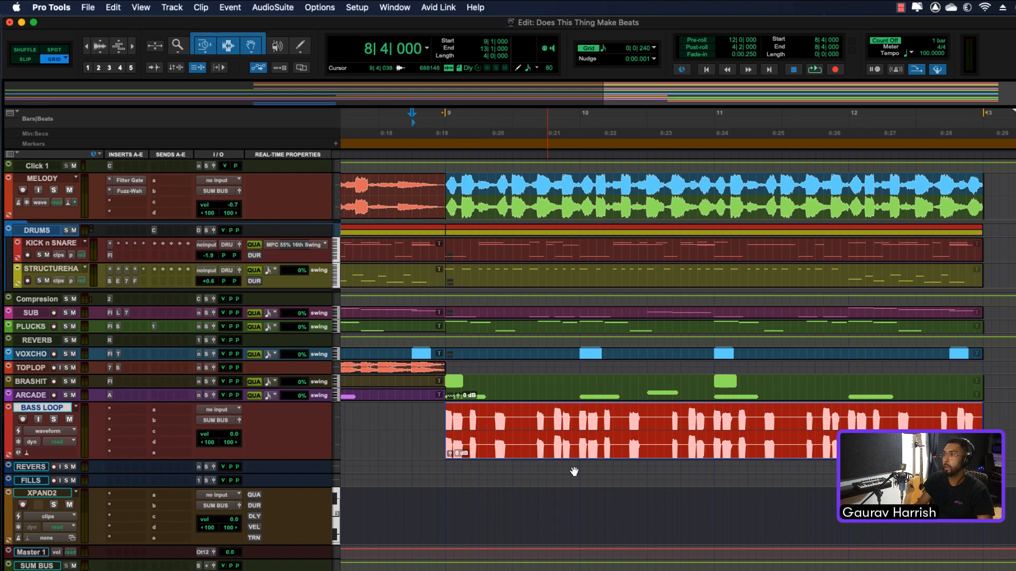
{"action": "left_click_drag", "start_coordinate": [592, 451], "coordinate": [591, 517]}
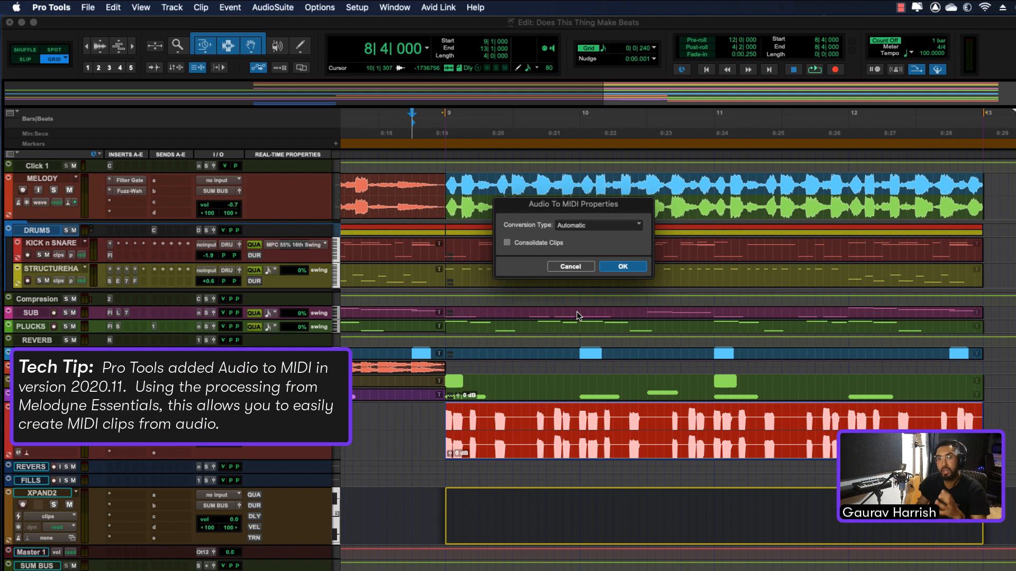
{"action": "left_click", "coordinate": [596, 231]}
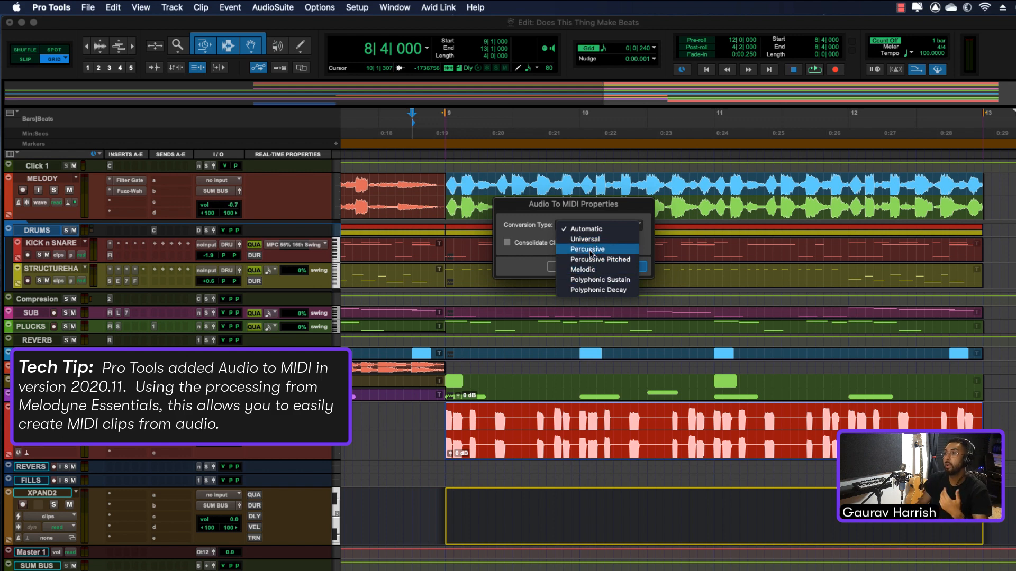
{"action": "left_click", "coordinate": [592, 230]}
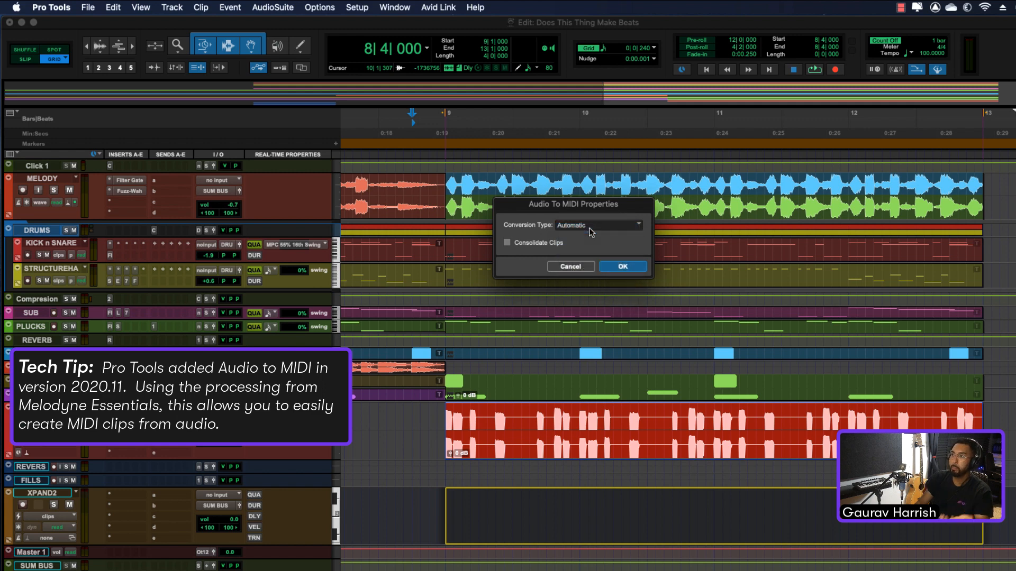
{"action": "left_click", "coordinate": [623, 267]}
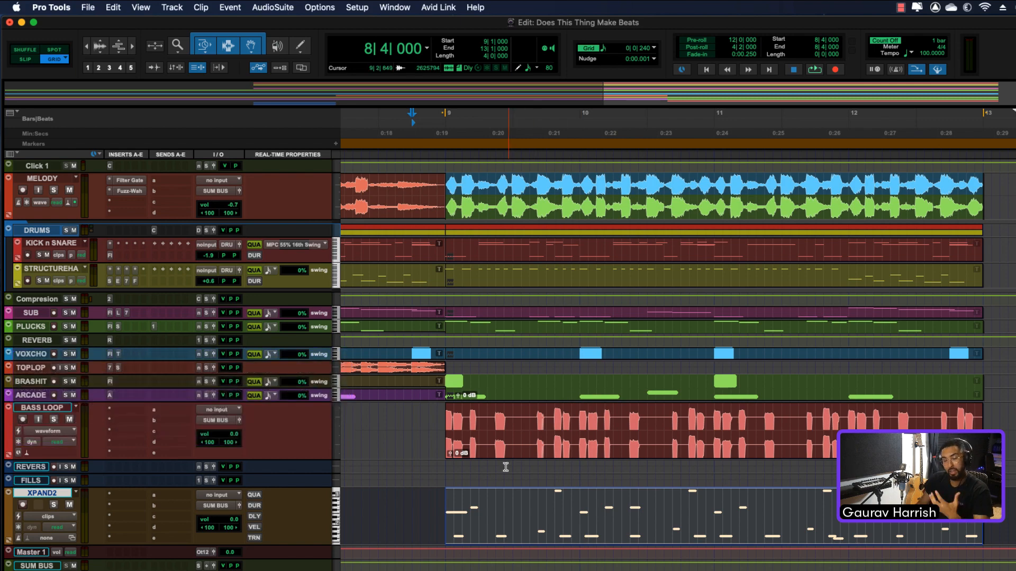
Step: Mute the BASS LOOP track and insert the Xpand!2 instrument on the XPAND2 track
{"action": "left_click", "coordinate": [69, 419]}
{"action": "left_click", "coordinate": [122, 497]}
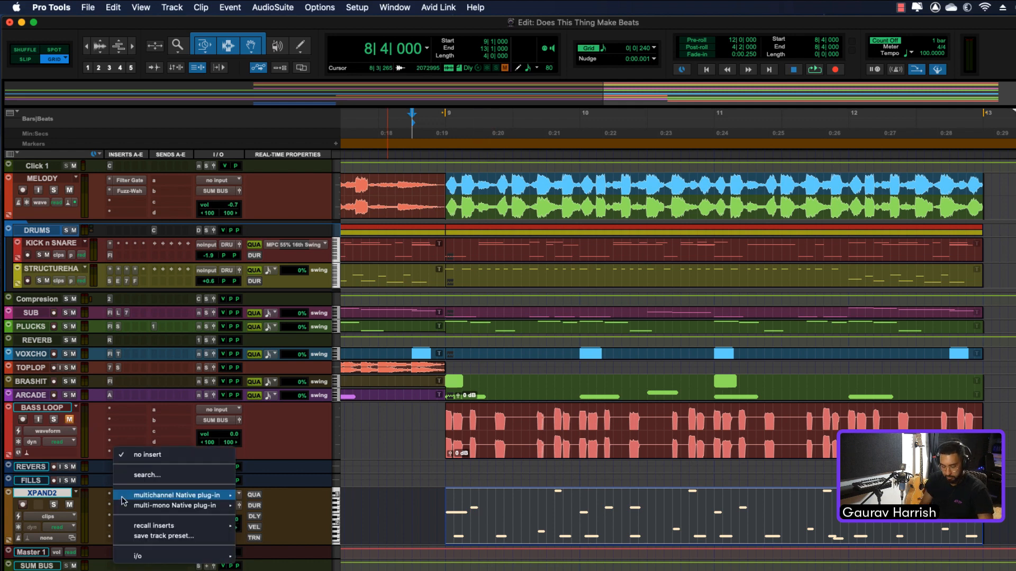
{"action": "type", "text": "xpand"}
{"action": "key", "text": "Return"}
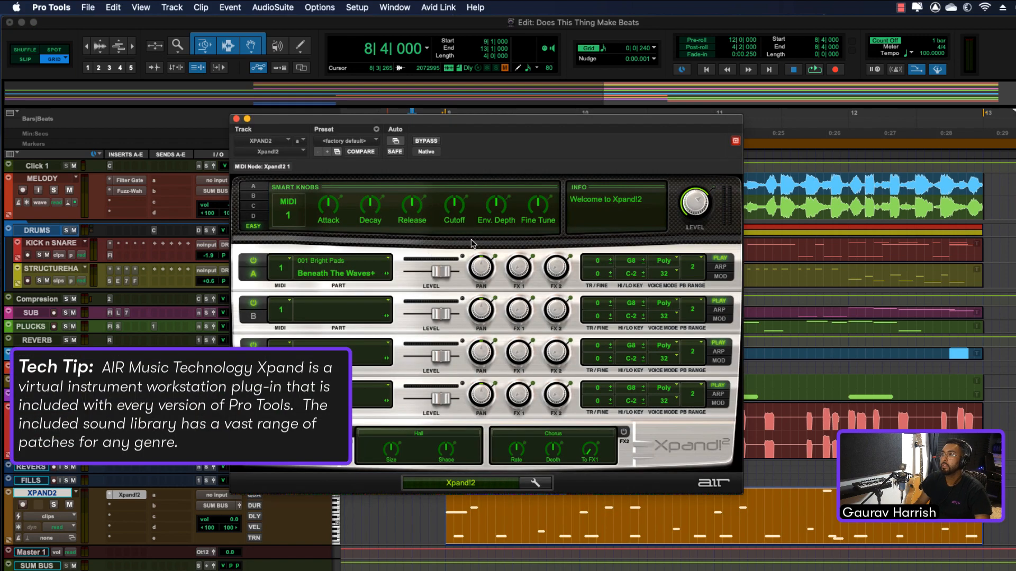
Step: Load the Xpand!2 preset +03 Tense Takedown from the 24 Synth Basses category
{"action": "left_click", "coordinate": [350, 142]}
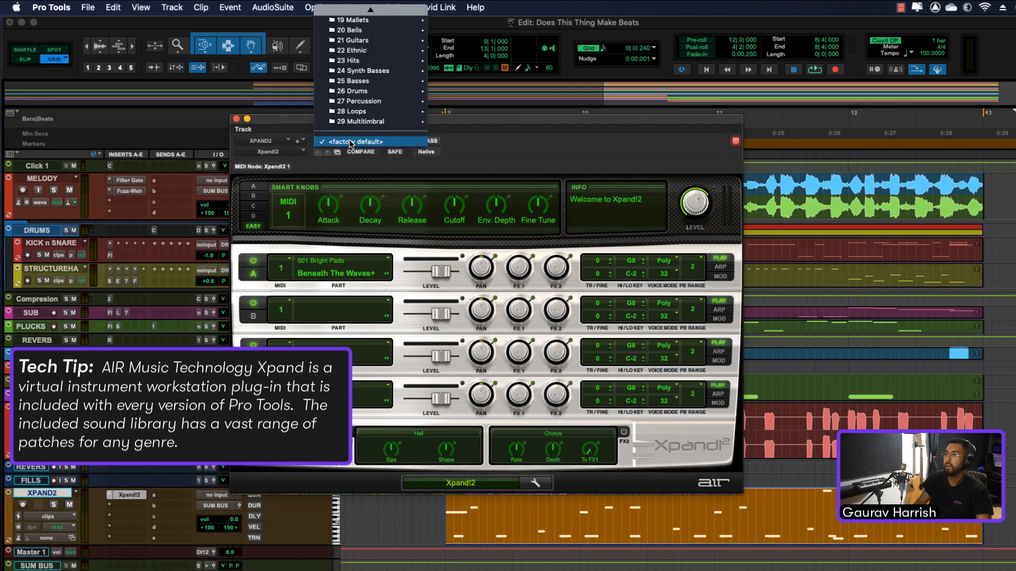
{"action": "mouse_move", "coordinate": [373, 71]}
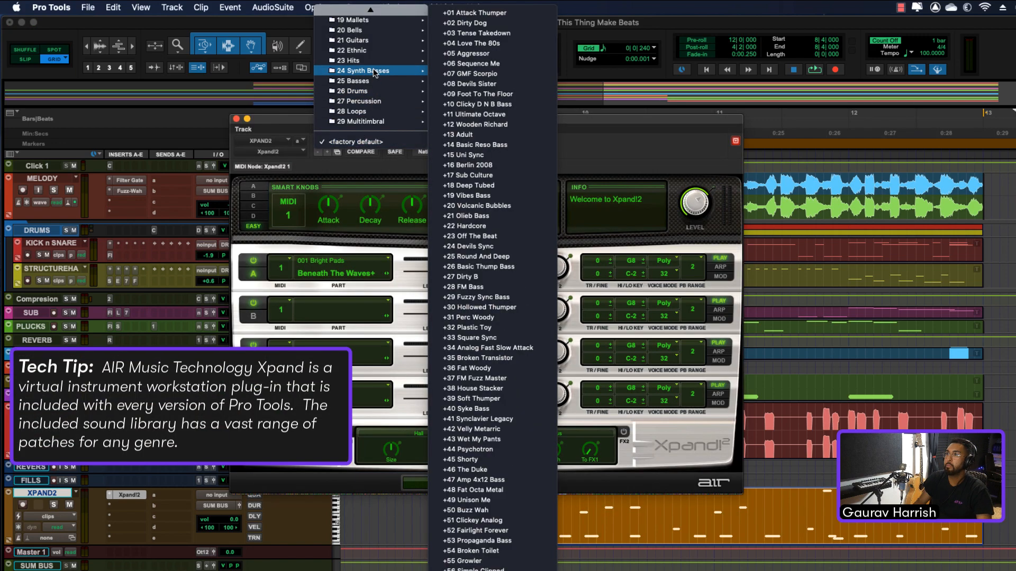
{"action": "left_click", "coordinate": [487, 32]}
{"action": "left_click", "coordinate": [318, 306]}
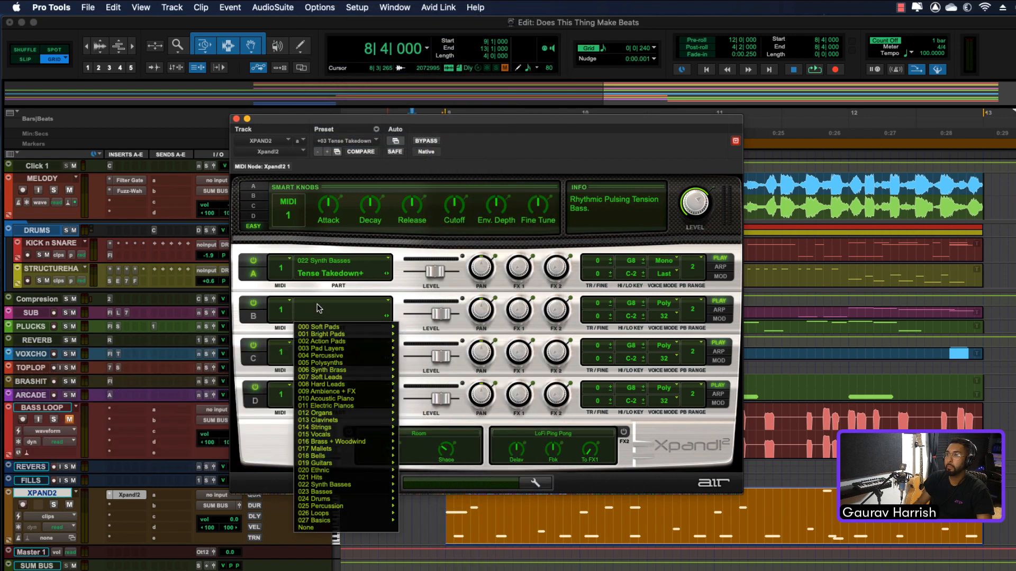
{"action": "left_click", "coordinate": [419, 295]}
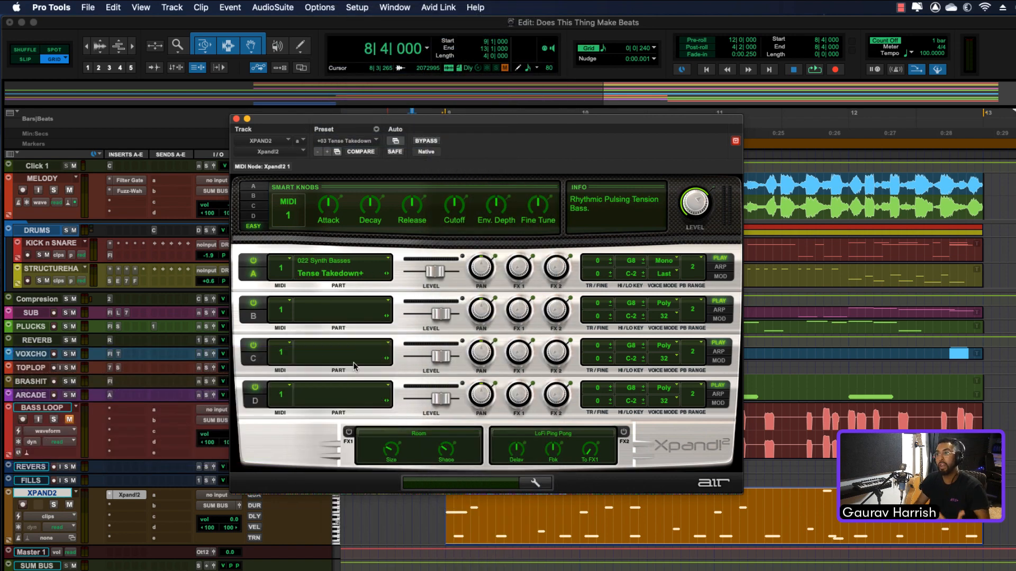
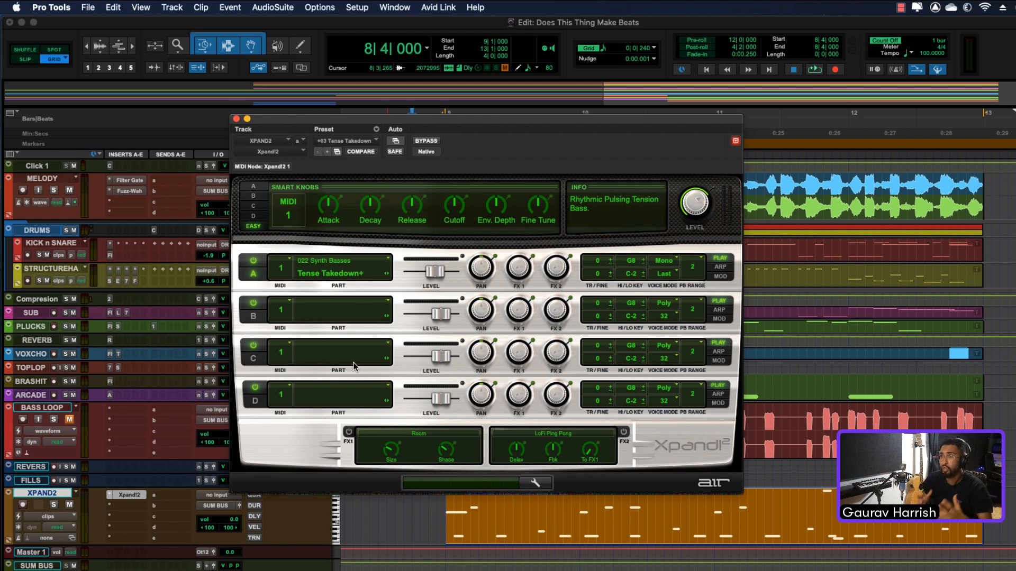
Step: Assign the Square Stack sound from 008 Hard Leads to Part B and set its level to -10.0 dB
{"action": "left_click", "coordinate": [332, 308]}
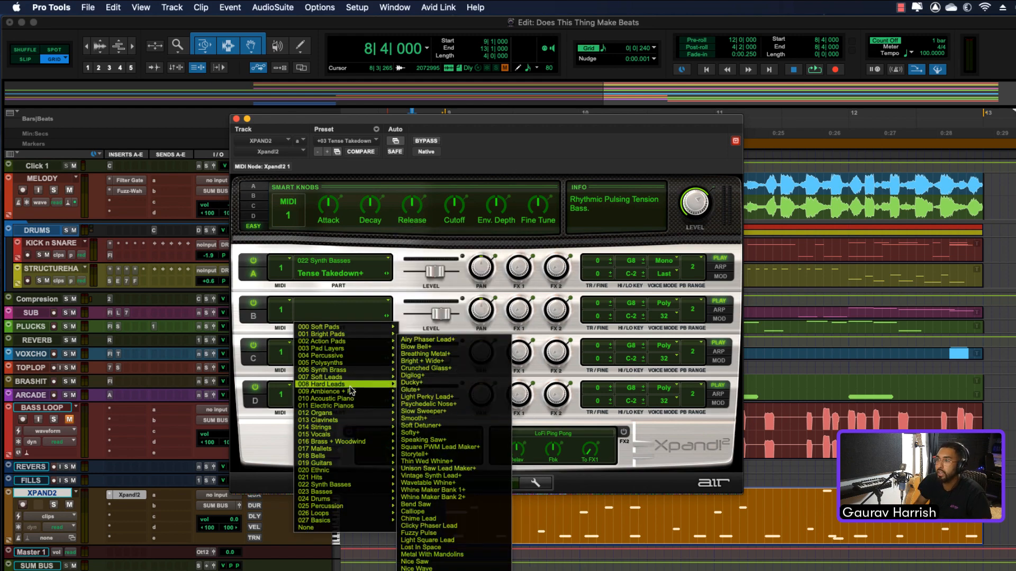
{"action": "mouse_move", "coordinate": [349, 384]}
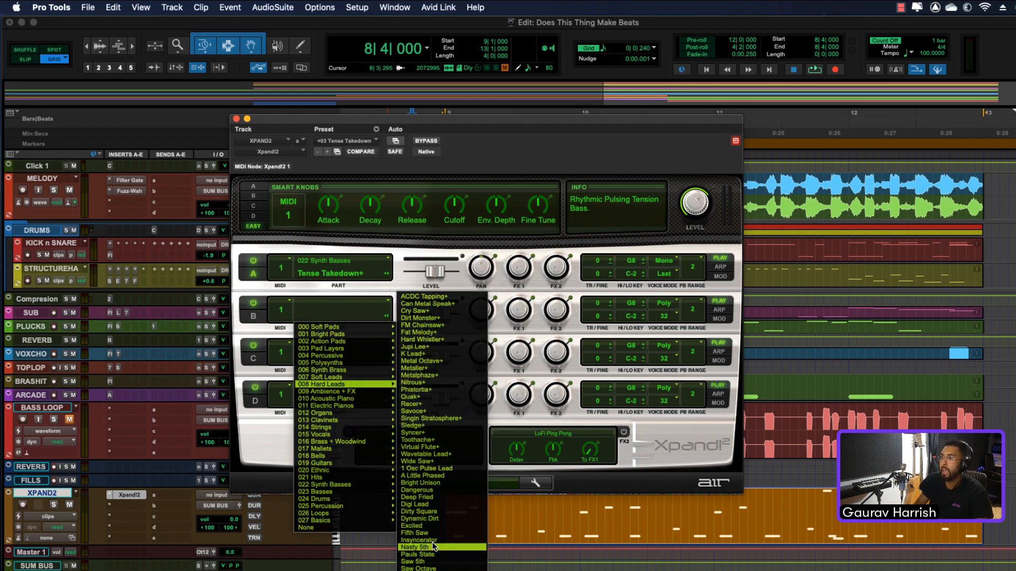
{"action": "left_click", "coordinate": [417, 570]}
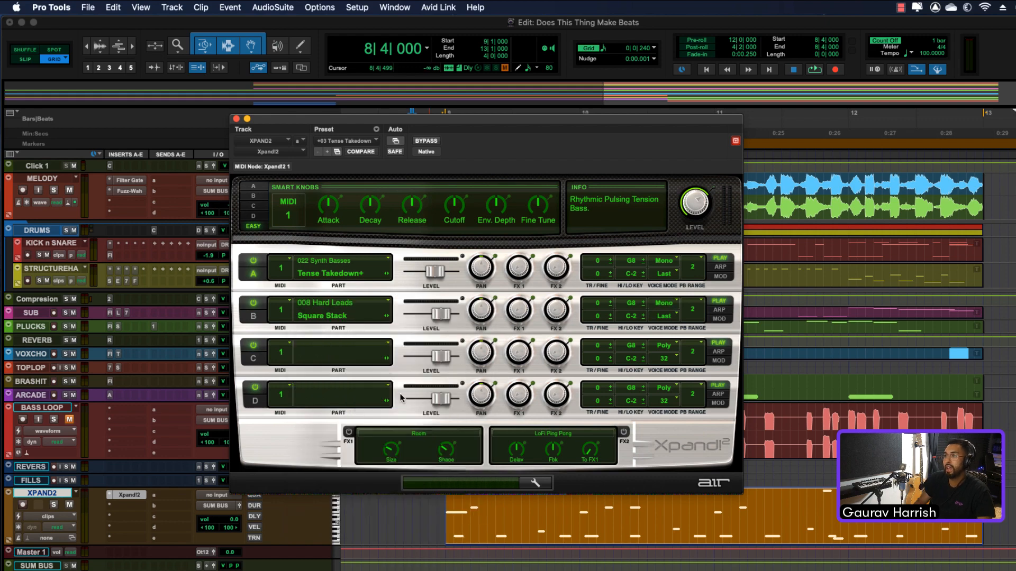
{"action": "left_click_drag", "start_coordinate": [442, 316], "coordinate": [426, 316]}
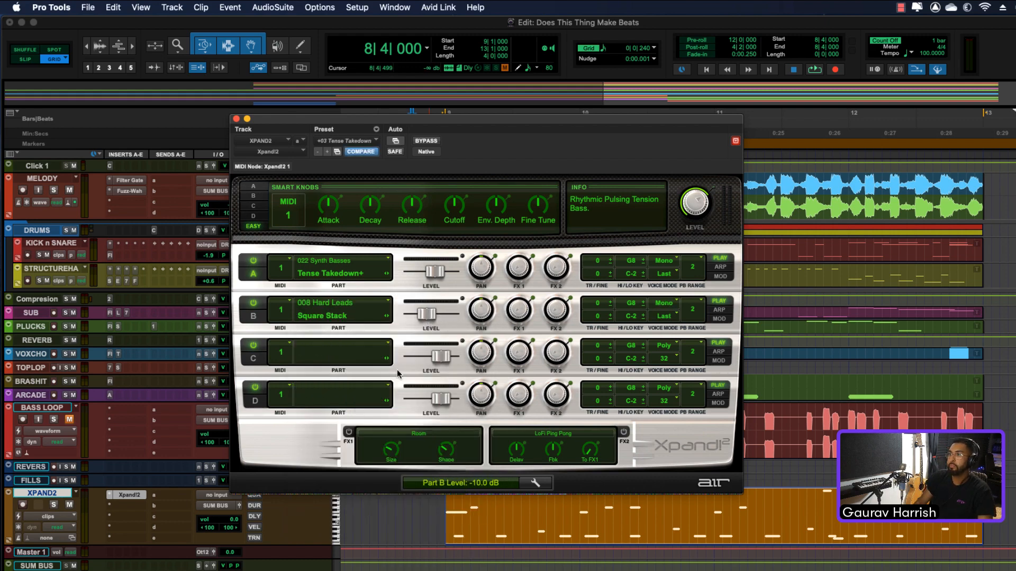
Step: Switch on FX1 and FX2 and raise both Part A effect sends, with FX2 Send at -9.9 dB
{"action": "left_click", "coordinate": [349, 432]}
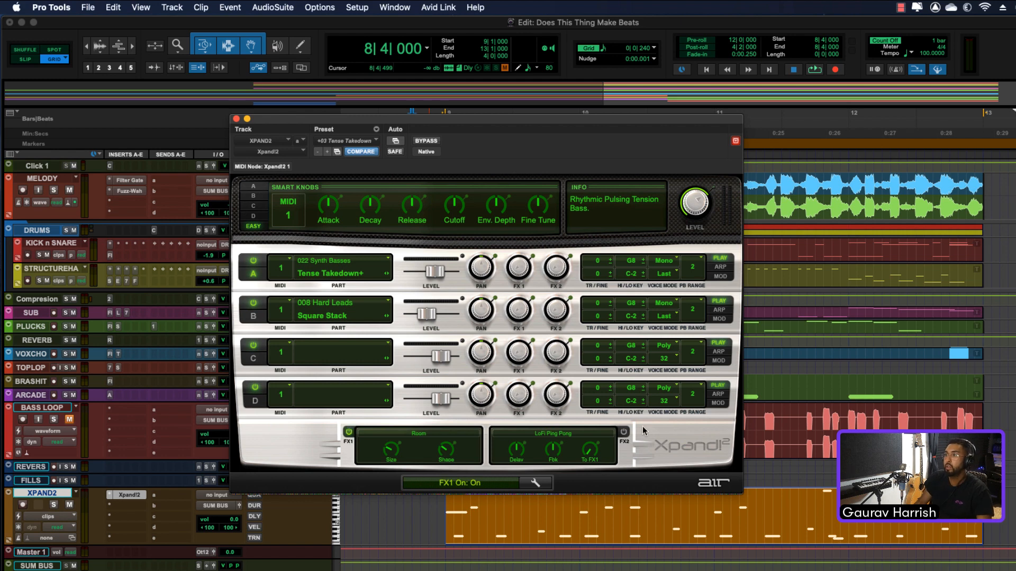
{"action": "left_click", "coordinate": [624, 431]}
{"action": "left_click_drag", "start_coordinate": [522, 274], "coordinate": [523, 224]}
{"action": "left_click_drag", "start_coordinate": [558, 276], "coordinate": [556, 229]}
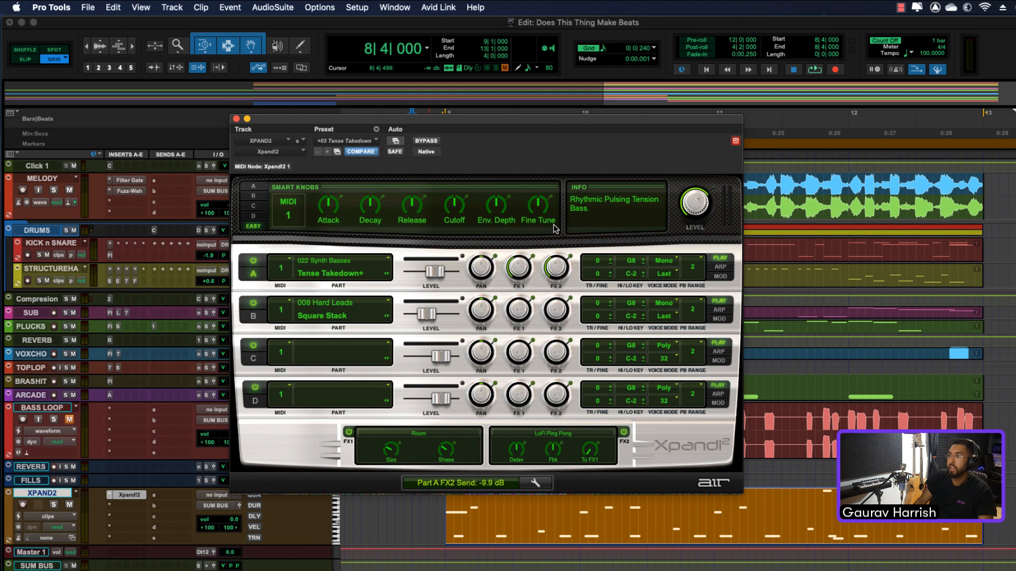
Step: Raise both Part B effect sends, with FX2 Send at -23.3 dB, and lower the XPAND2 track volume to -8.7 dB
{"action": "left_click_drag", "start_coordinate": [520, 311], "coordinate": [561, 289]}
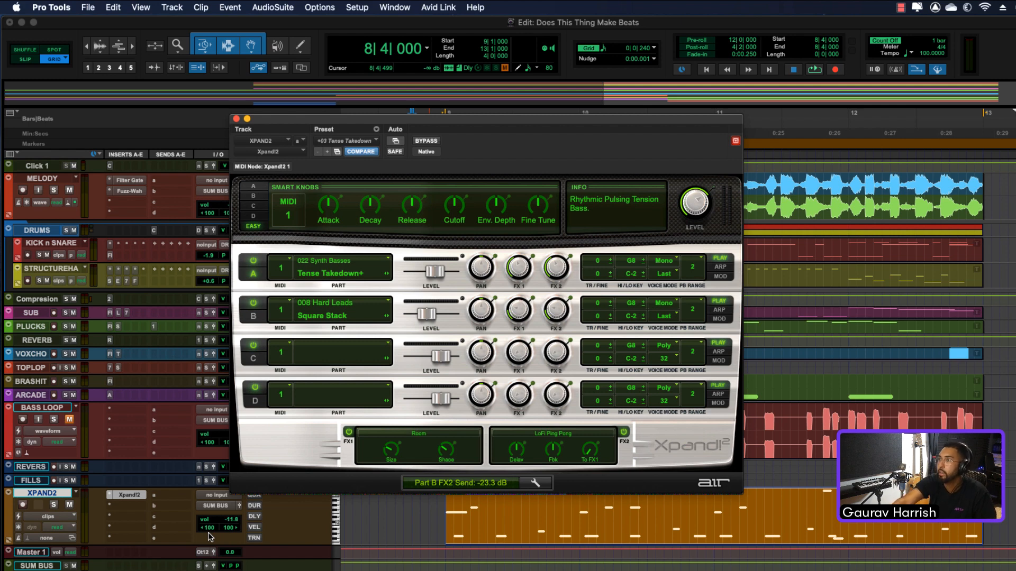
{"action": "key", "text": "space"}
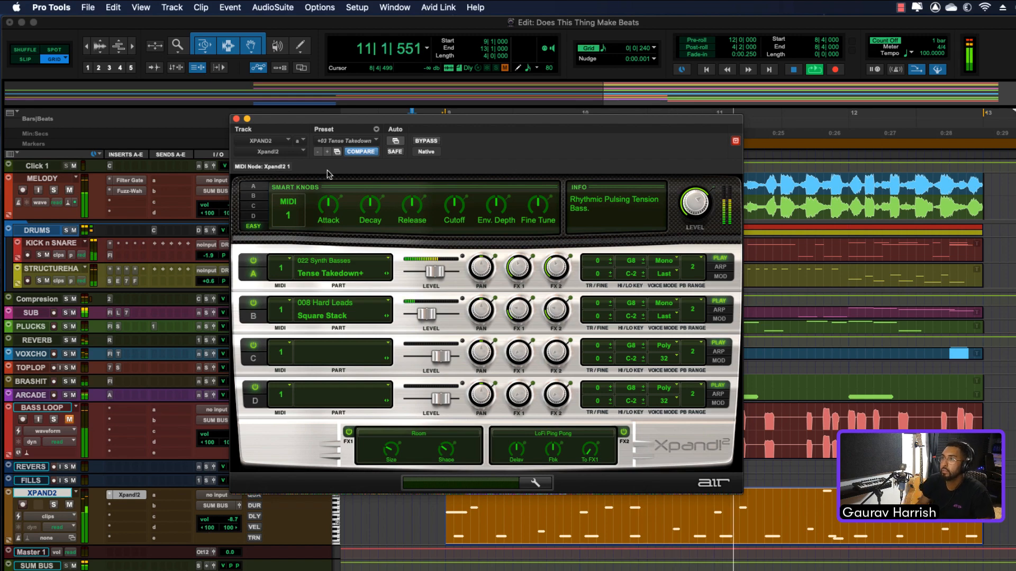
{"action": "left_click", "coordinate": [236, 119]}
{"action": "key", "text": "space"}
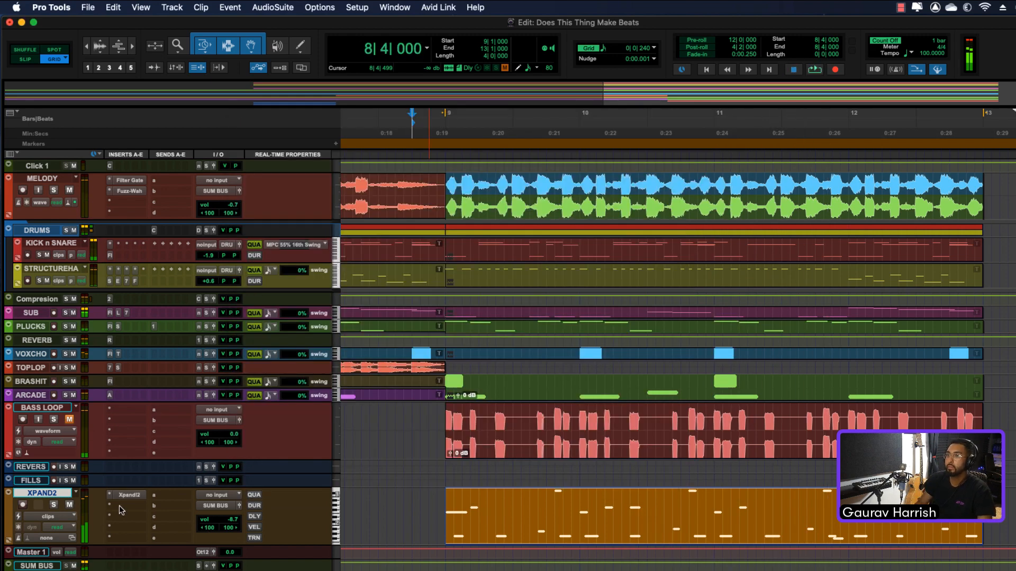
Step: Insert the AIR Stereo Width effect below Xpand!2 on the XPAND2 track
{"action": "left_click", "coordinate": [115, 517]}
{"action": "type", "text": "stereo"}
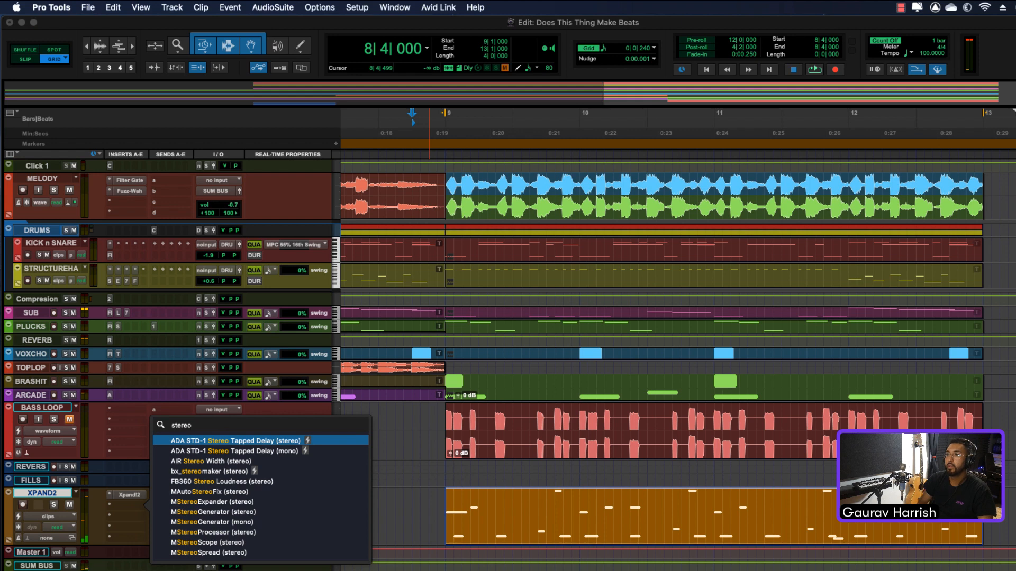
{"action": "key", "text": "Down"}
{"action": "key", "text": "Down"}
{"action": "key", "text": "Return"}
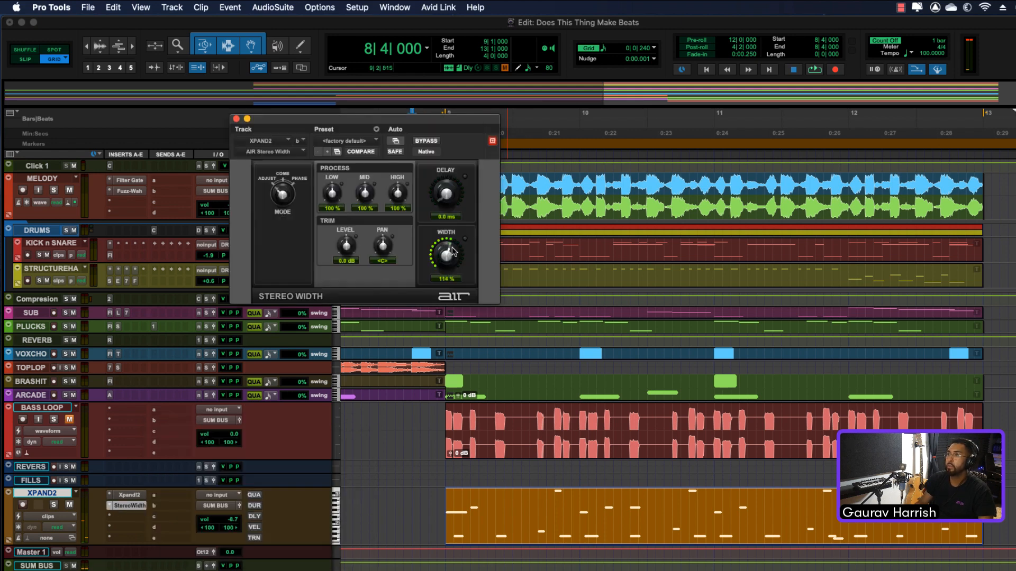
Step: Load the 07 Wider Bass preset in AIR Stereo Width and lower the XPAND2 track volume to about -16.5 dB during playback
{"action": "left_click", "coordinate": [354, 141]}
{"action": "left_click", "coordinate": [369, 104]}
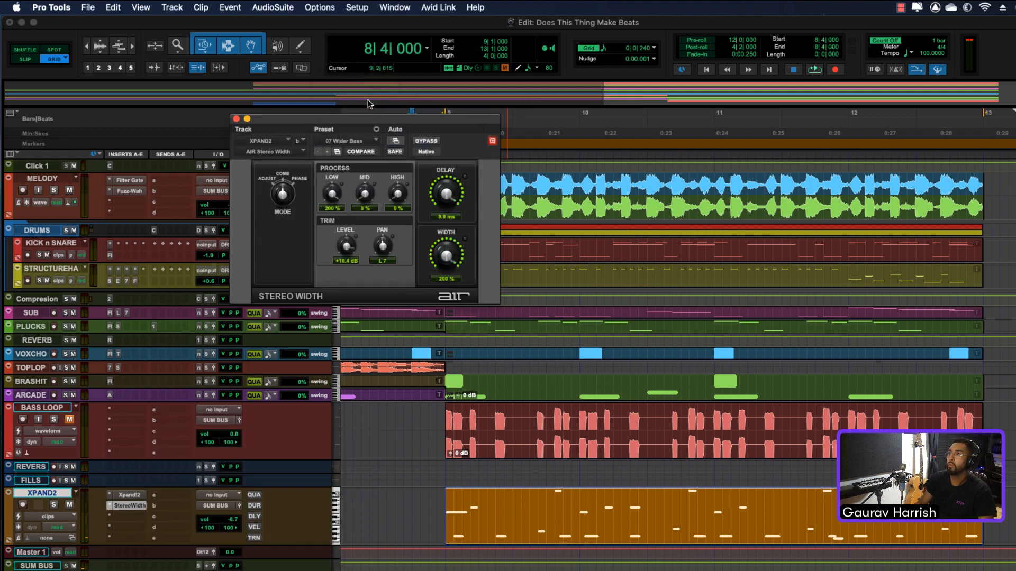
{"action": "left_click", "coordinate": [360, 141]}
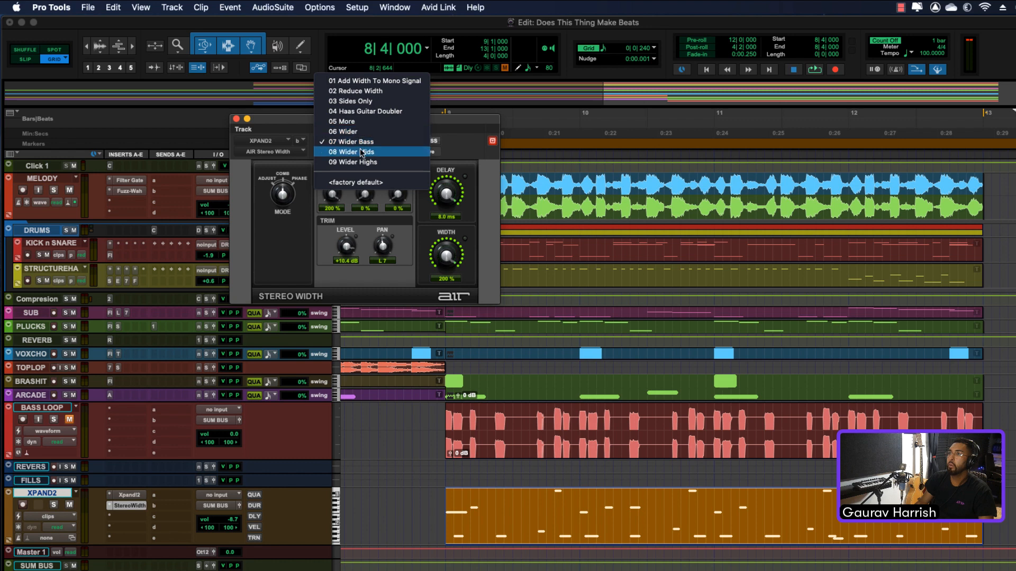
{"action": "left_click", "coordinate": [361, 142]}
{"action": "left_click", "coordinate": [236, 119]}
{"action": "key", "text": "space"}
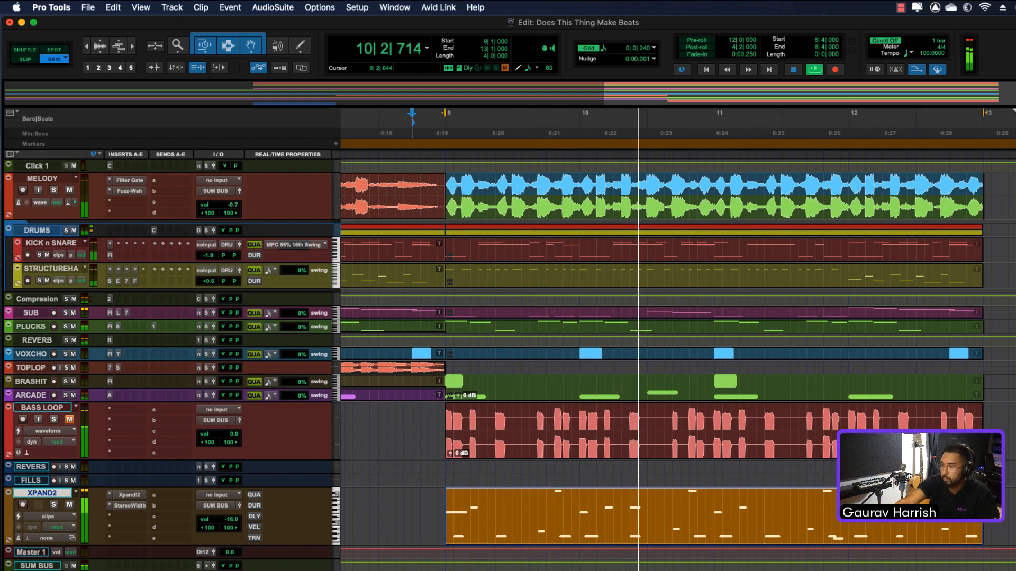
Step: Reduce the height of all tracks so the whole track list fits in the edit view
{"action": "key", "text": "r"}
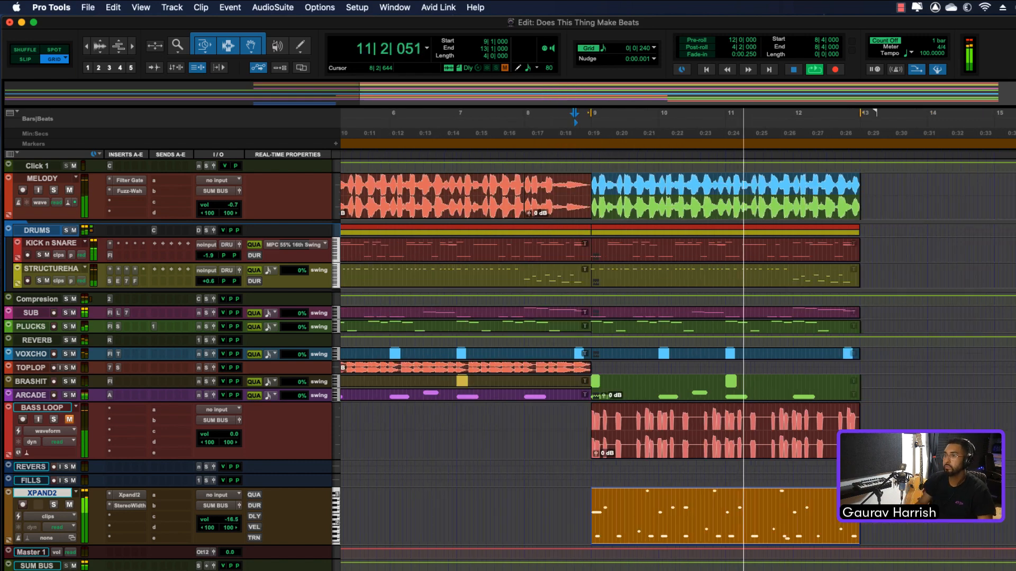
{"action": "key", "text": "t"}
{"action": "key", "text": "r"}
{"action": "key", "text": "r"}
{"action": "key", "text": "t"}
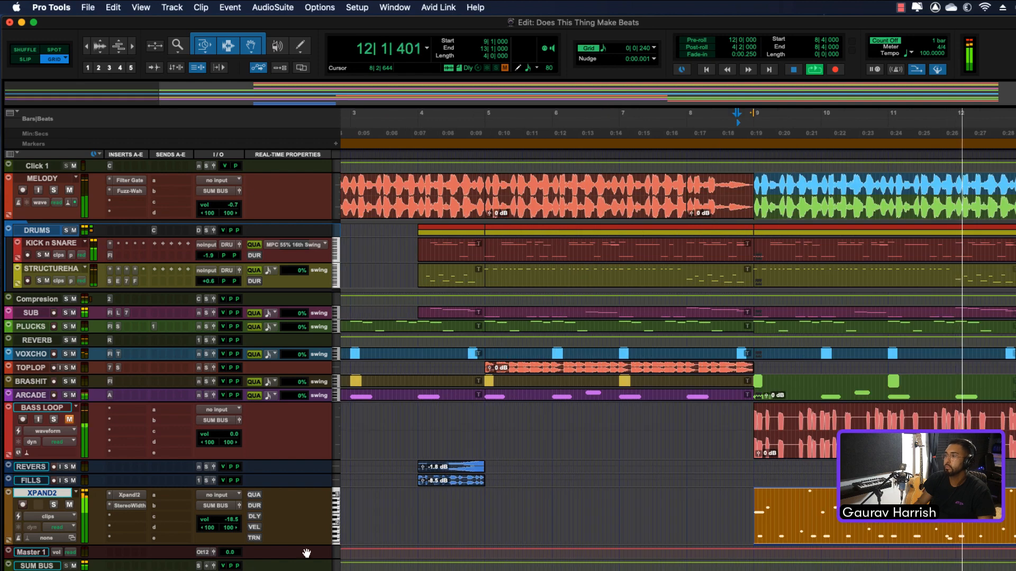
{"action": "key", "text": "ctrl+alt+Down"}
{"action": "key", "text": "ctrl+alt+Down"}
{"action": "key", "text": "ctrl+alt+Down"}
{"action": "key", "text": "ctrl+alt+Up"}
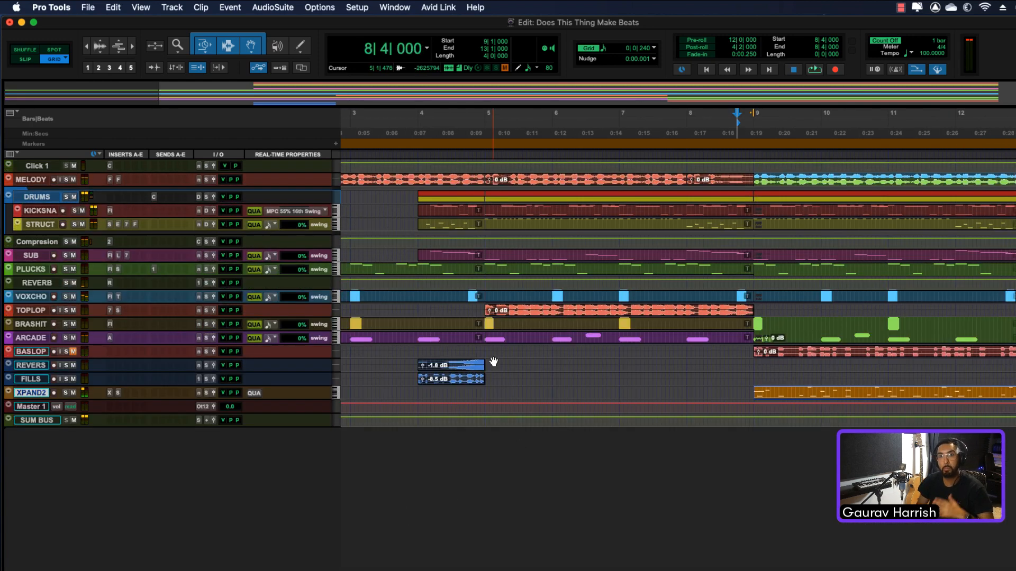
Step: Return to the session start and play the whole arrangement from bar 1
{"action": "key", "text": "Return"}
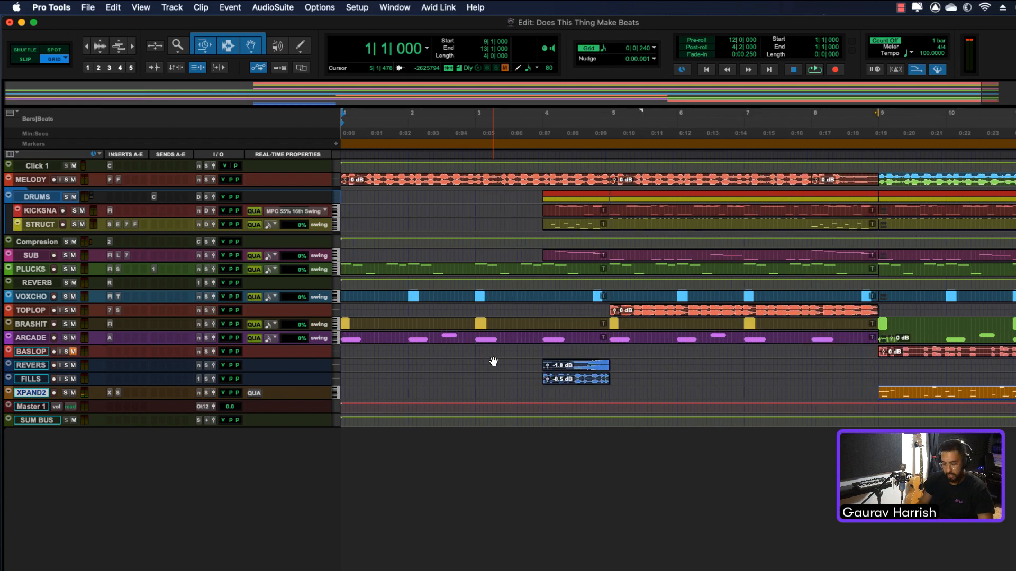
{"action": "key", "text": "r"}
{"action": "key", "text": "r"}
{"action": "key", "text": "t"}
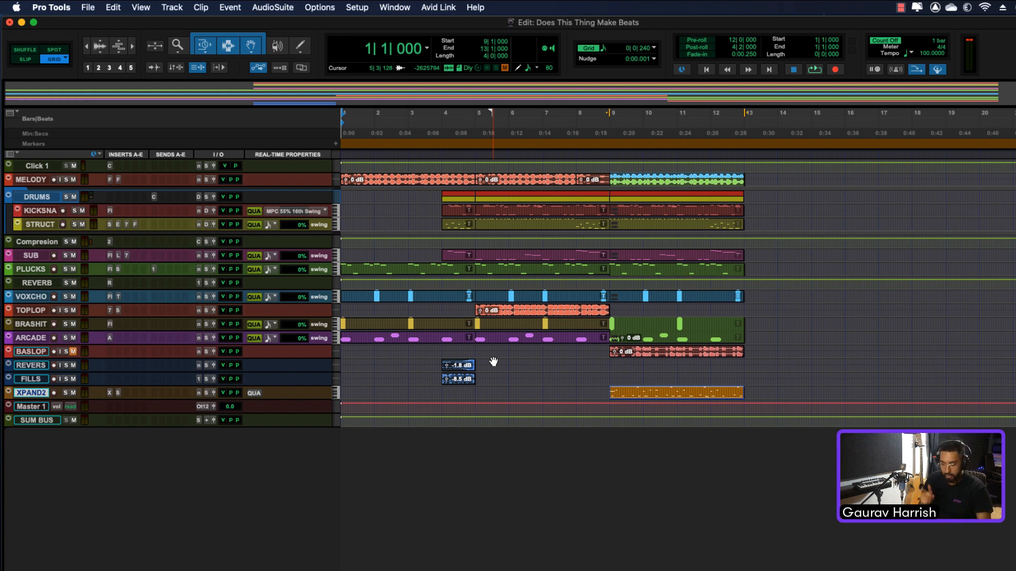
{"action": "key", "text": "space"}
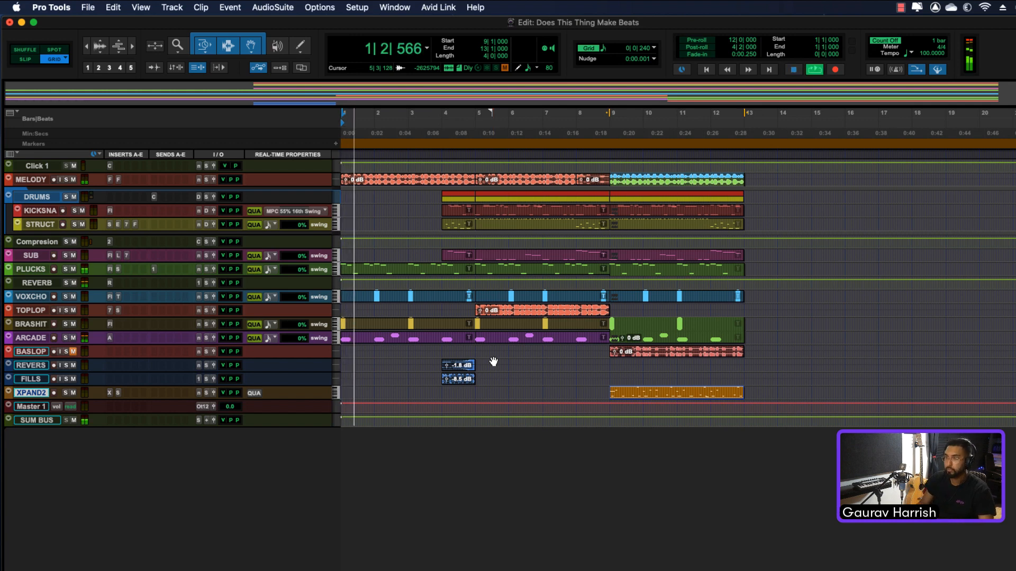